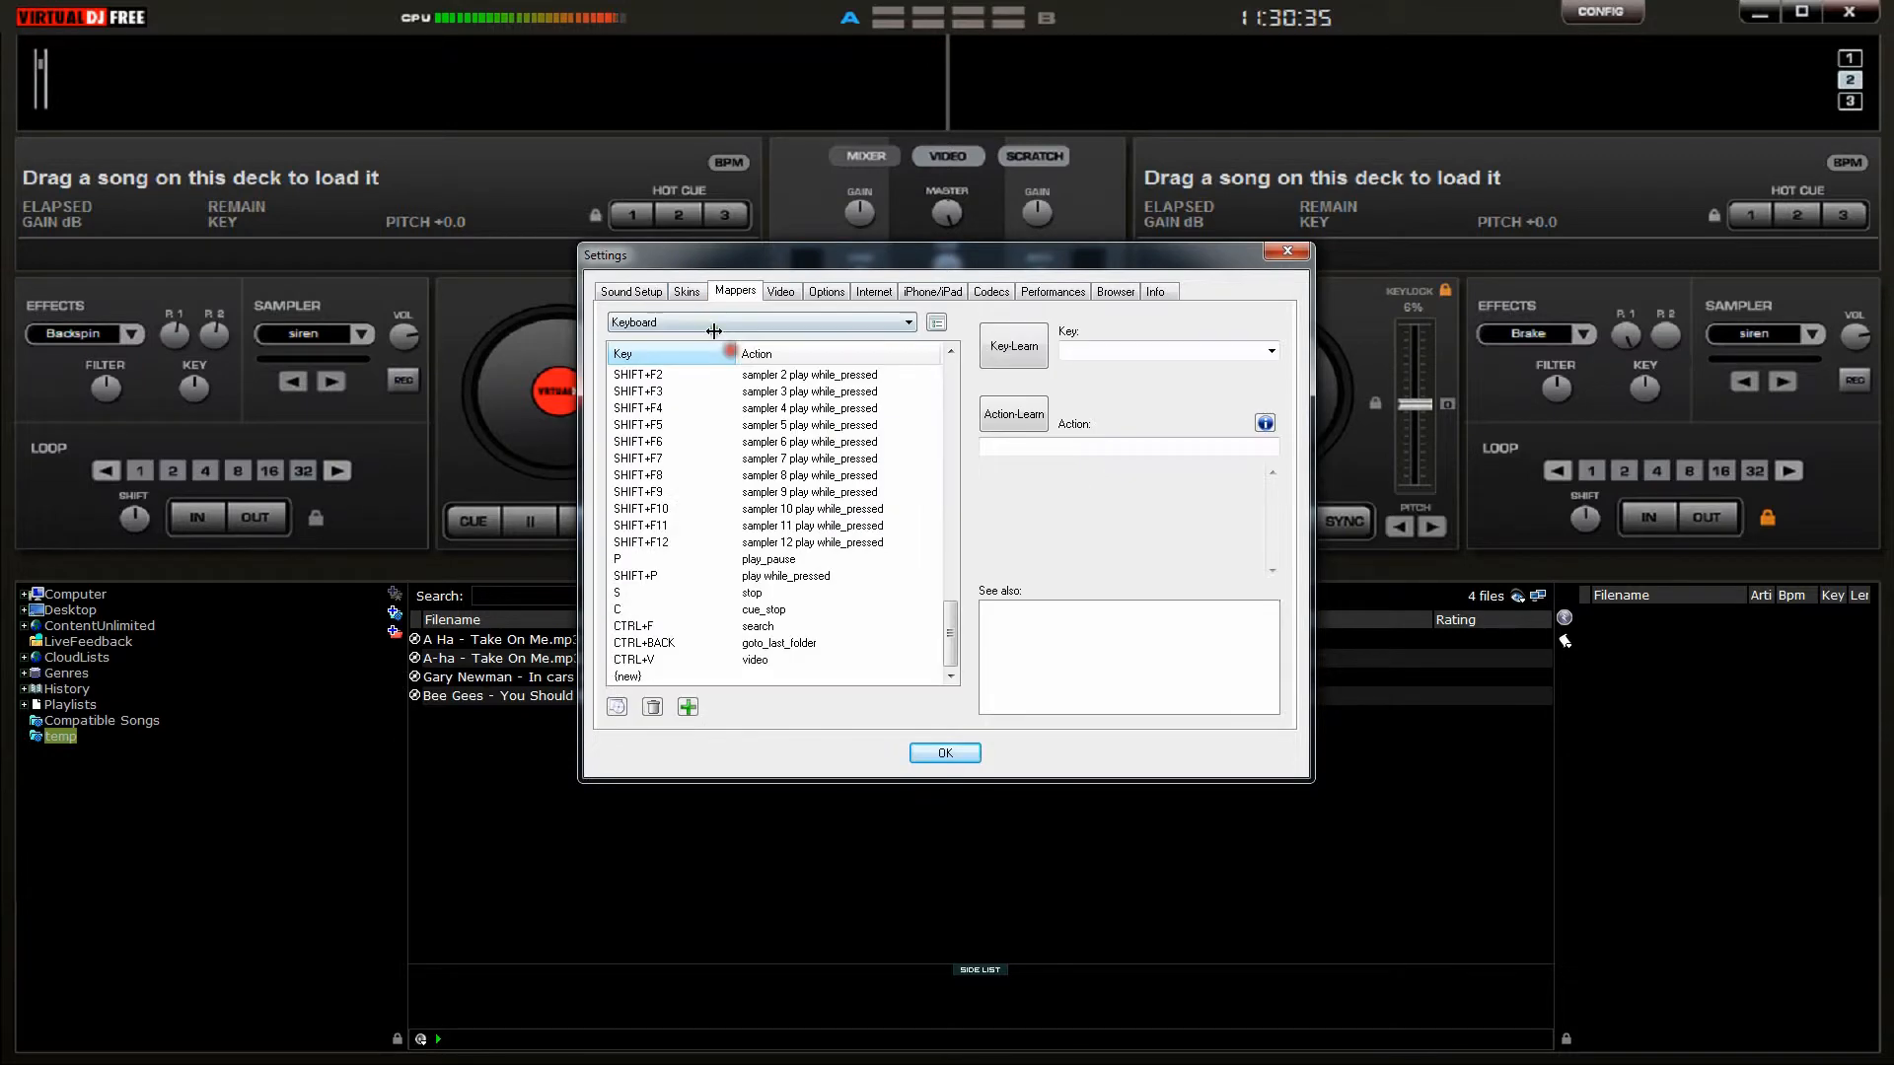
# Review the default nudge and pitch_bend actions of the LEFT, SHIFT+LEFT and SHIFT+RIGHT keyboard mappings, and close the settings
pyautogui.click(952, 632)
pyautogui.moveTo(951, 631); pyautogui.dragTo(966, 406)
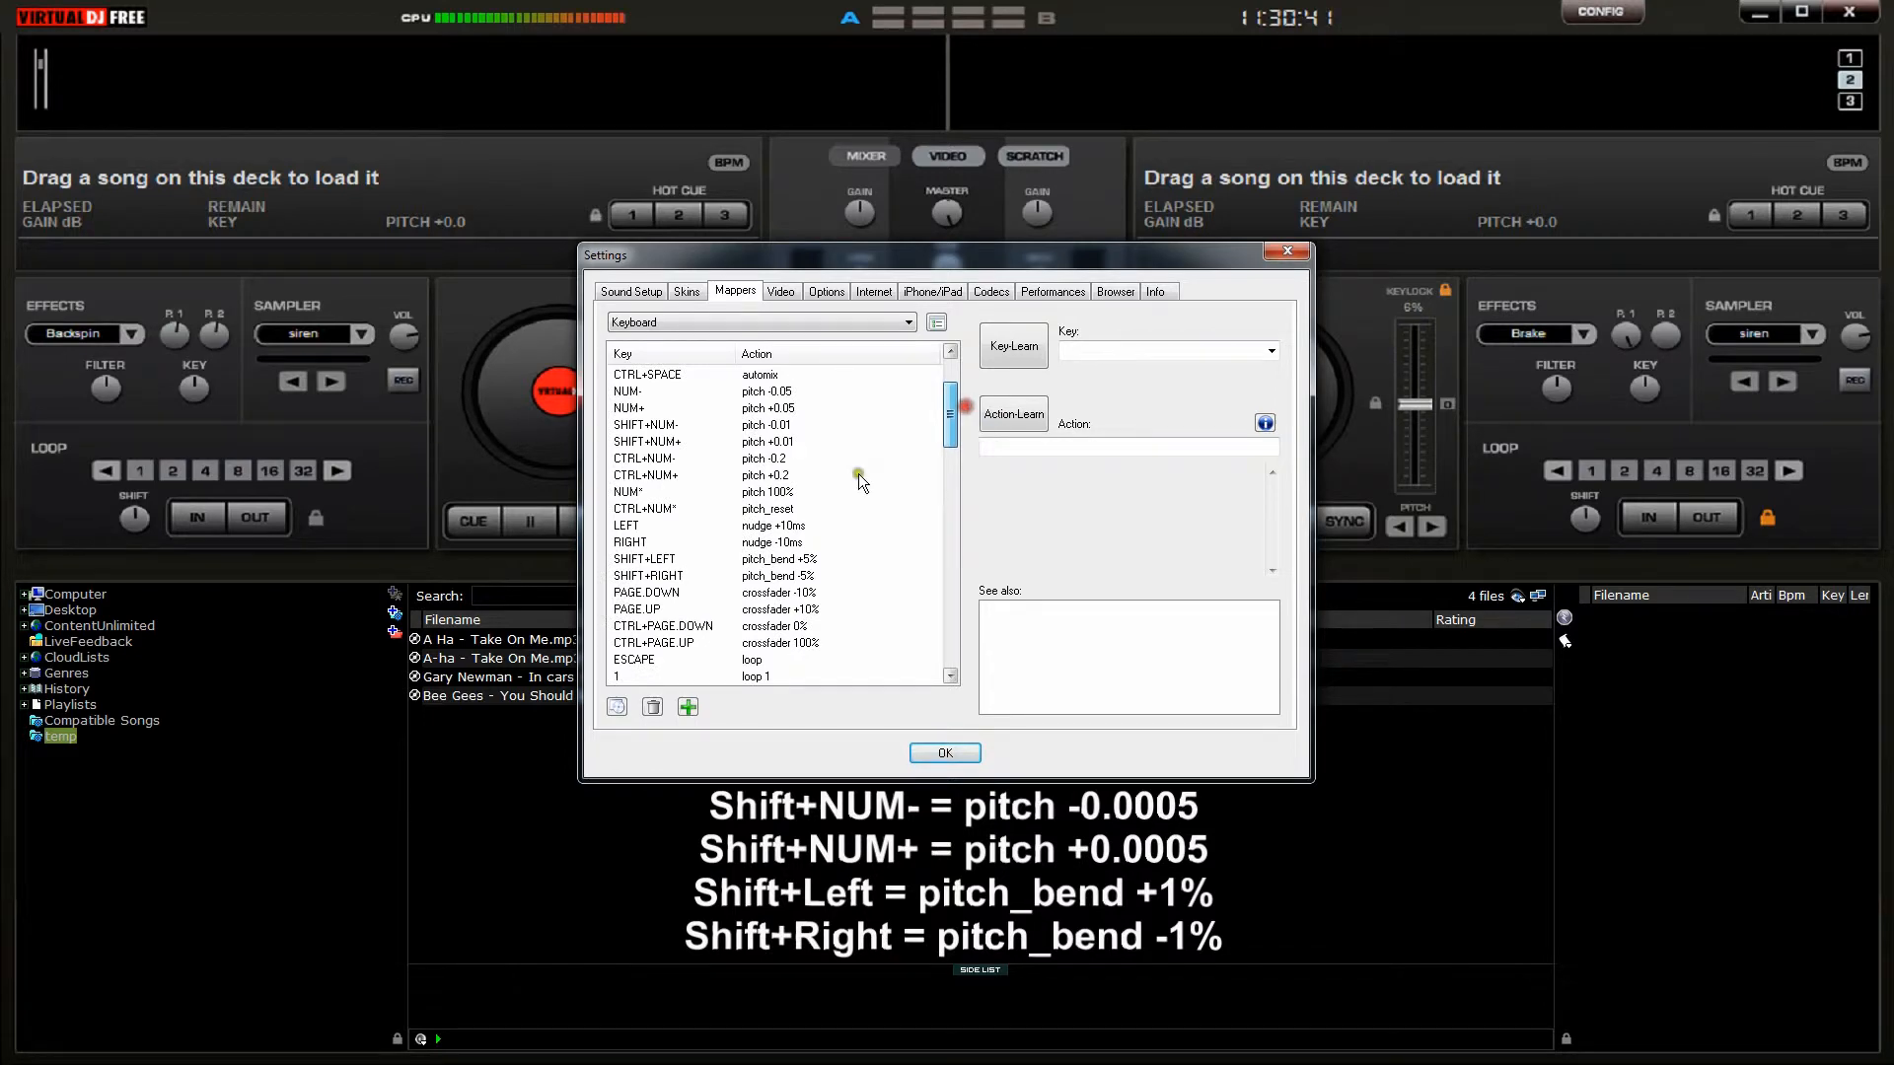
pyautogui.click(769, 558)
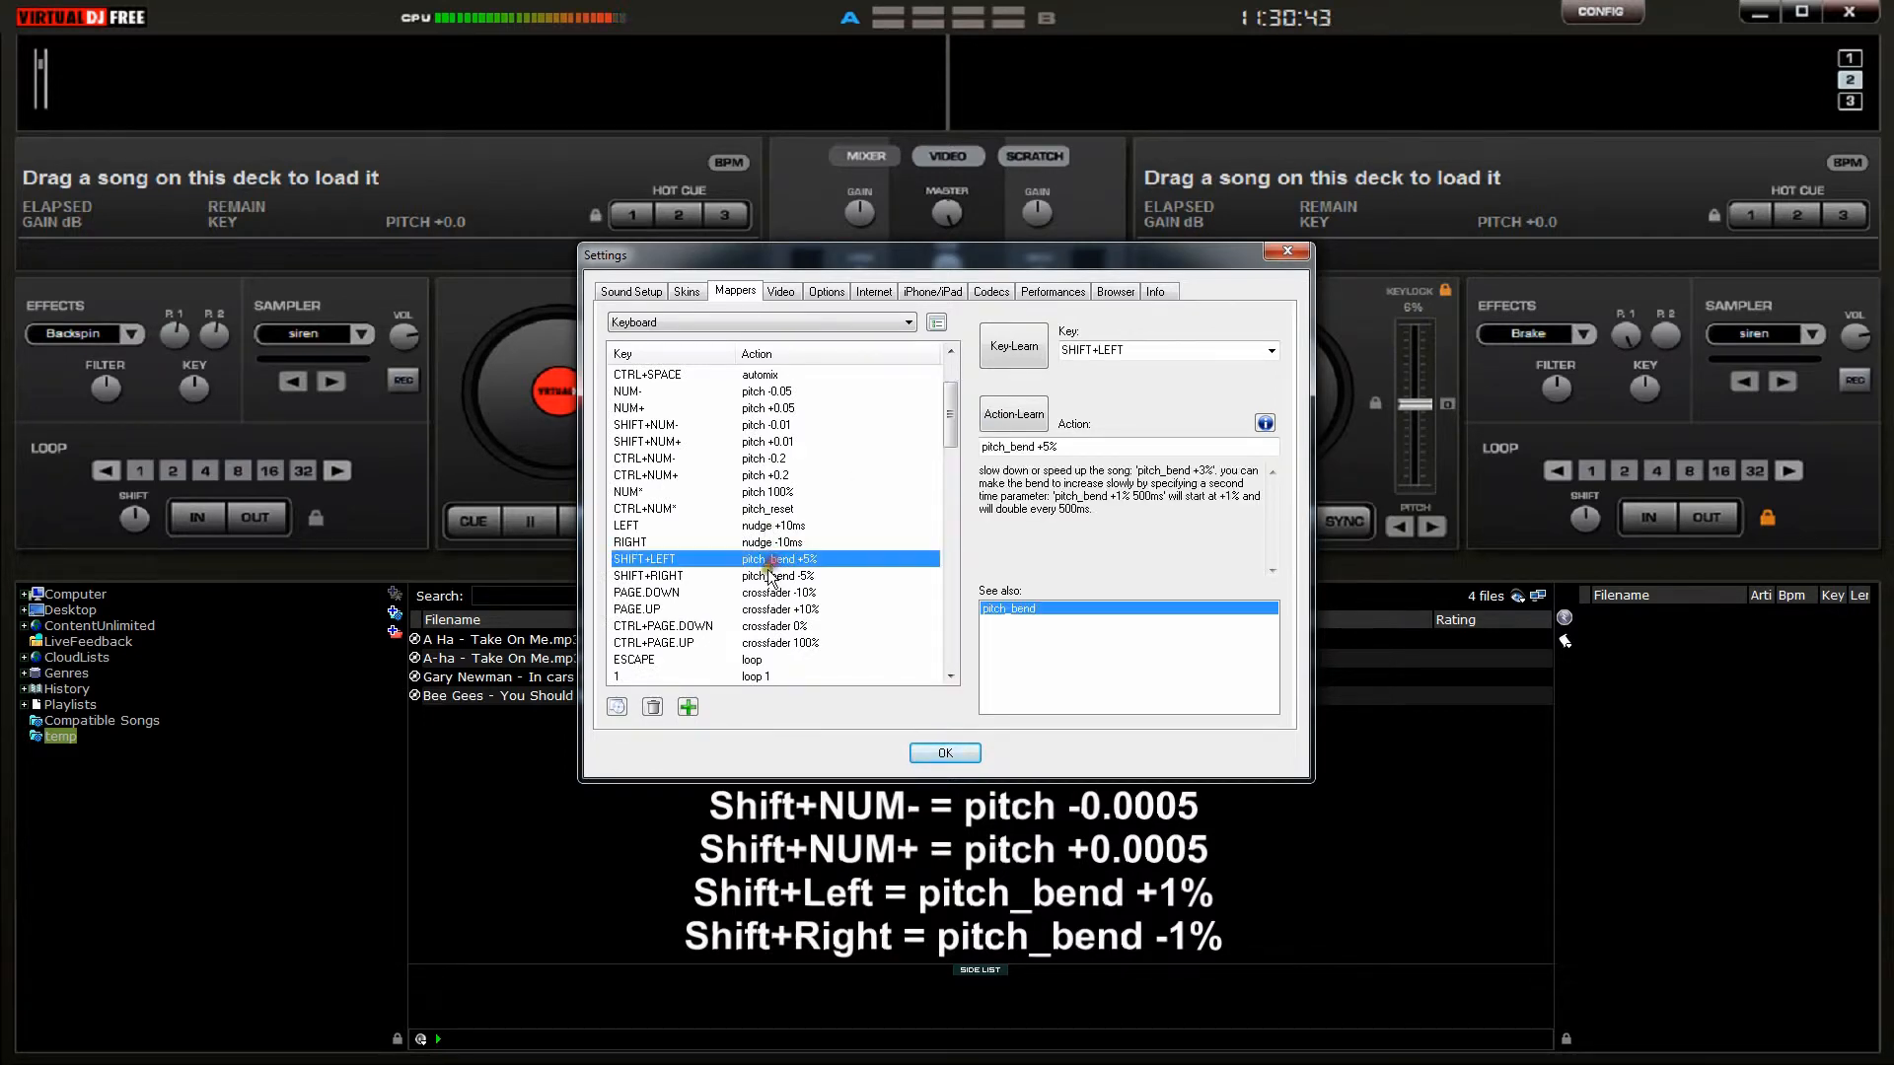
pyautogui.click(775, 527)
pyautogui.click(785, 563)
pyautogui.click(785, 574)
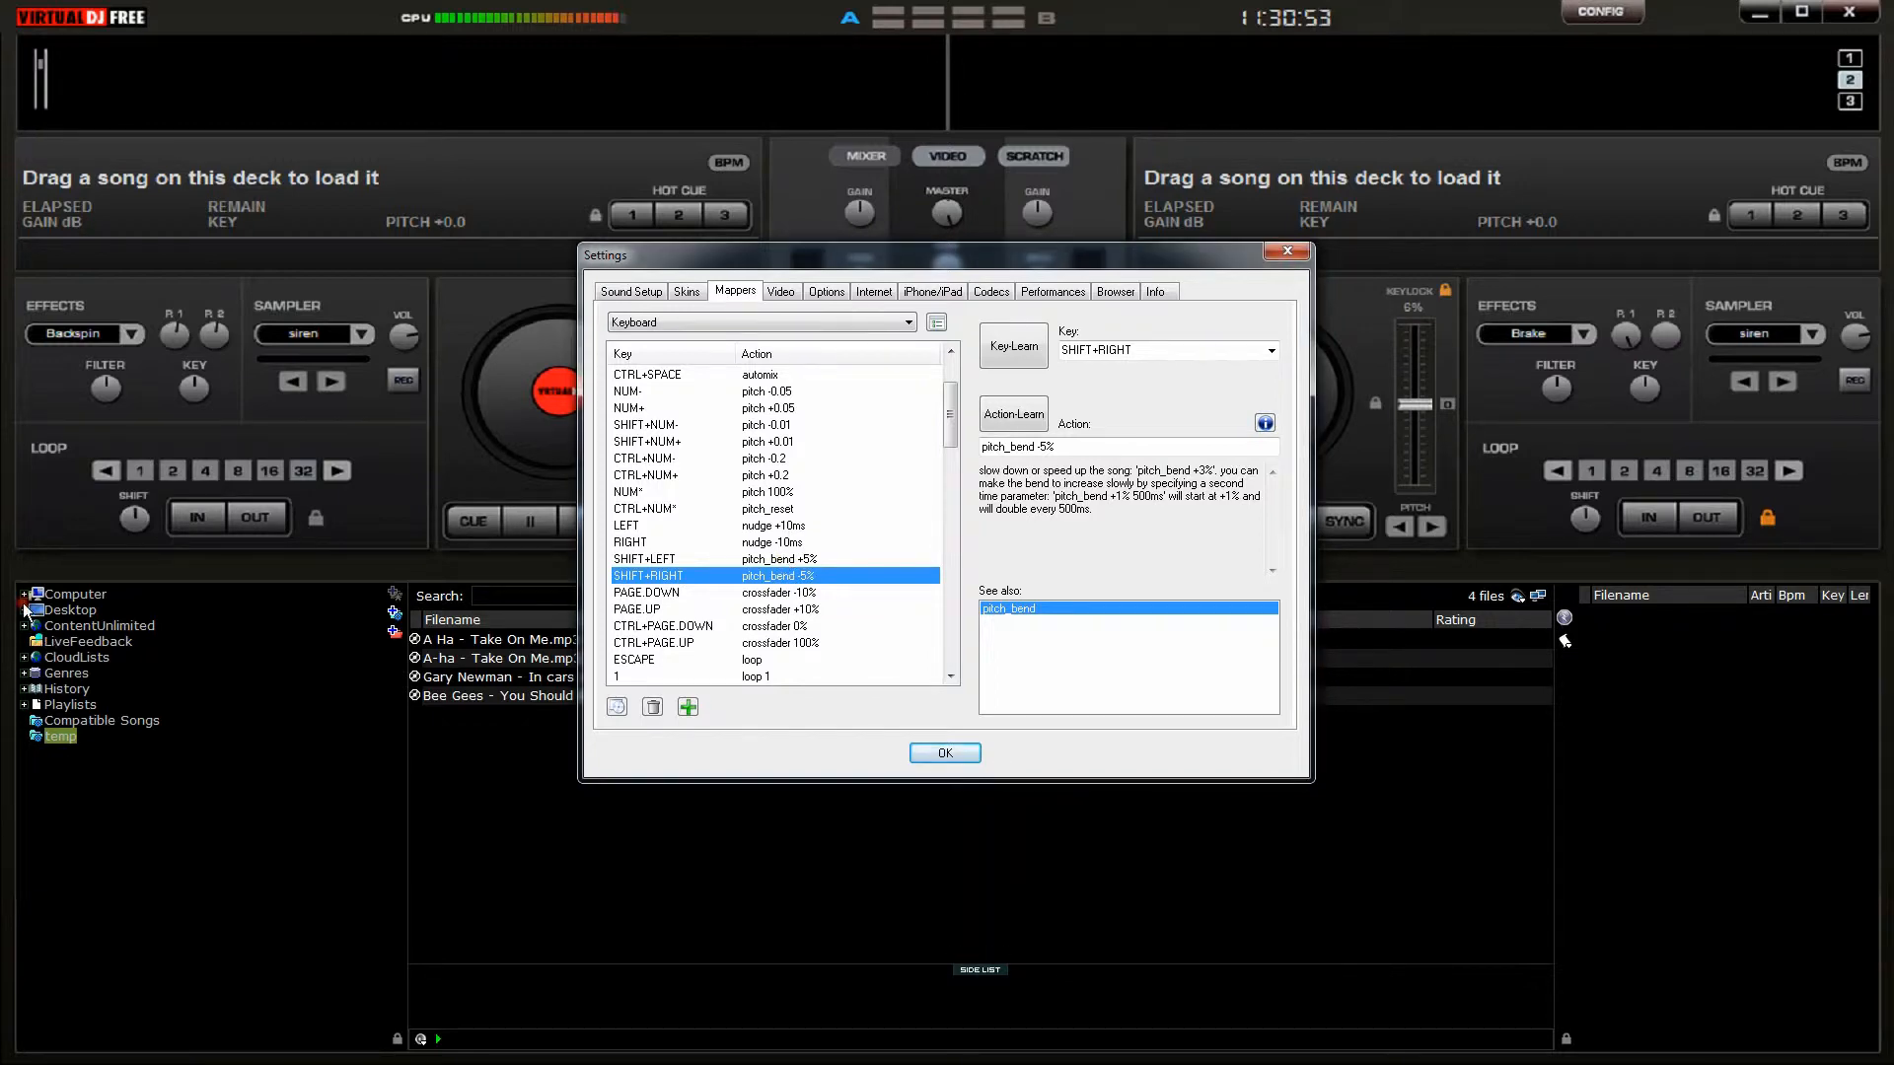
pyautogui.click(1267, 252)
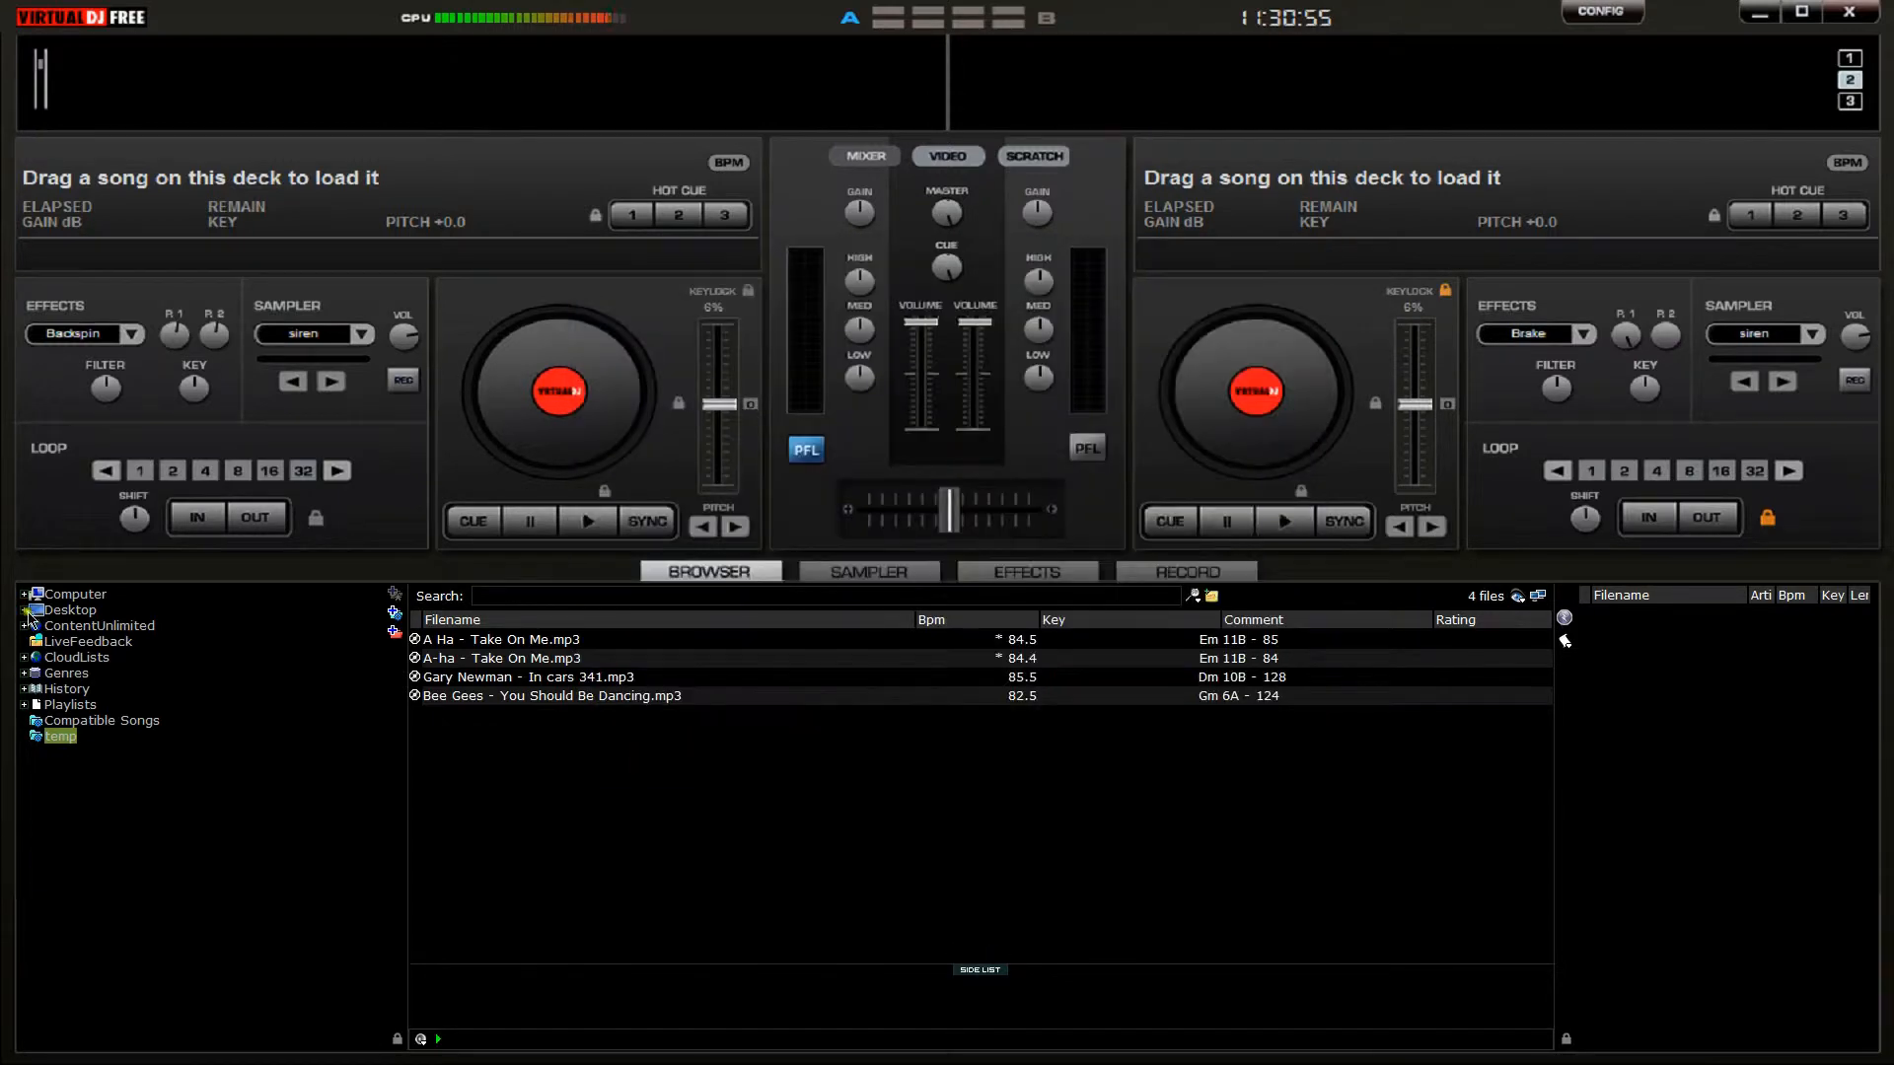
# Load Rizzle Kicks - Down With The Trumpets.mp3 from the user's My Music folder onto the left deck and play it
pyautogui.click(25, 610)
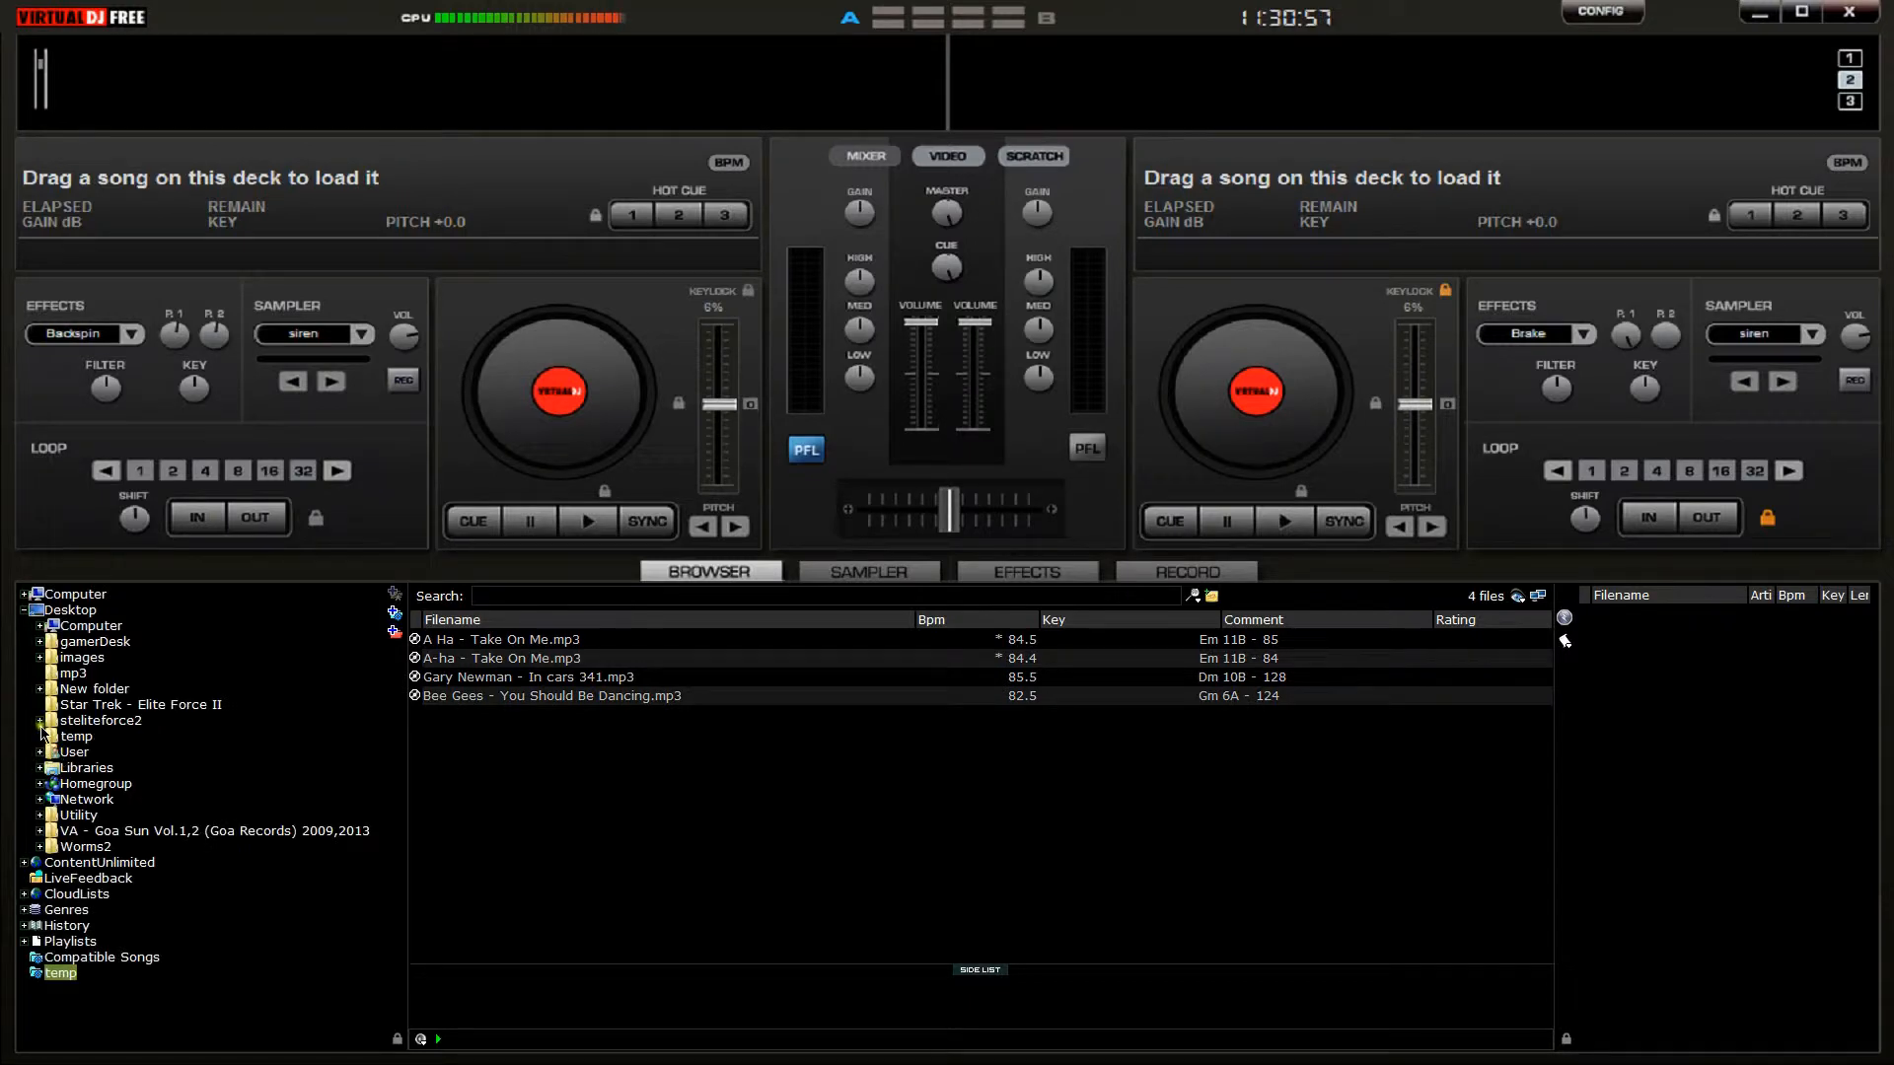
pyautogui.click(41, 757)
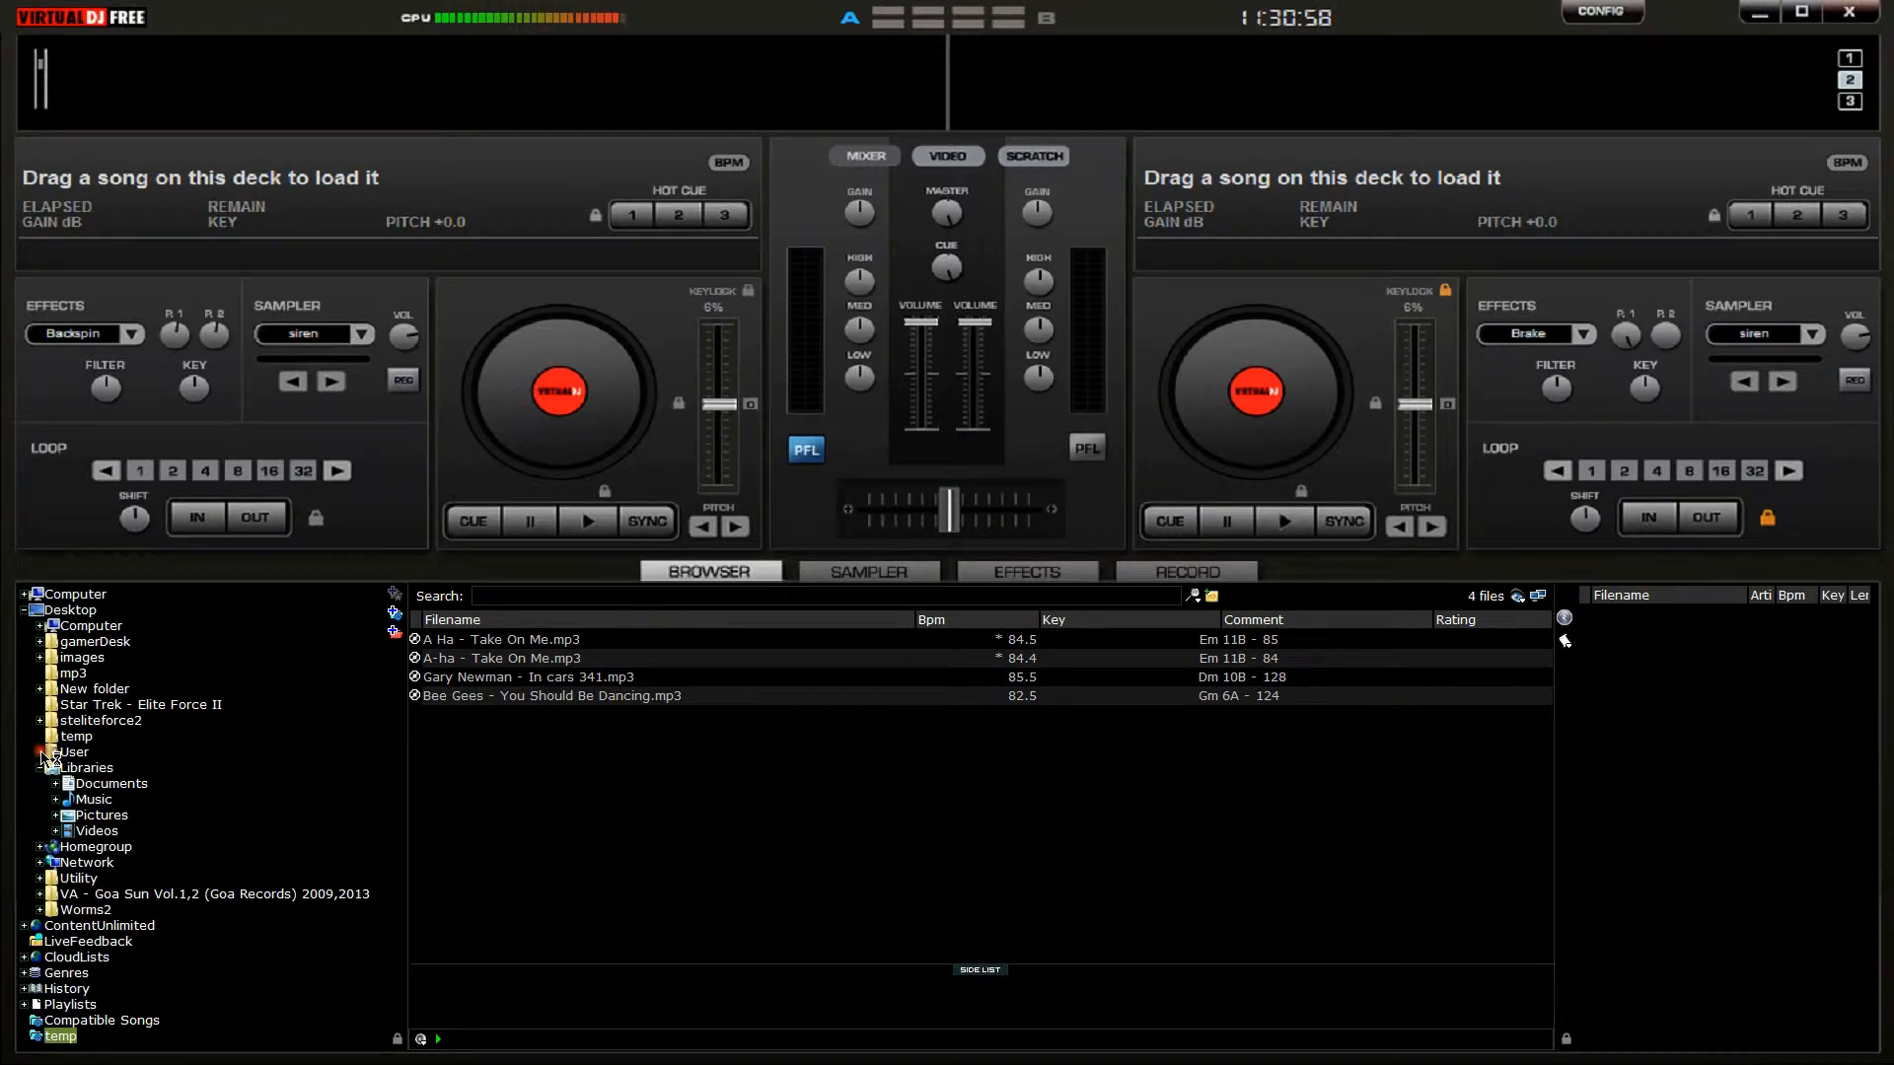
pyautogui.click(41, 753)
pyautogui.click(111, 862)
pyautogui.moveTo(553, 640); pyautogui.dragTo(564, 469)
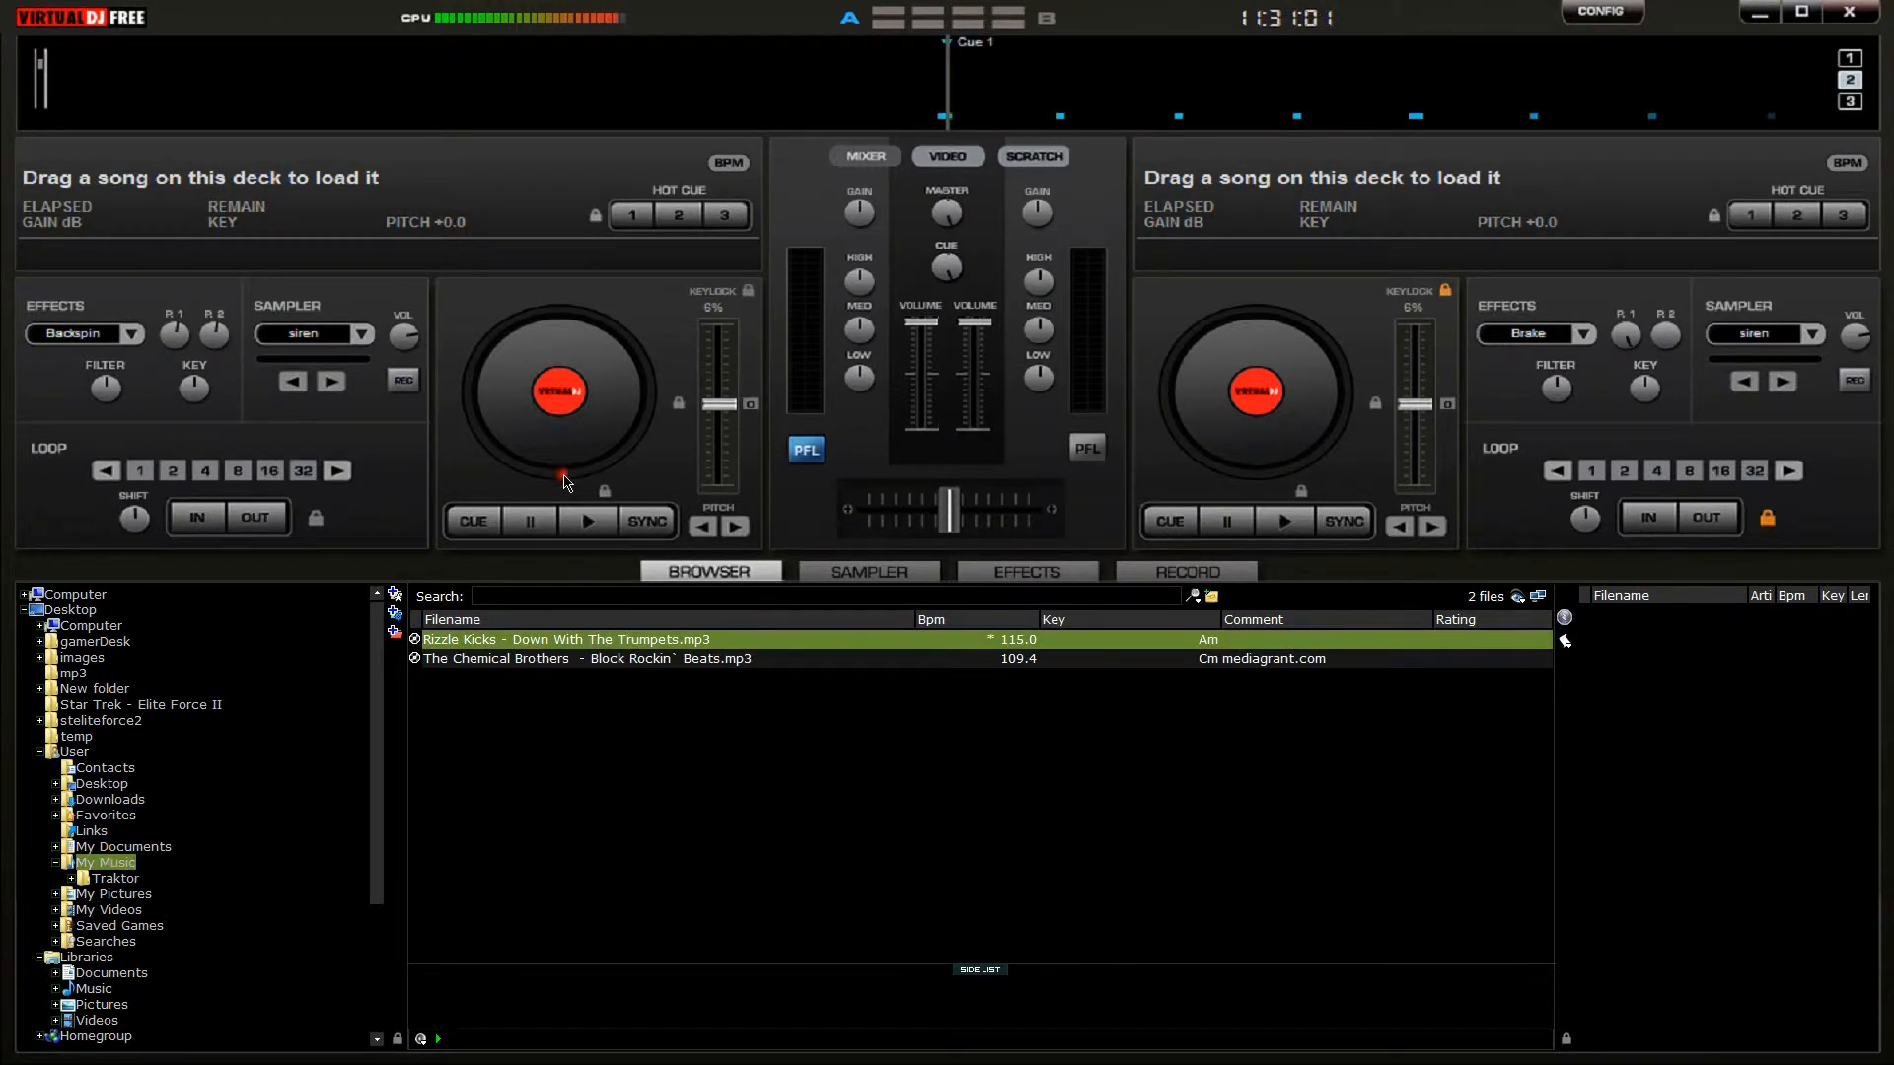
pyautogui.click(589, 520)
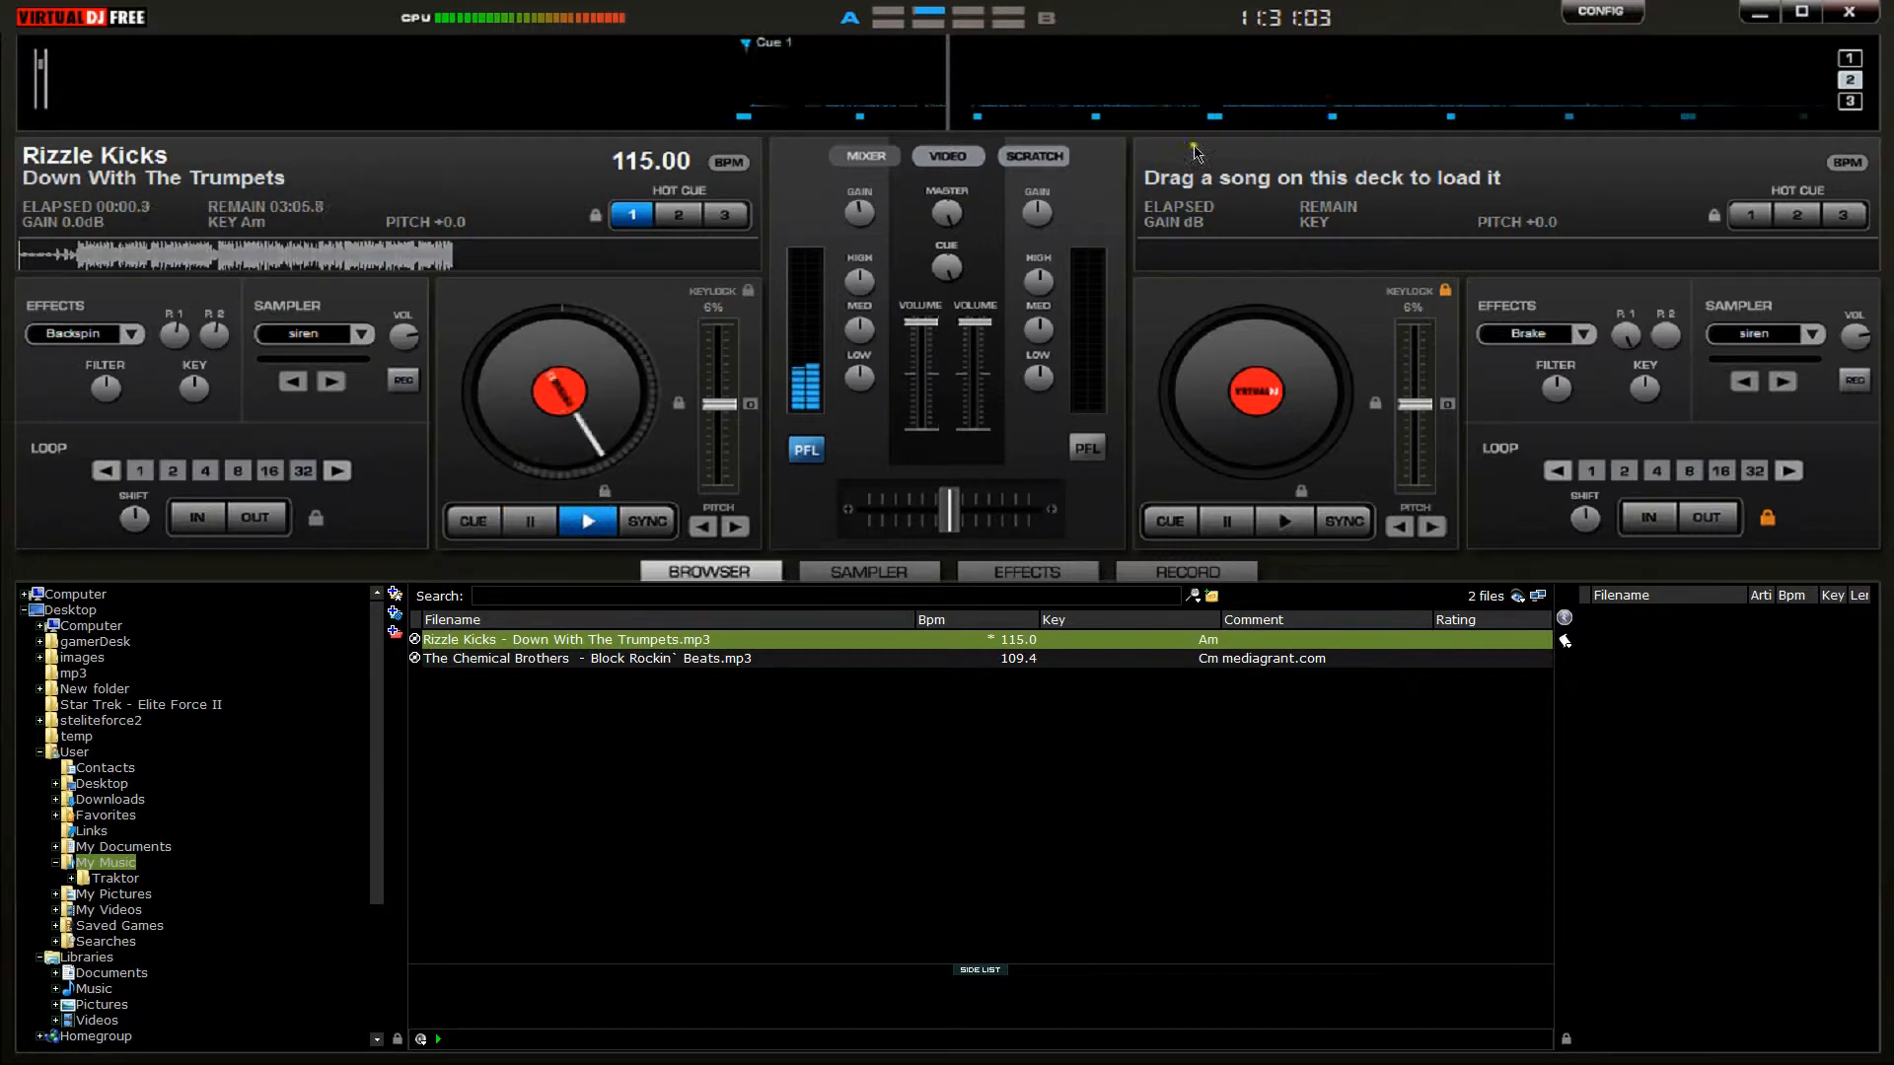
# Check the keyboard mappings while the track plays, and return the left deck to its cue point
pyautogui.click(1601, 12)
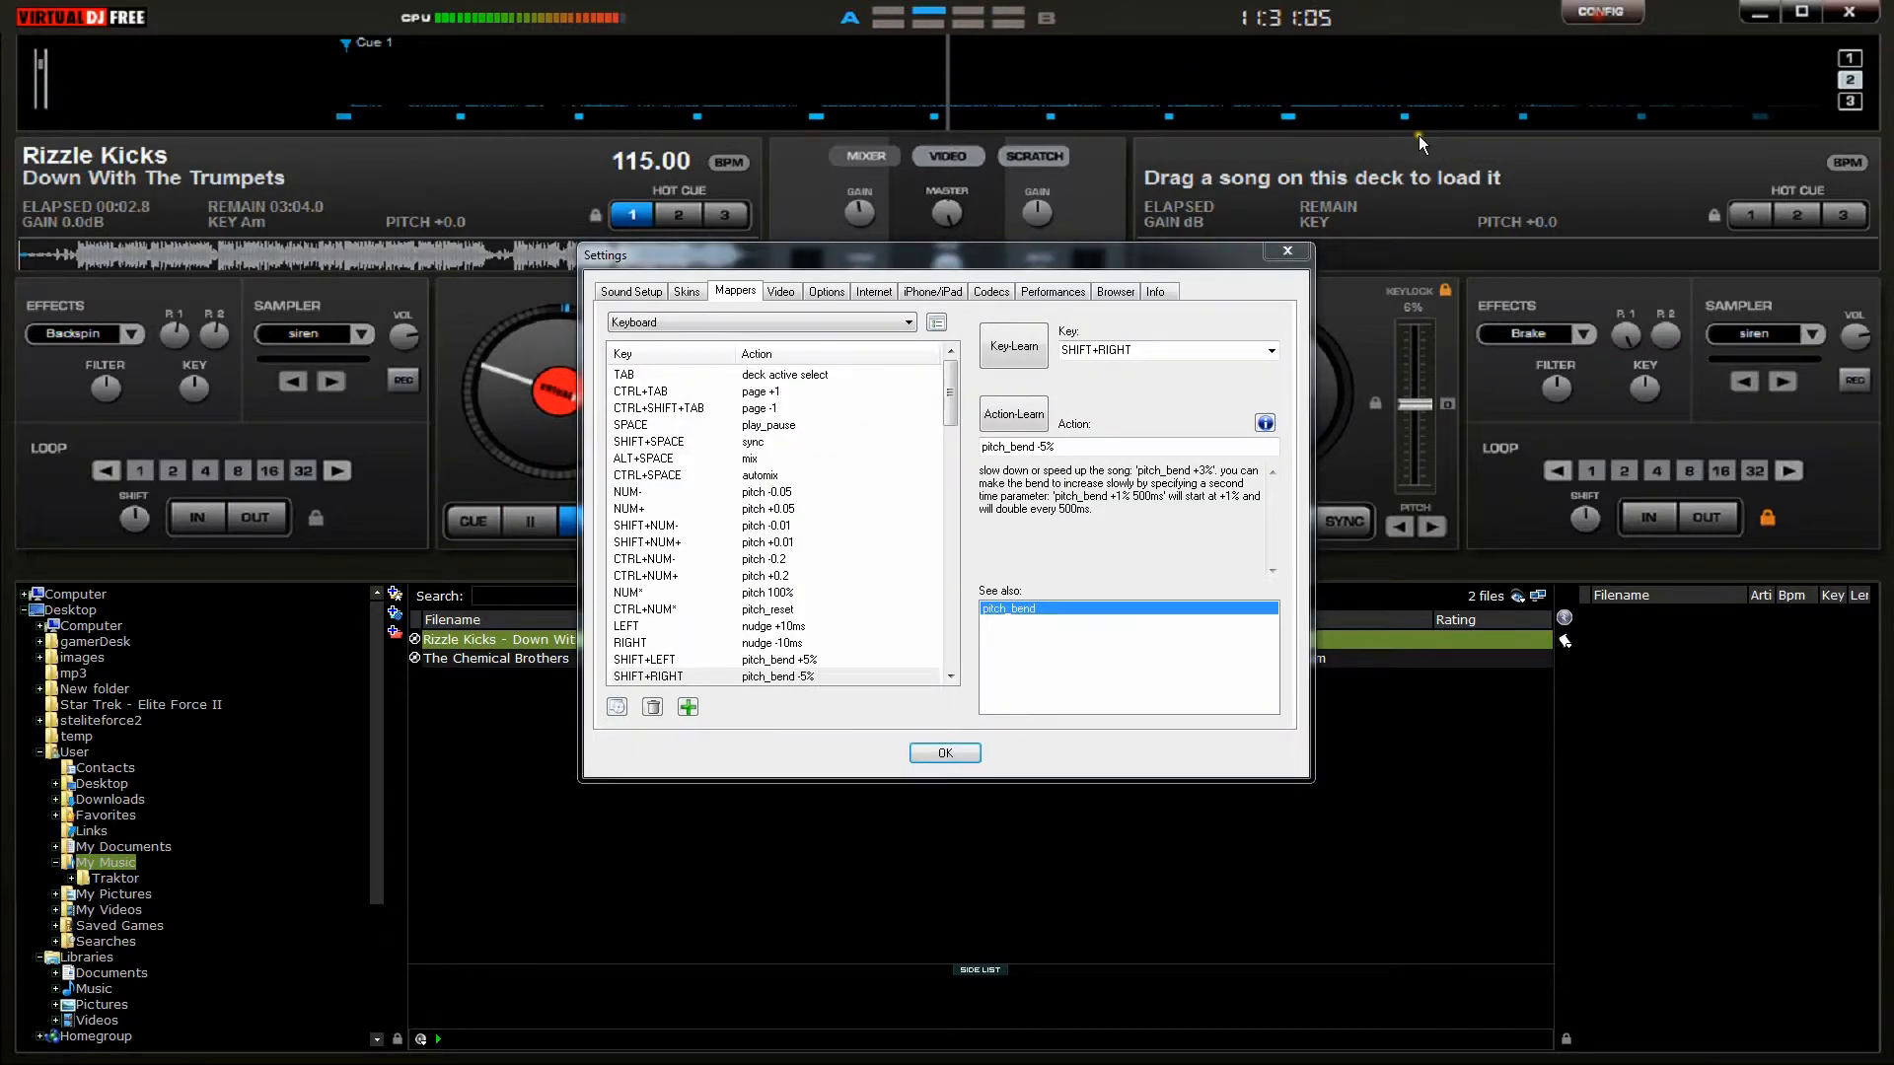
pyautogui.click(1303, 258)
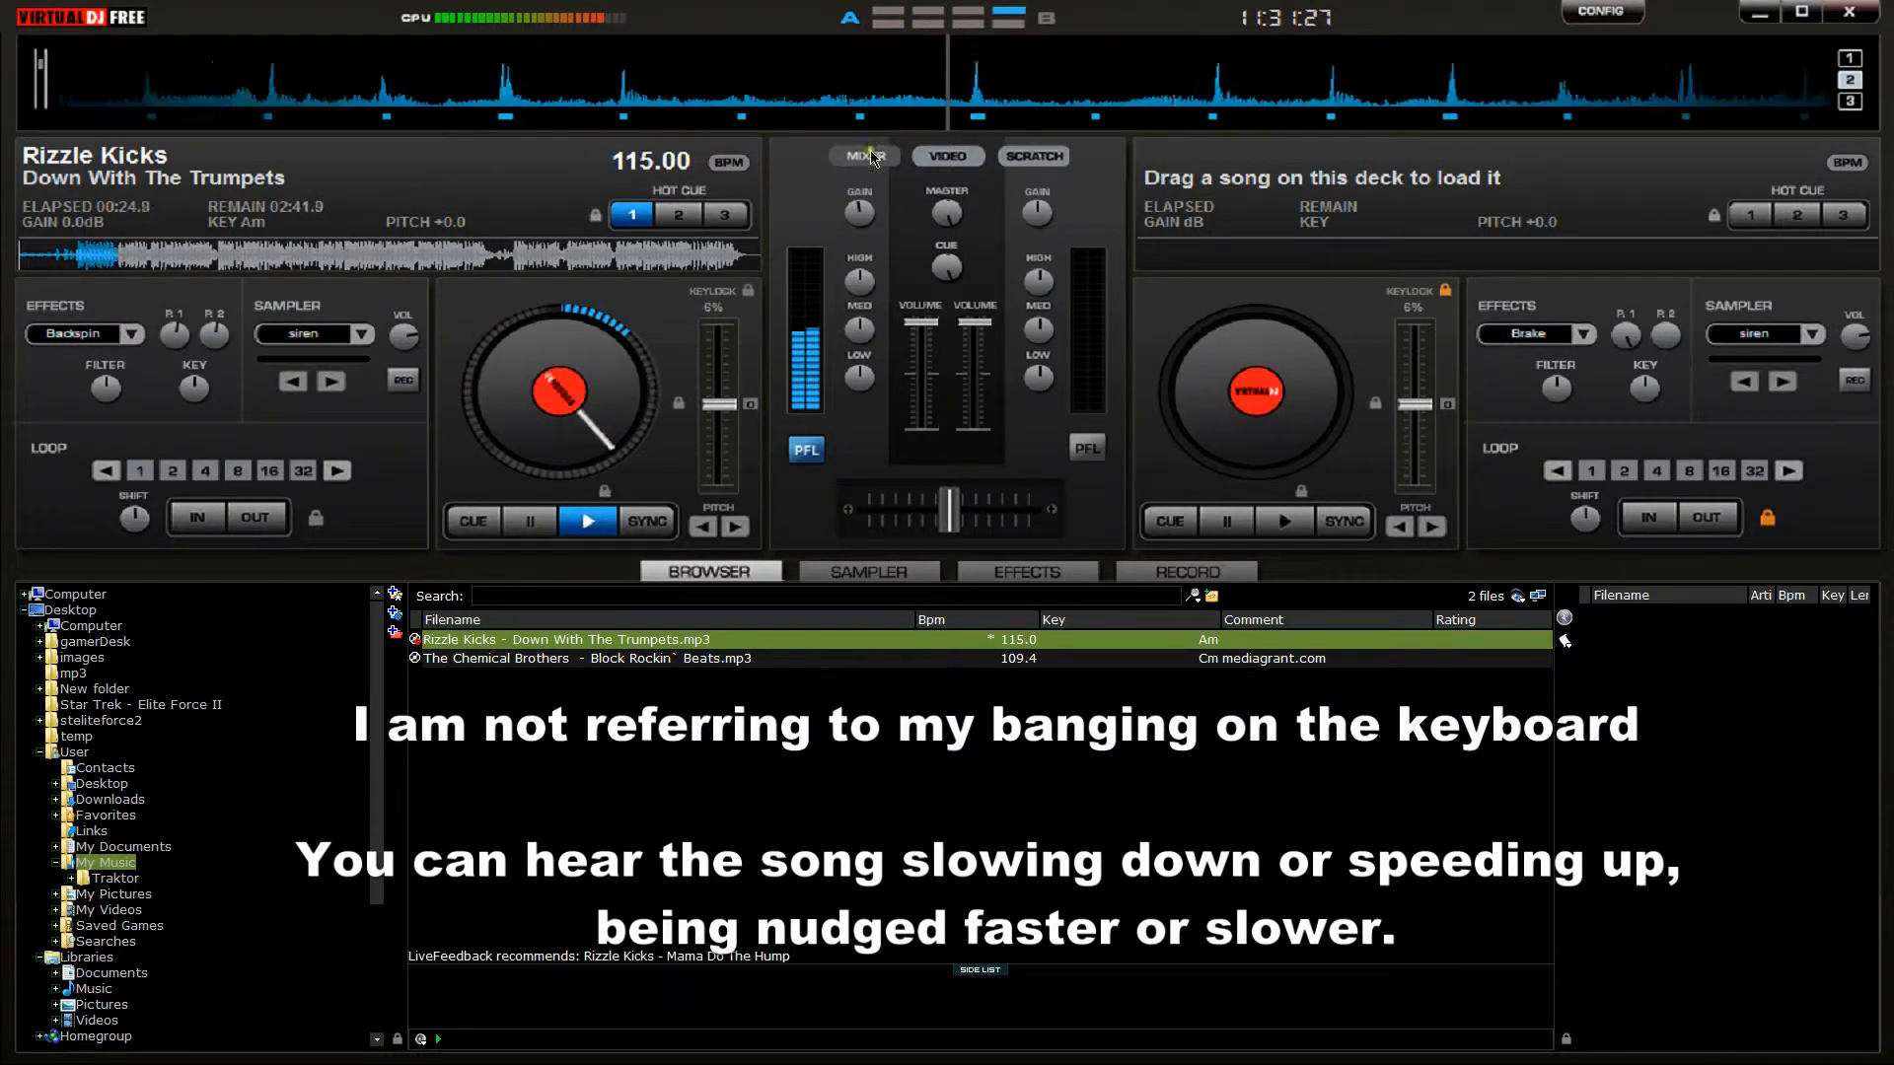
pyautogui.click(474, 521)
# Set the SHIFT+LEFT keyboard mapping's action to pitch_bend +1%
pyautogui.click(1600, 12)
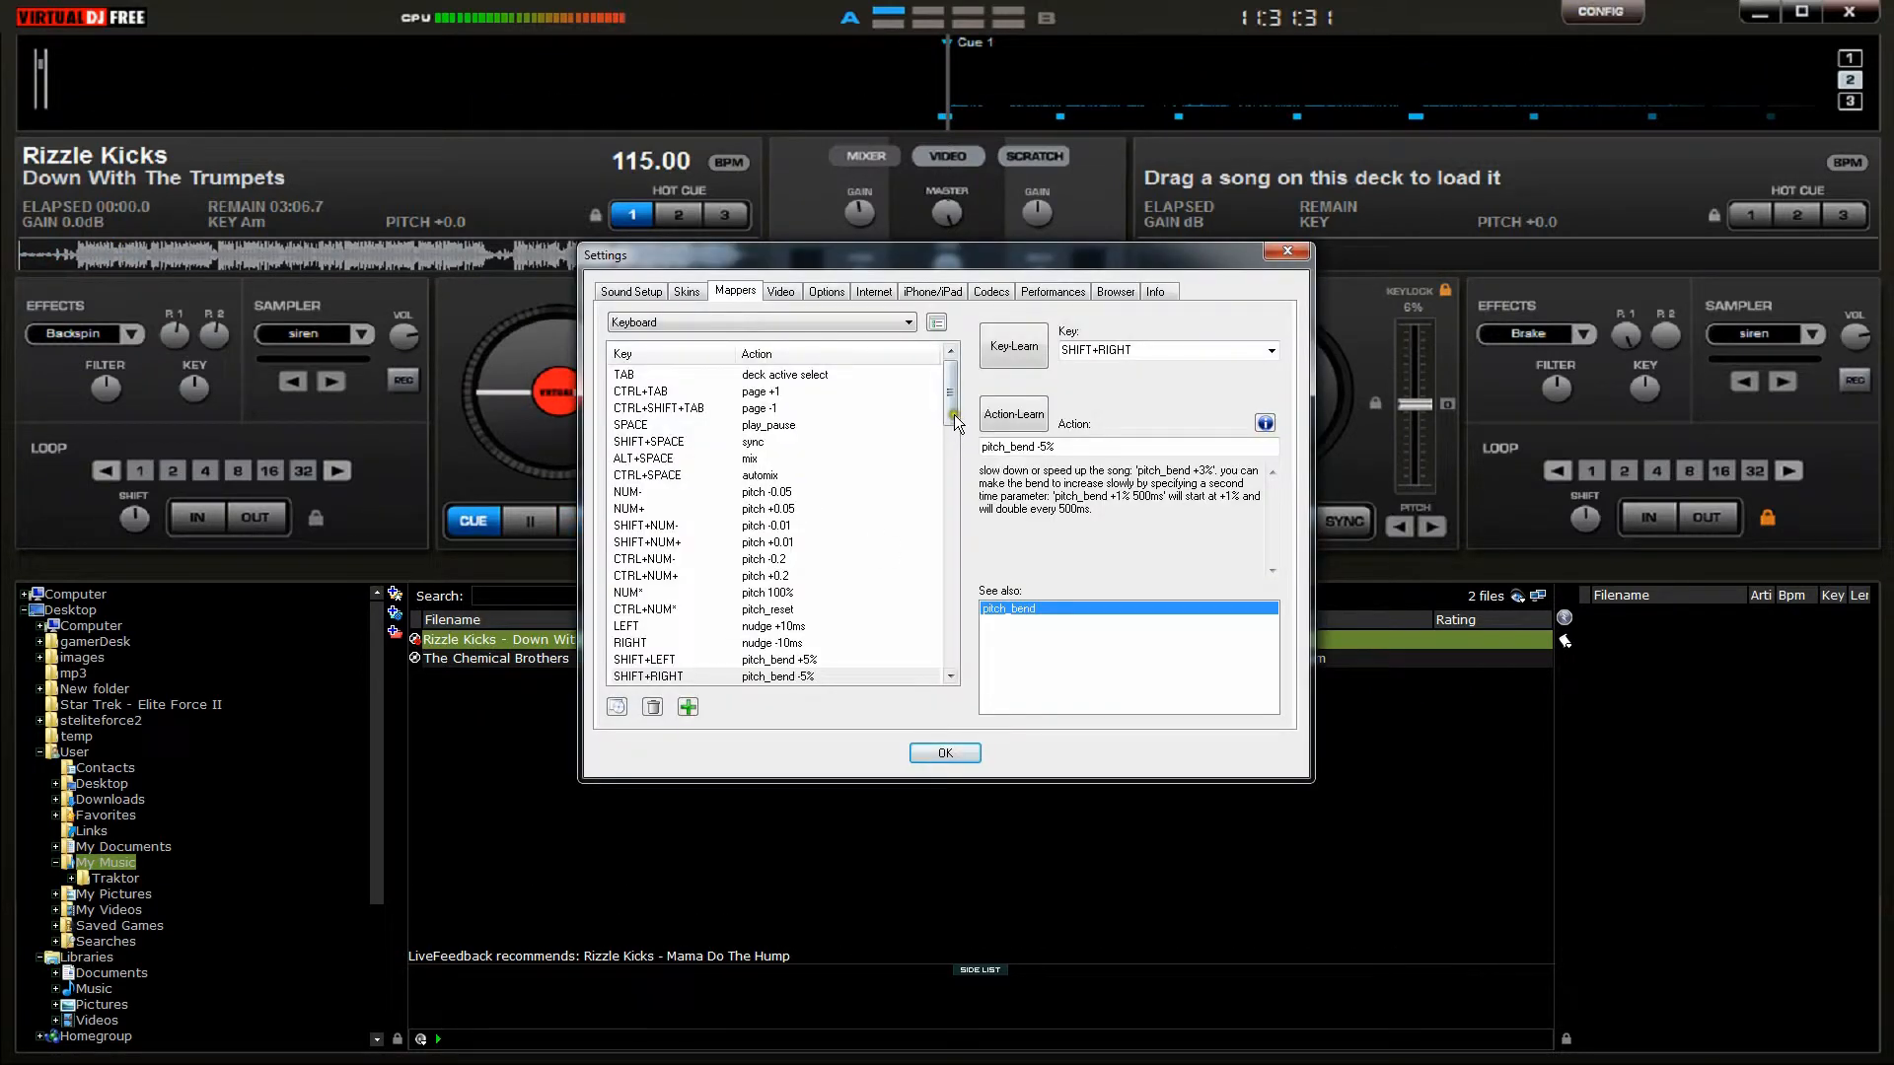
pyautogui.moveTo(953, 415); pyautogui.dragTo(953, 419)
pyautogui.click(650, 511)
pyautogui.click(663, 610)
pyautogui.click(663, 642)
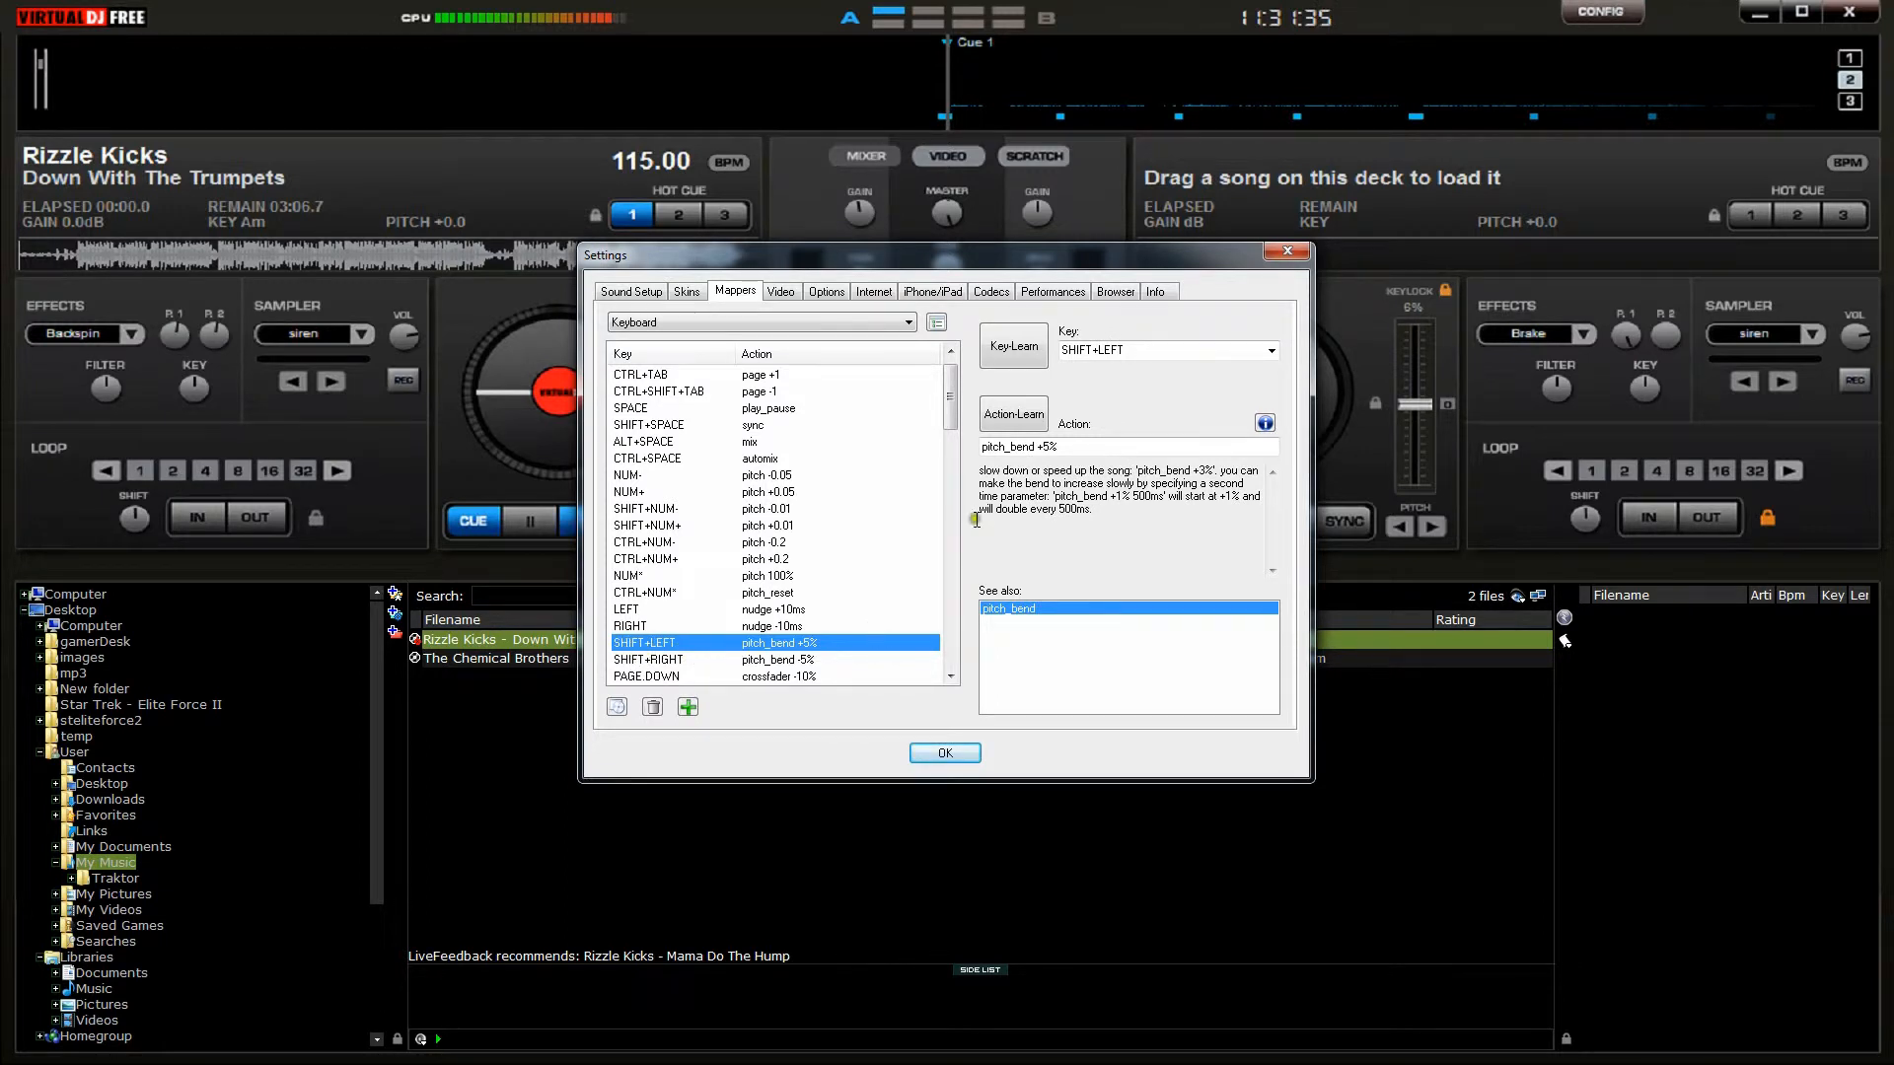
pyautogui.click(1051, 450)
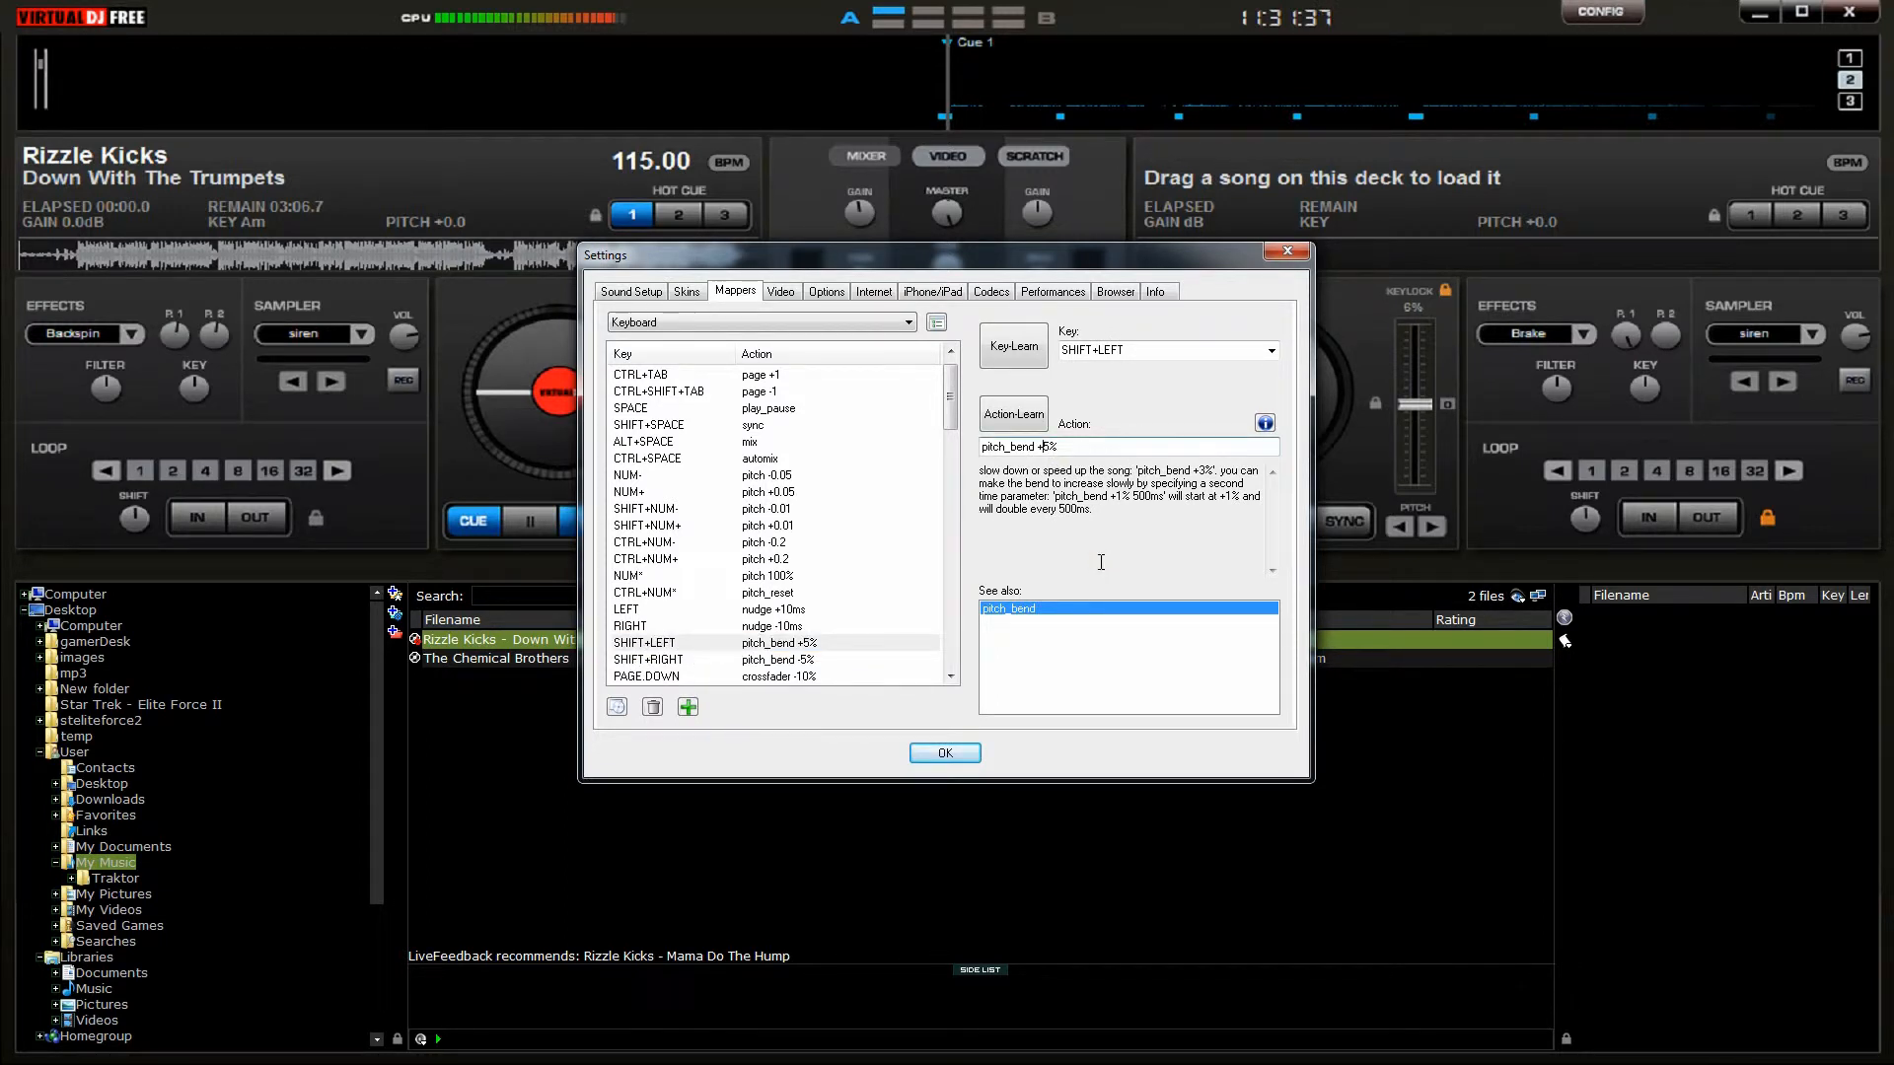
pyautogui.press('BackSpace')
pyautogui.write('1')
# Set the SHIFT+RIGHT keyboard mapping's action to pitch_bend -1% and accept the settings
pyautogui.click(804, 659)
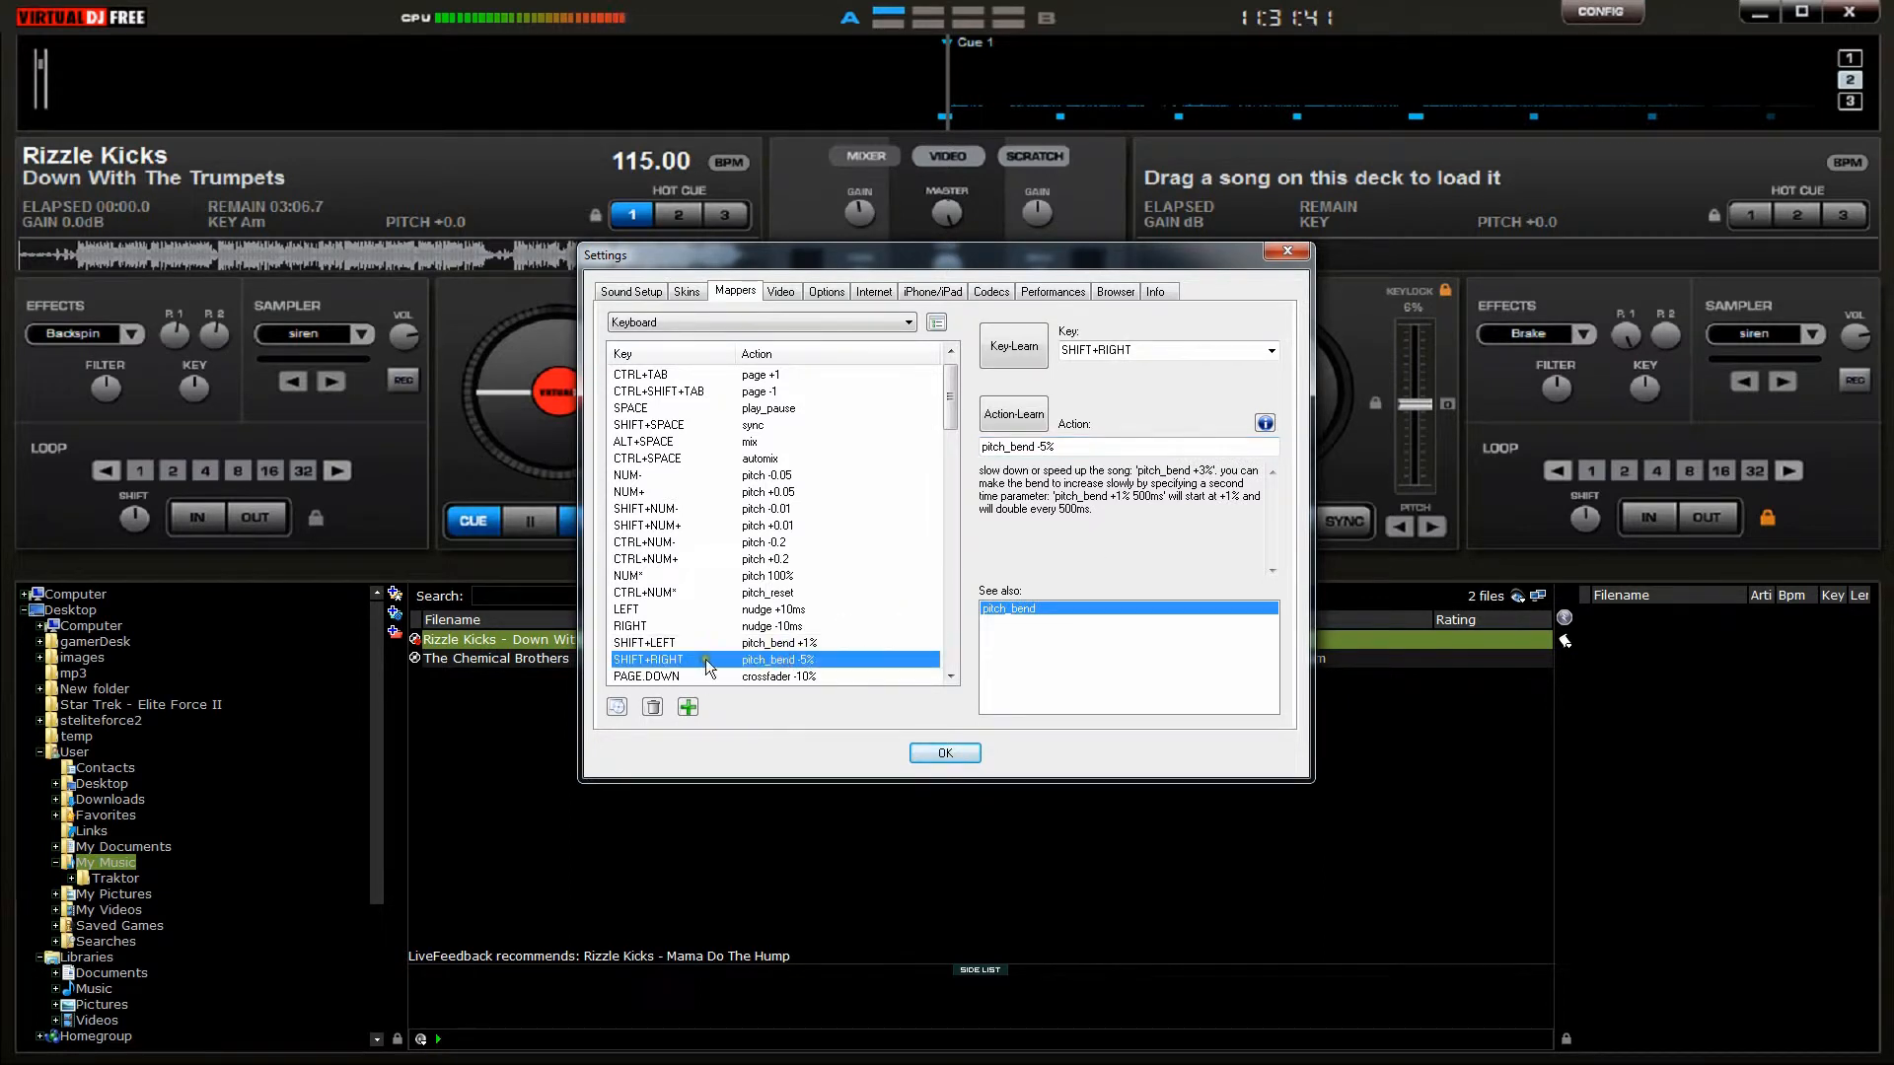
pyautogui.click(1048, 447)
pyautogui.press('BackSpace')
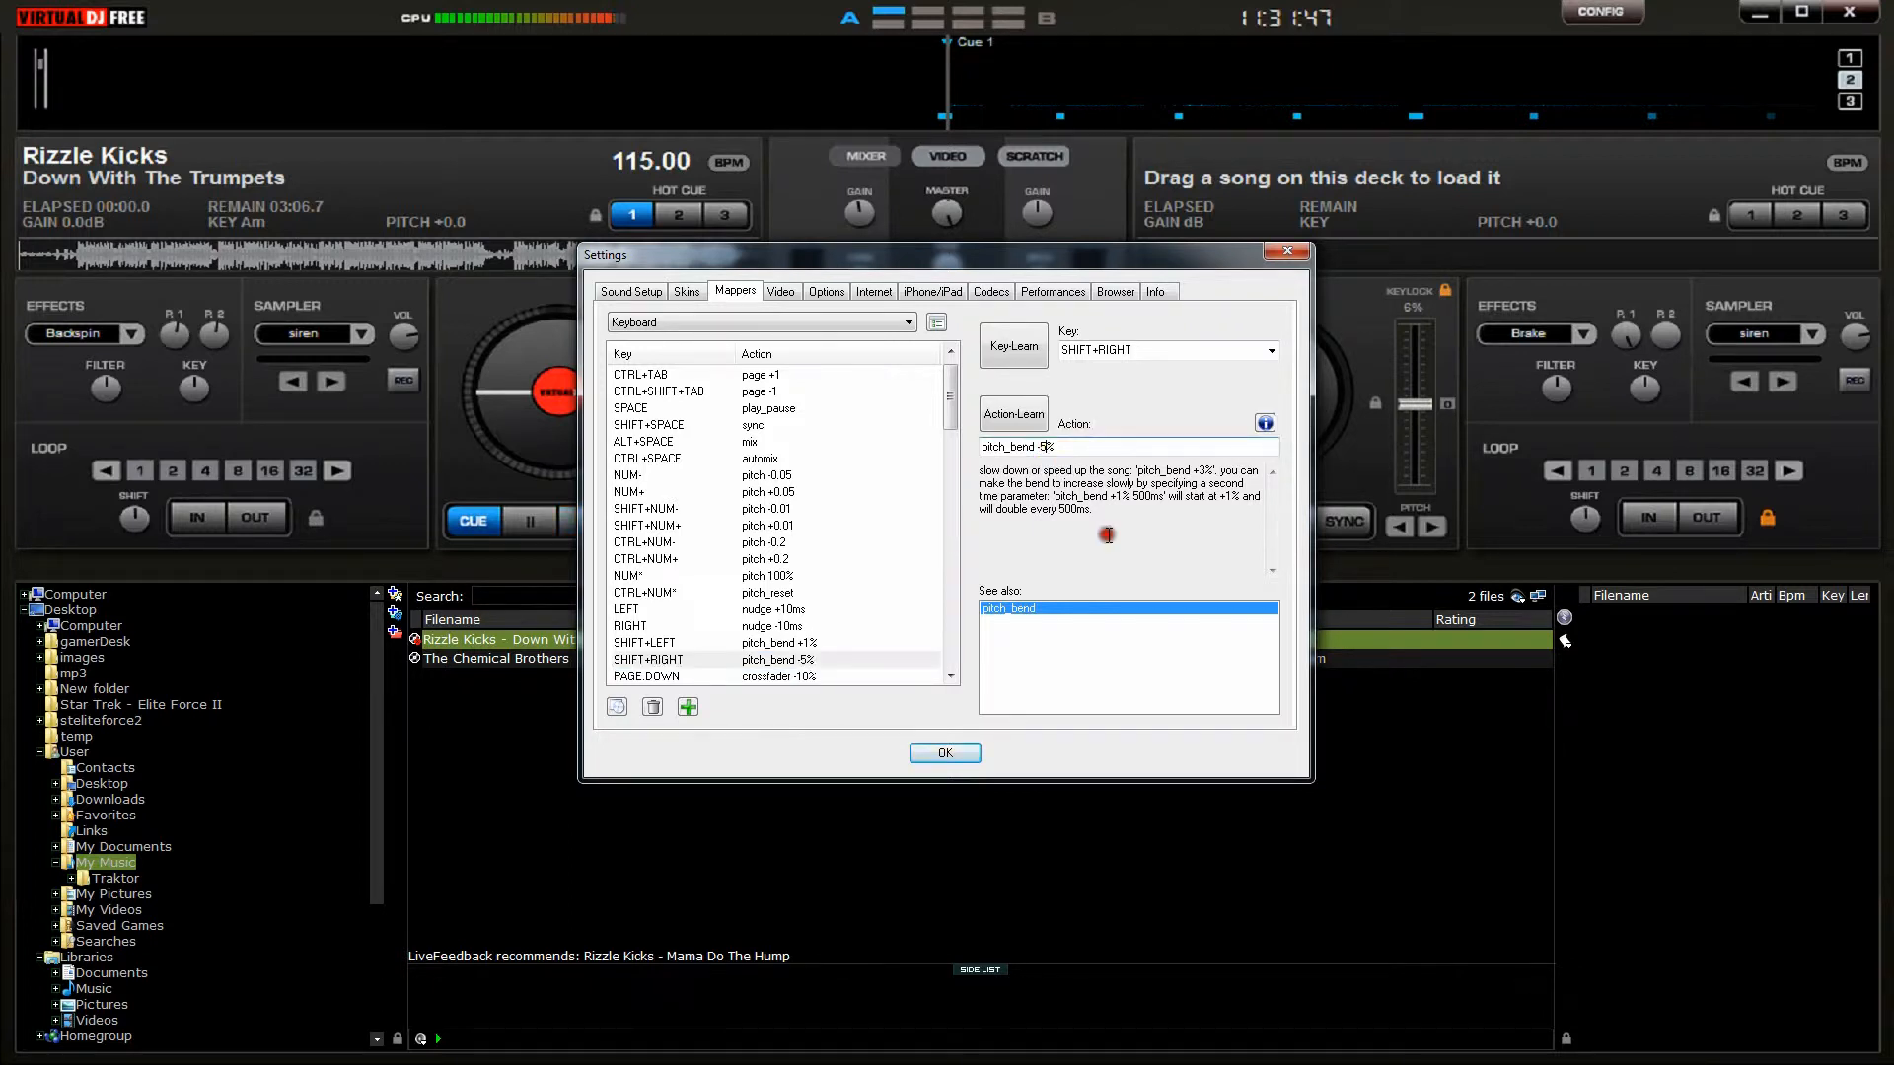
pyautogui.write('1')
pyautogui.click(944, 753)
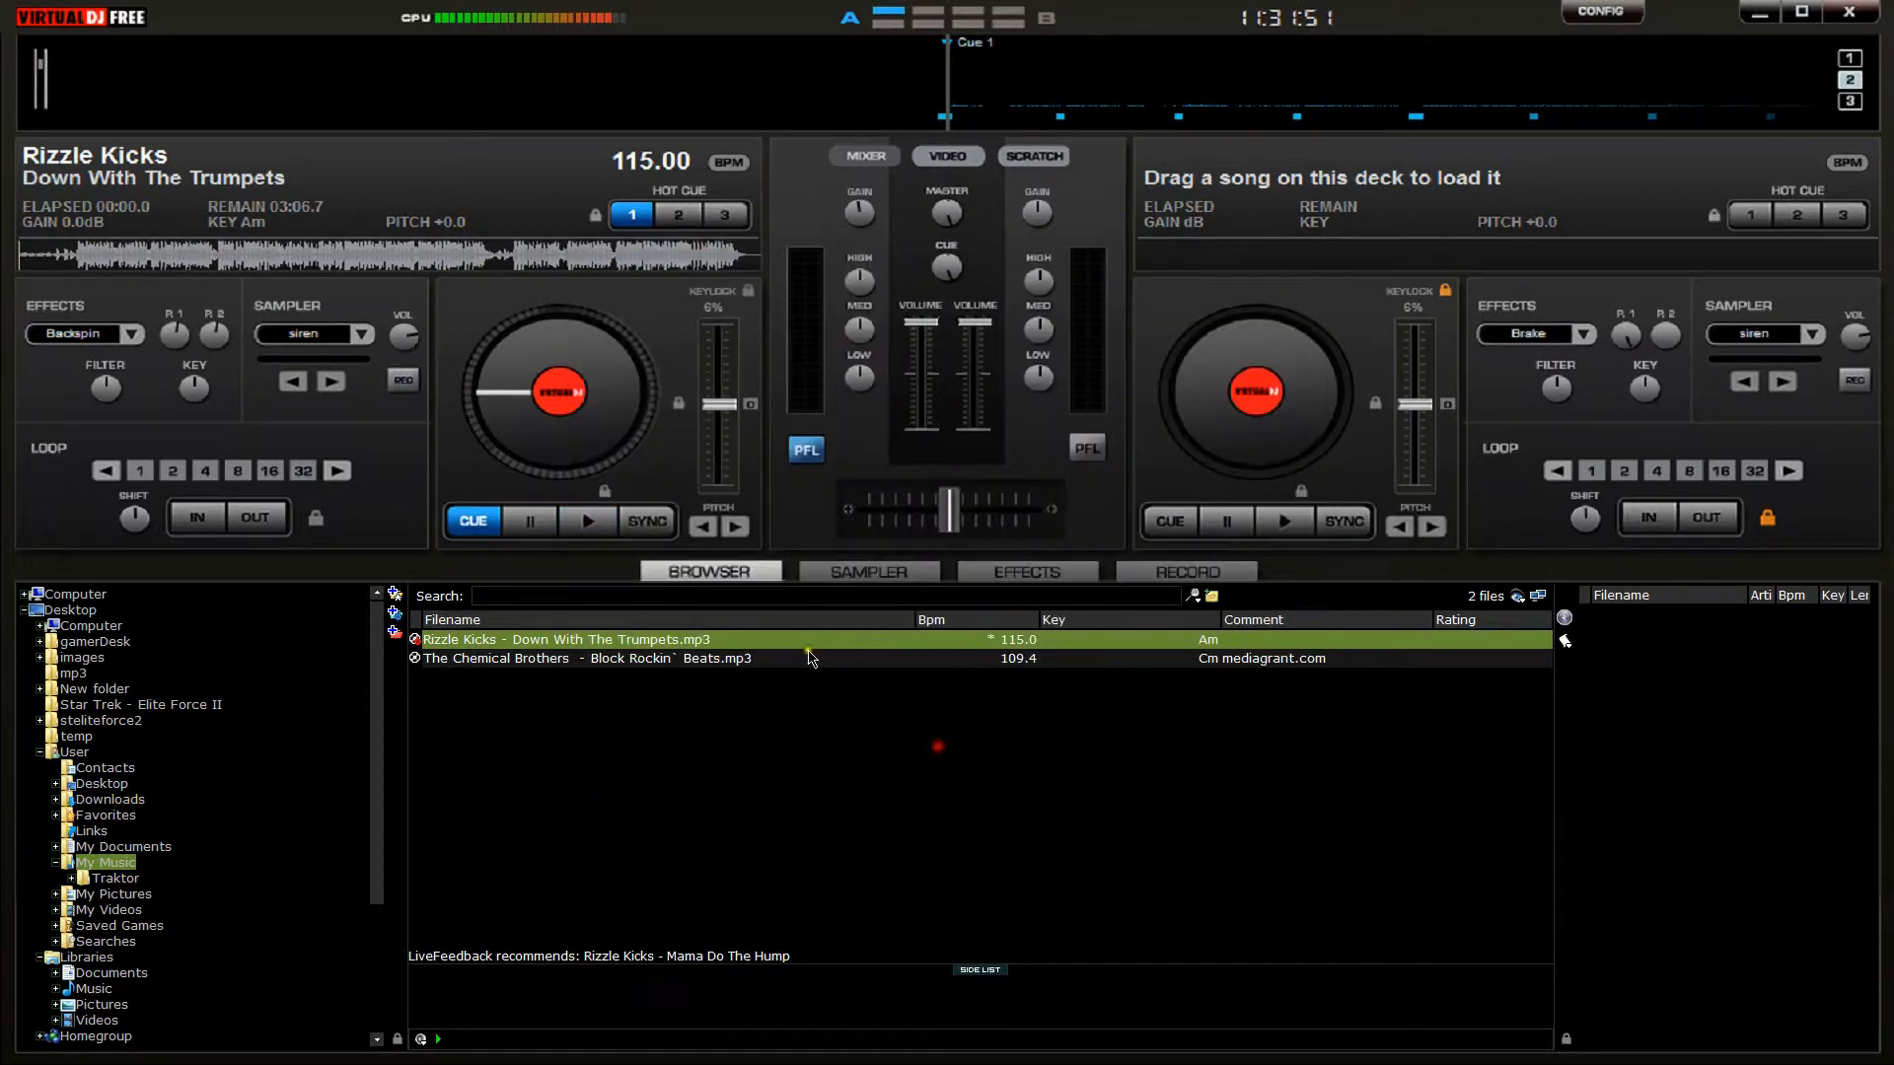
# Play the track on the left deck for a listen and return it to its cue point
pyautogui.click(608, 533)
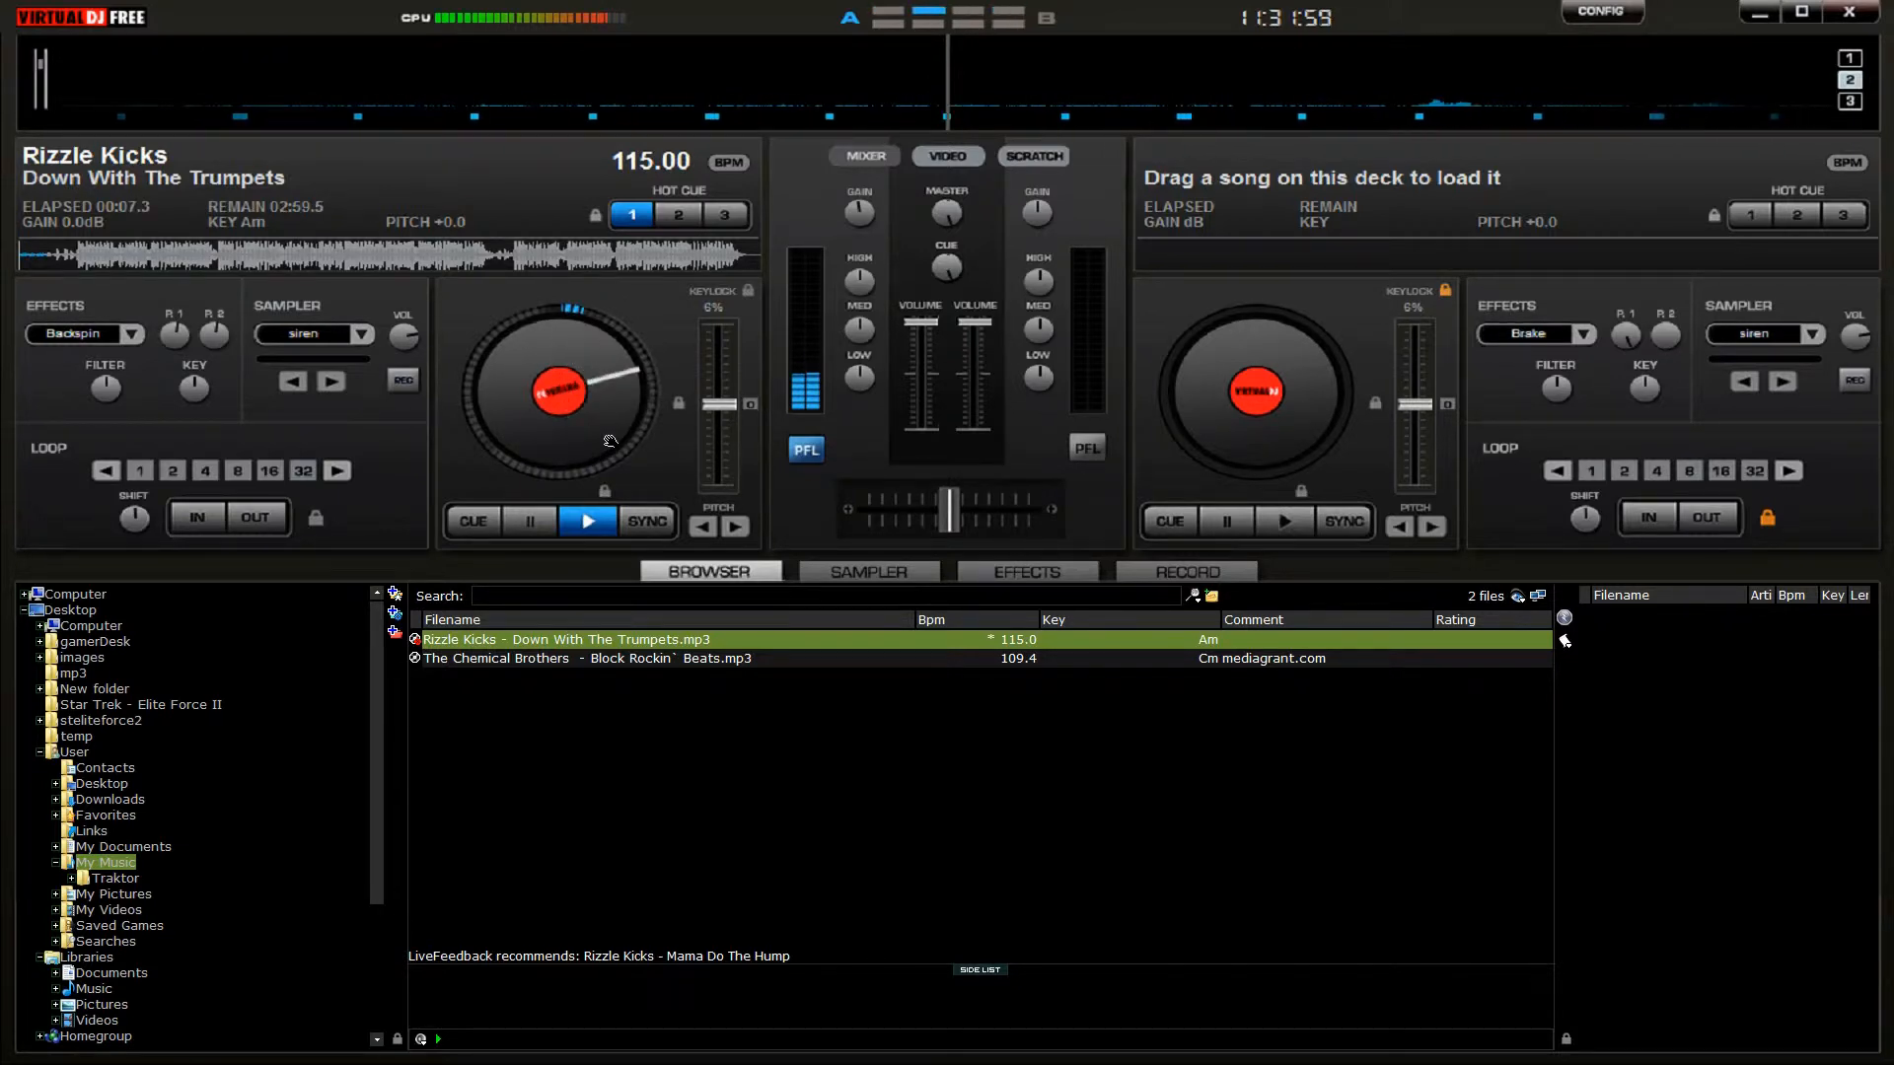
pyautogui.hotkey('ctrl', 'a')
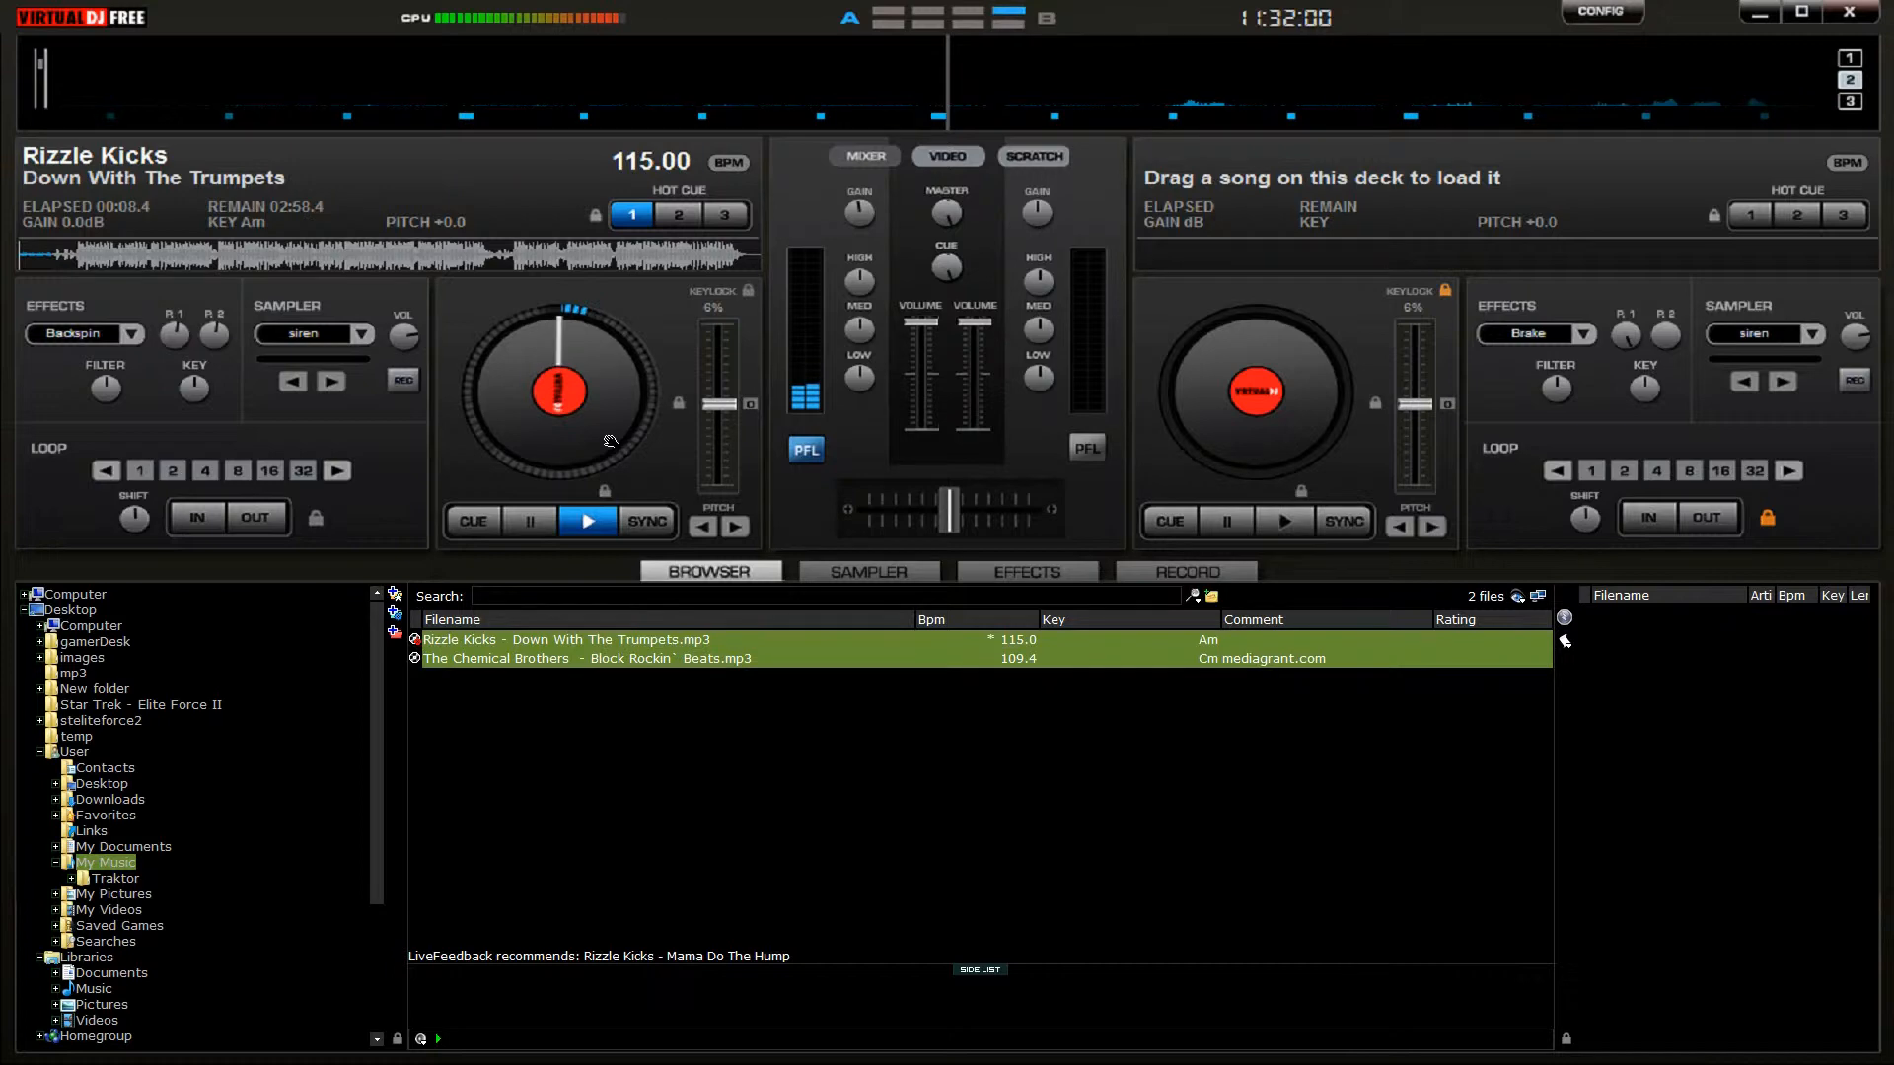
pyautogui.click(1027, 641)
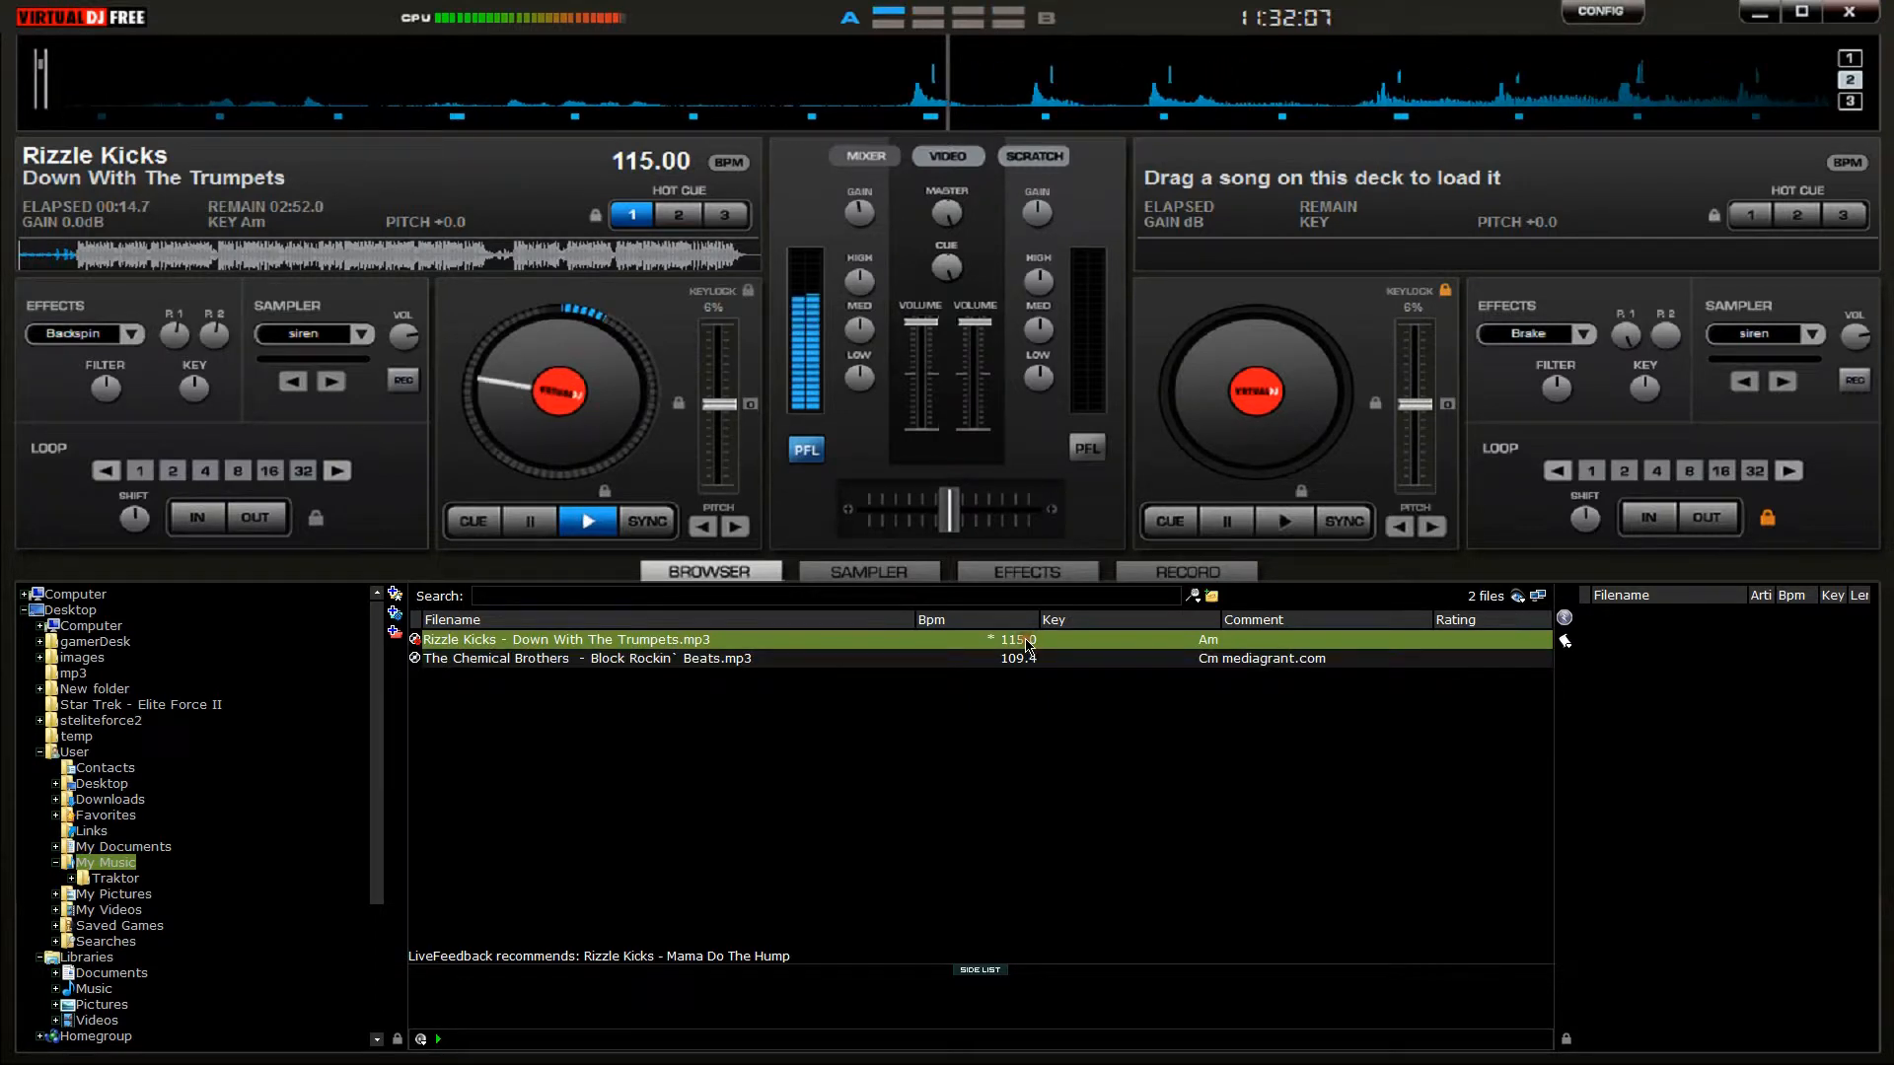
pyautogui.click(478, 521)
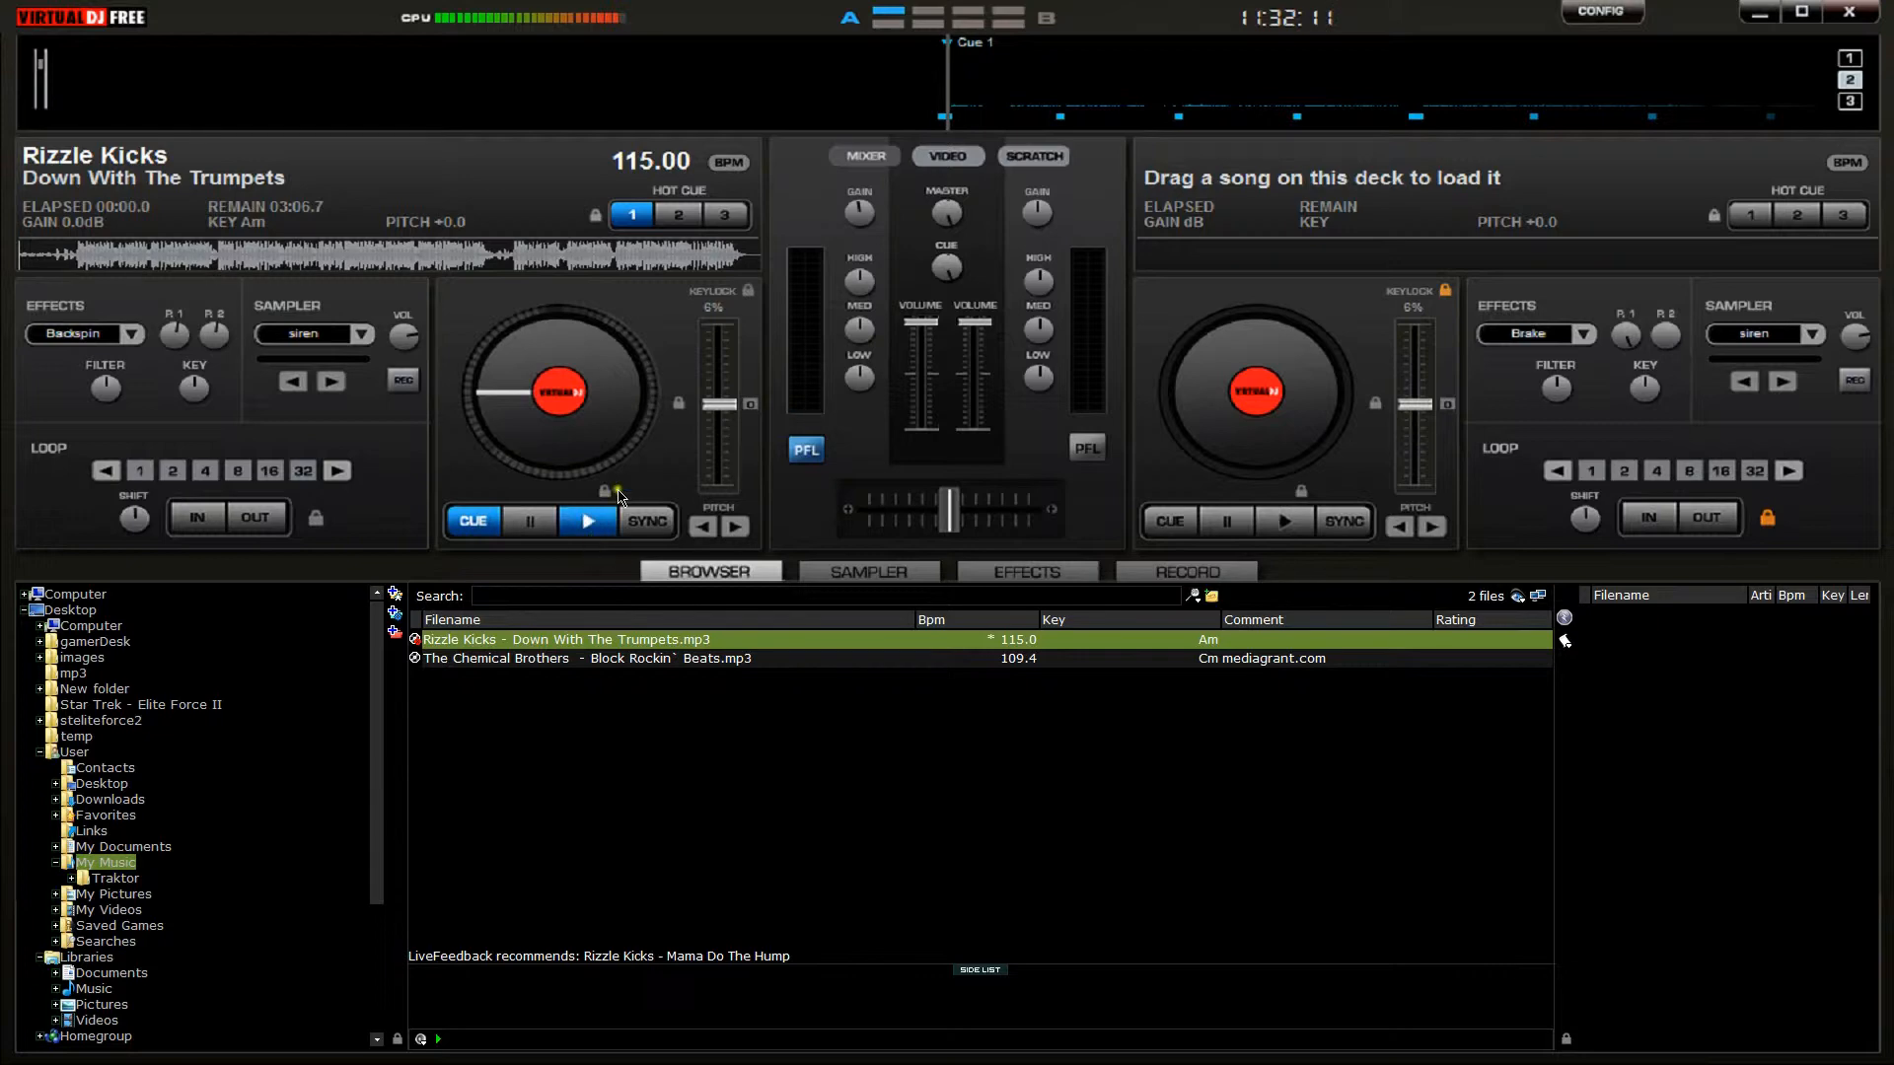
# Try coarse pitch changes up and down on the left deck, and reset its pitch to +0.0
pyautogui.scroll(-5, 724, 408)
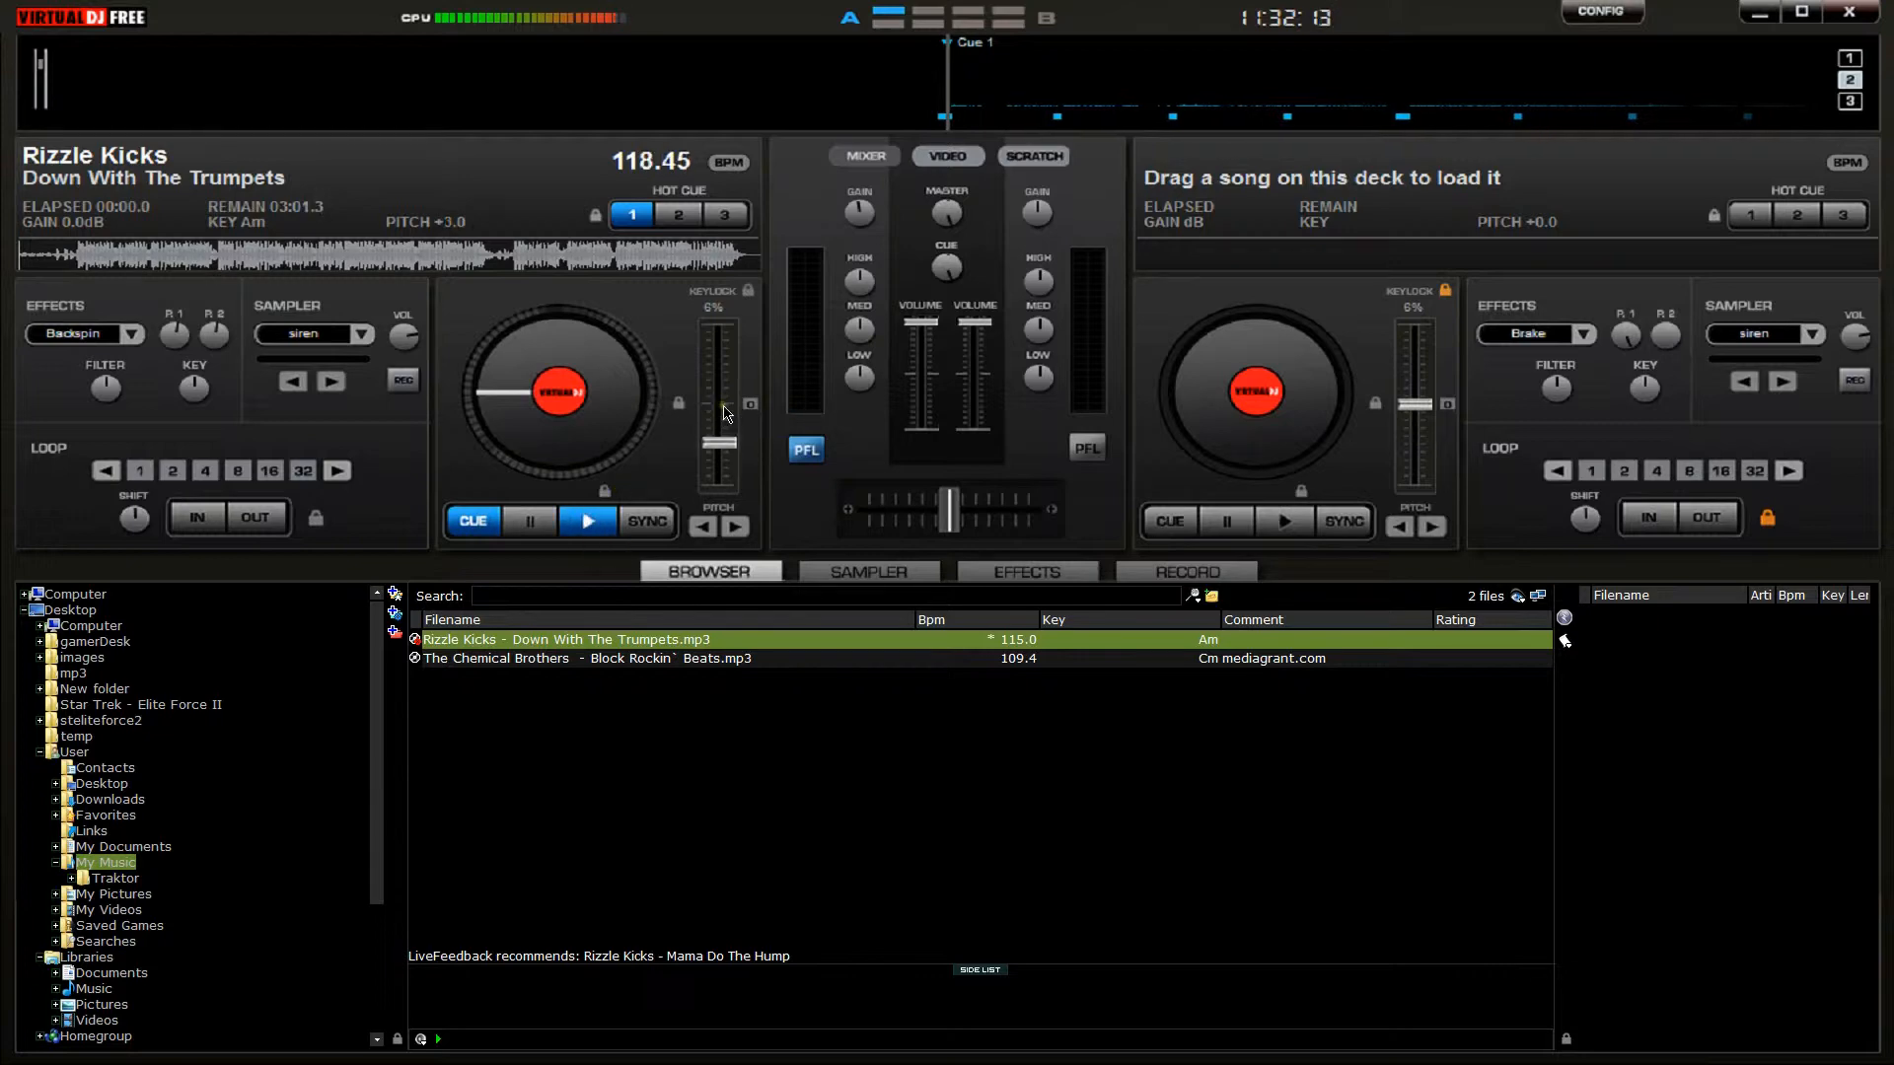
pyautogui.scroll(1, 724, 409)
pyautogui.scroll(3, 725, 412)
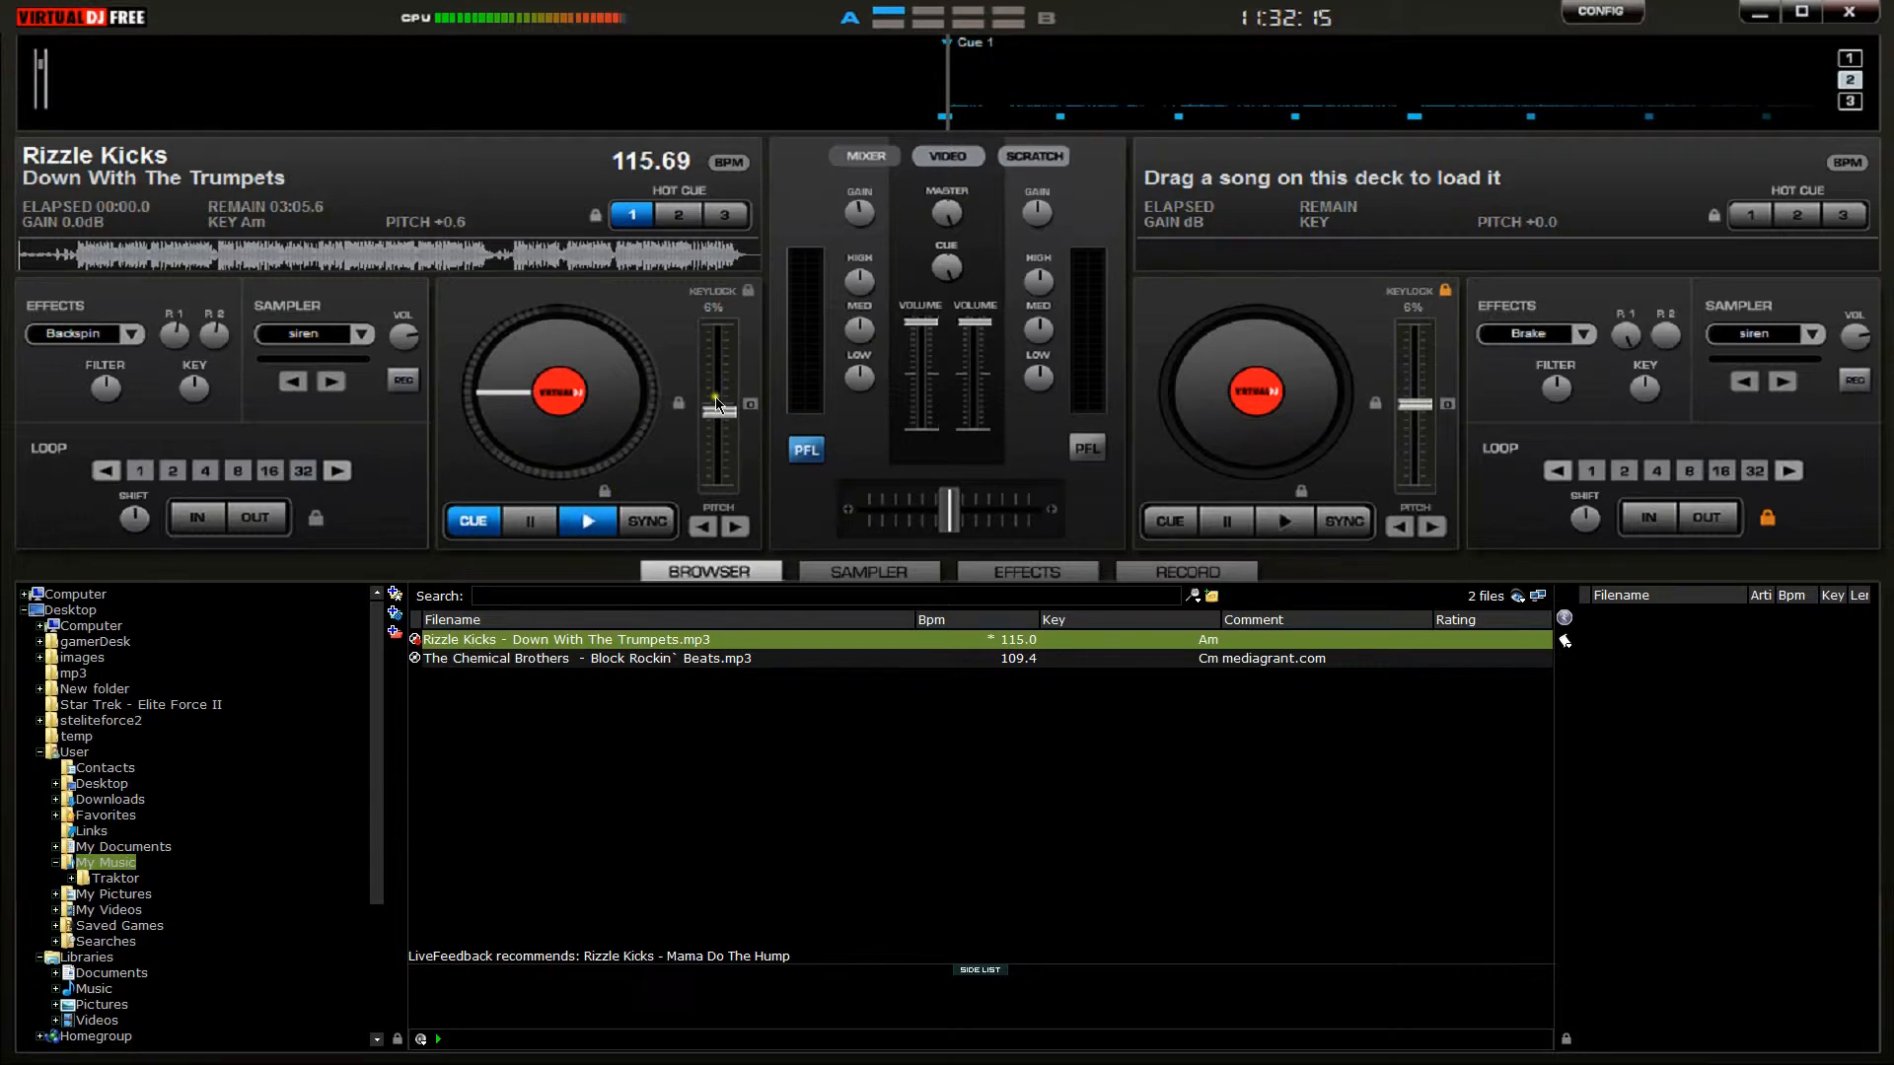
pyautogui.scroll(6, 716, 403)
pyautogui.scroll(-6, 716, 403)
pyautogui.scroll(1, 717, 403)
pyautogui.scroll(-1, 717, 405)
pyautogui.scroll(2, 717, 404)
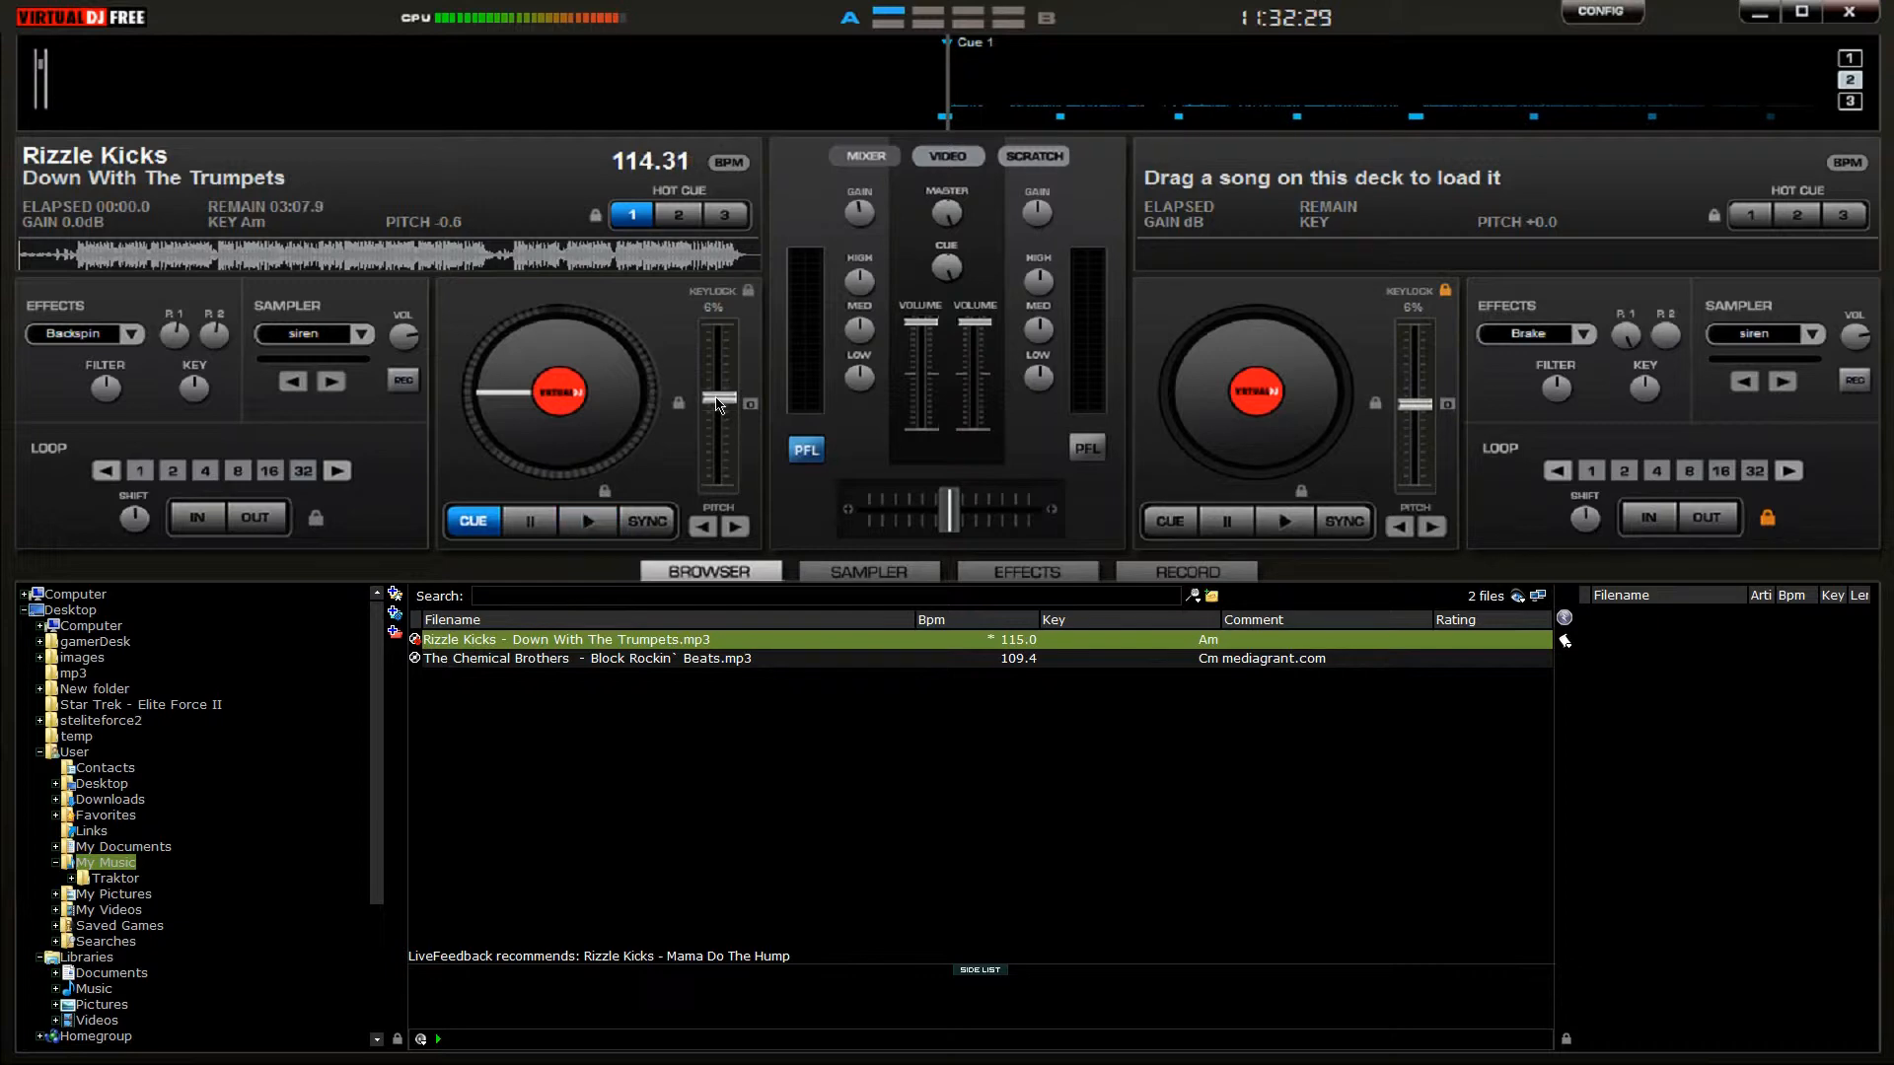
pyautogui.scroll(-1, 717, 404)
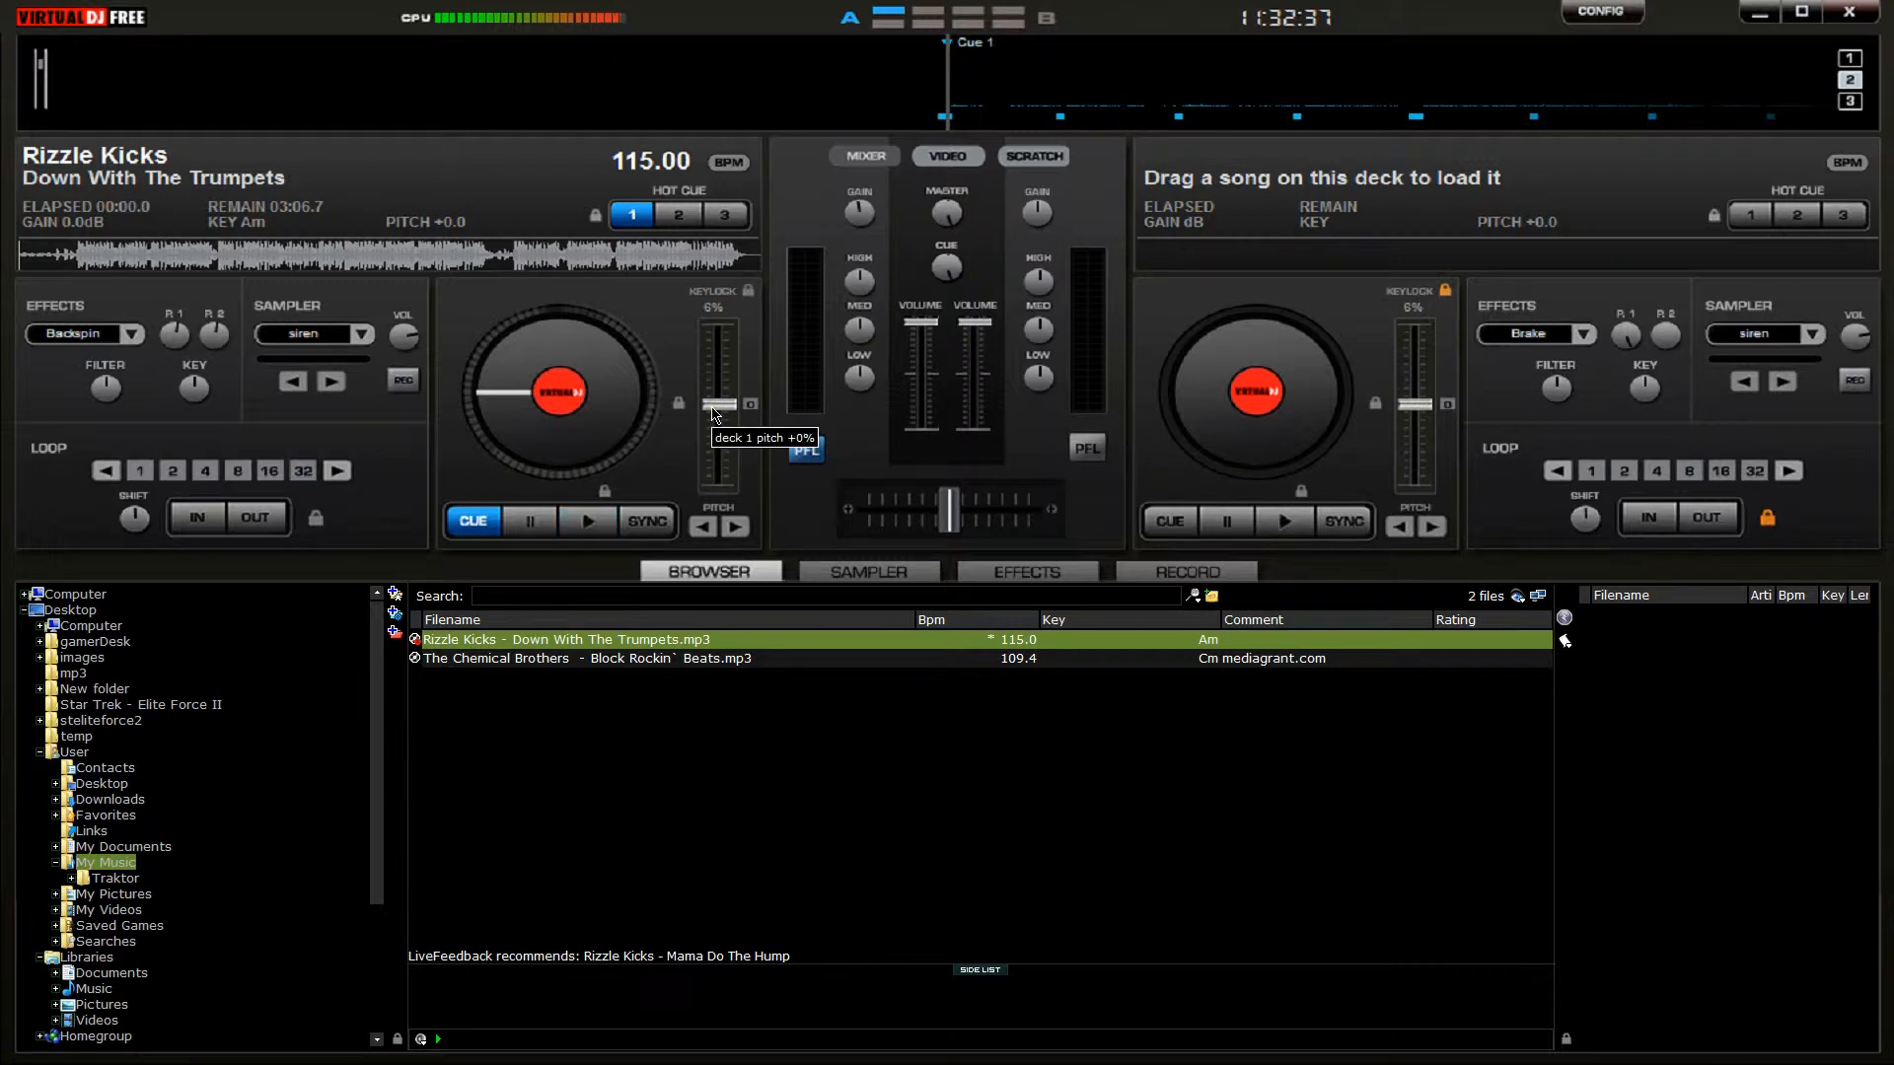
# Add a keyboard mapping that assigns the action pitch +0.01 to the Y key, and accept the settings
pyautogui.click(655, 654)
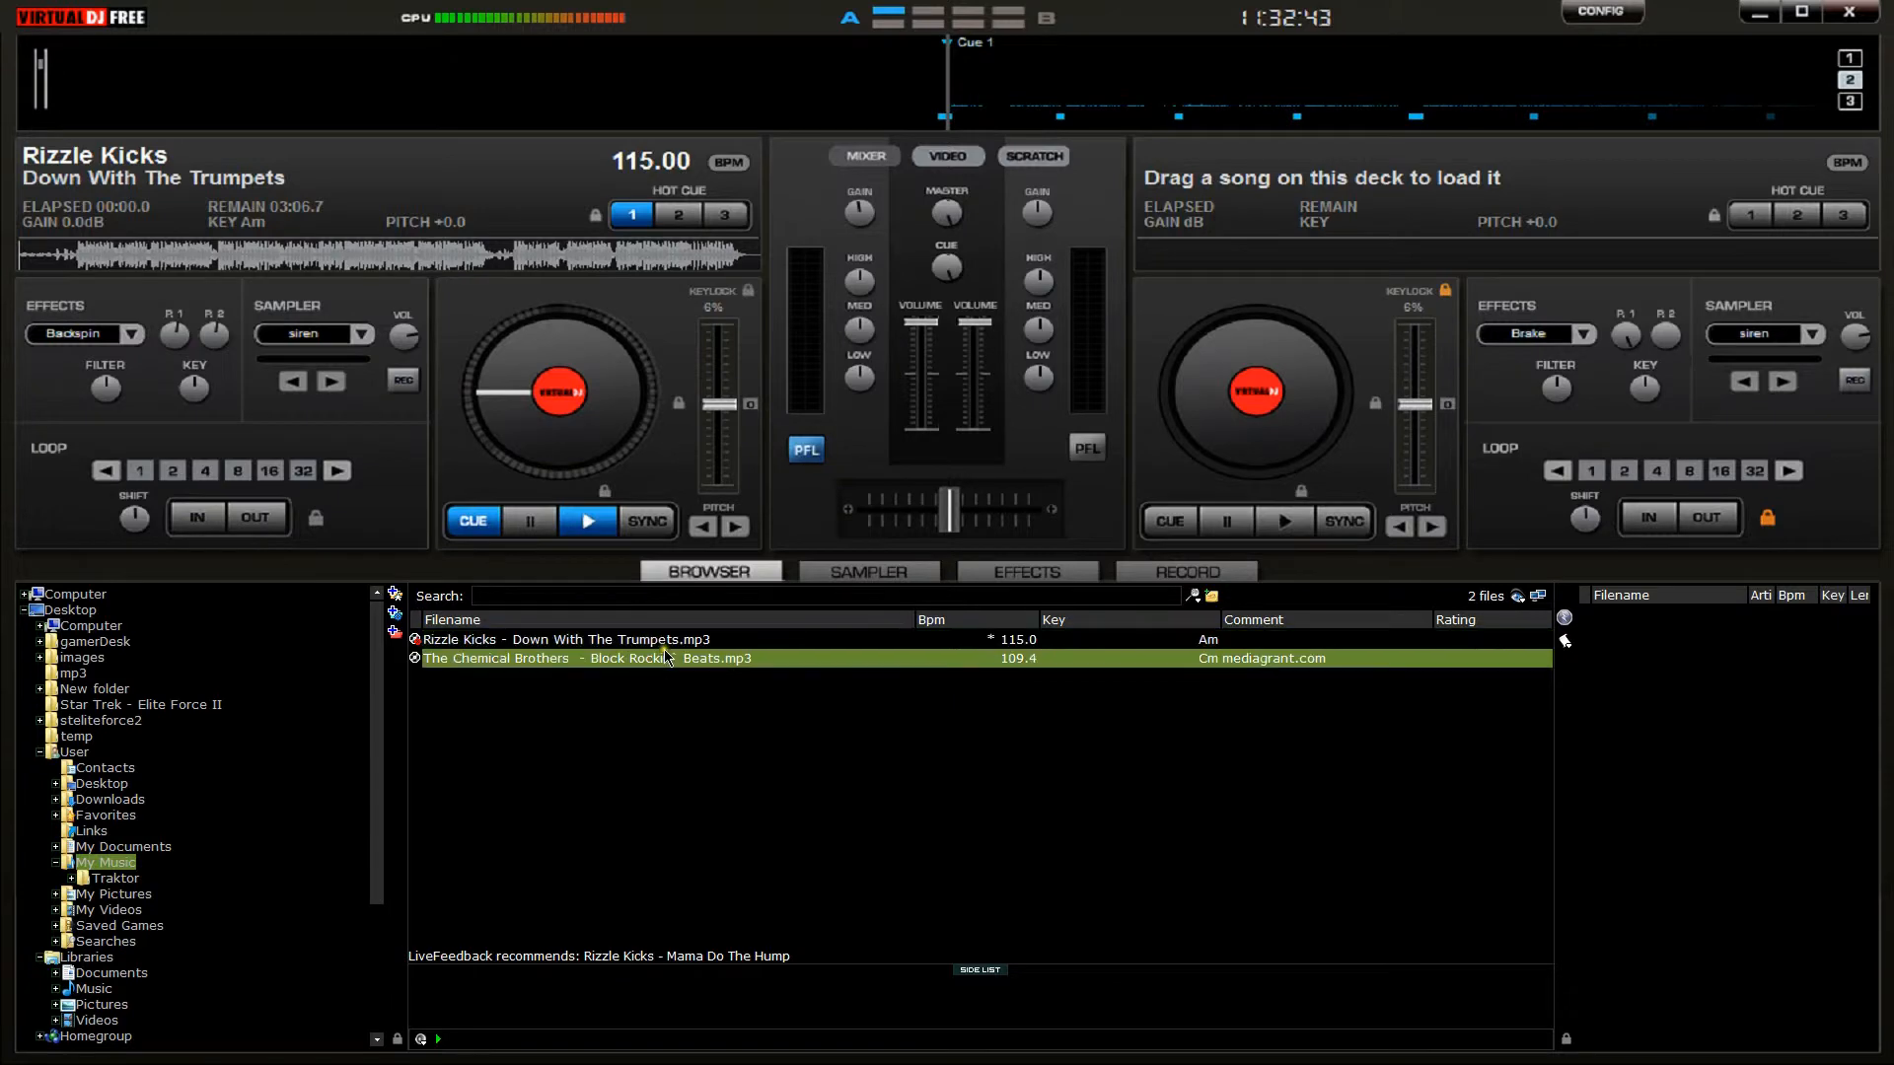
pyautogui.click(1584, 22)
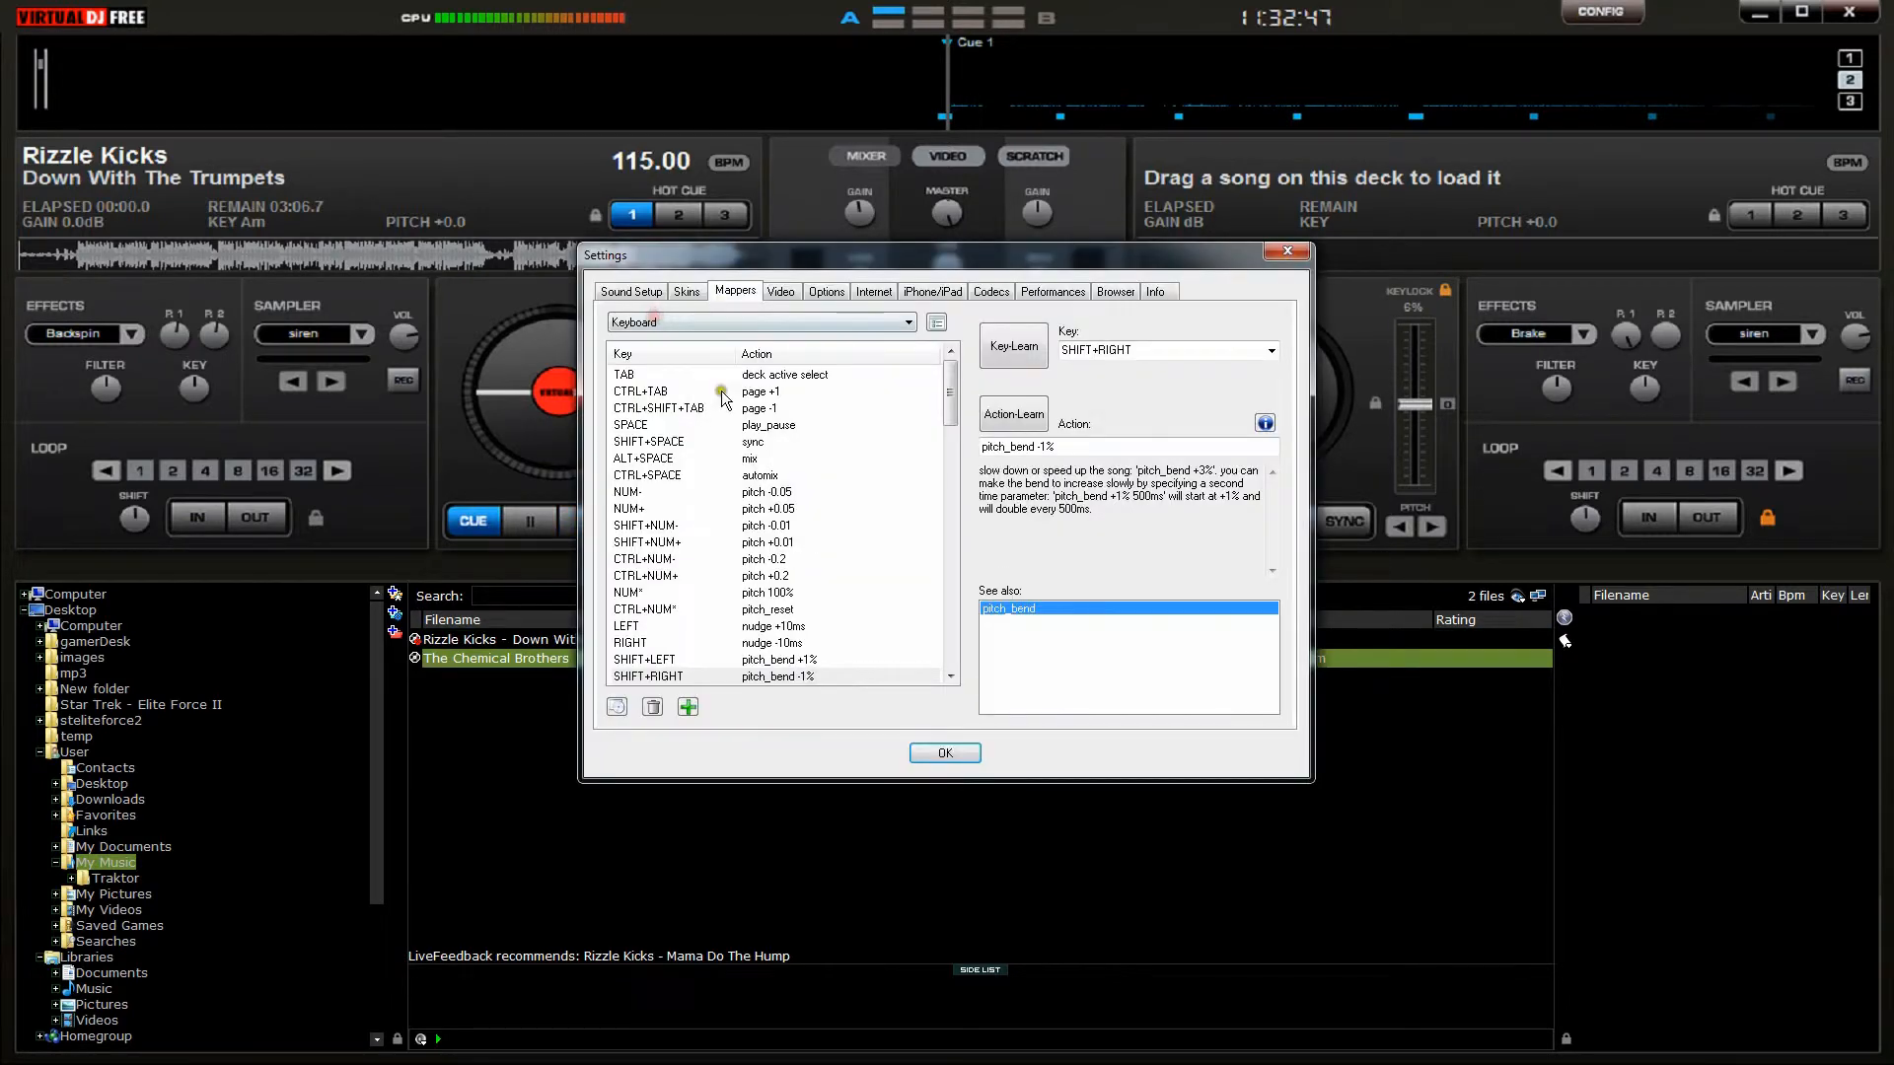
pyautogui.click(684, 708)
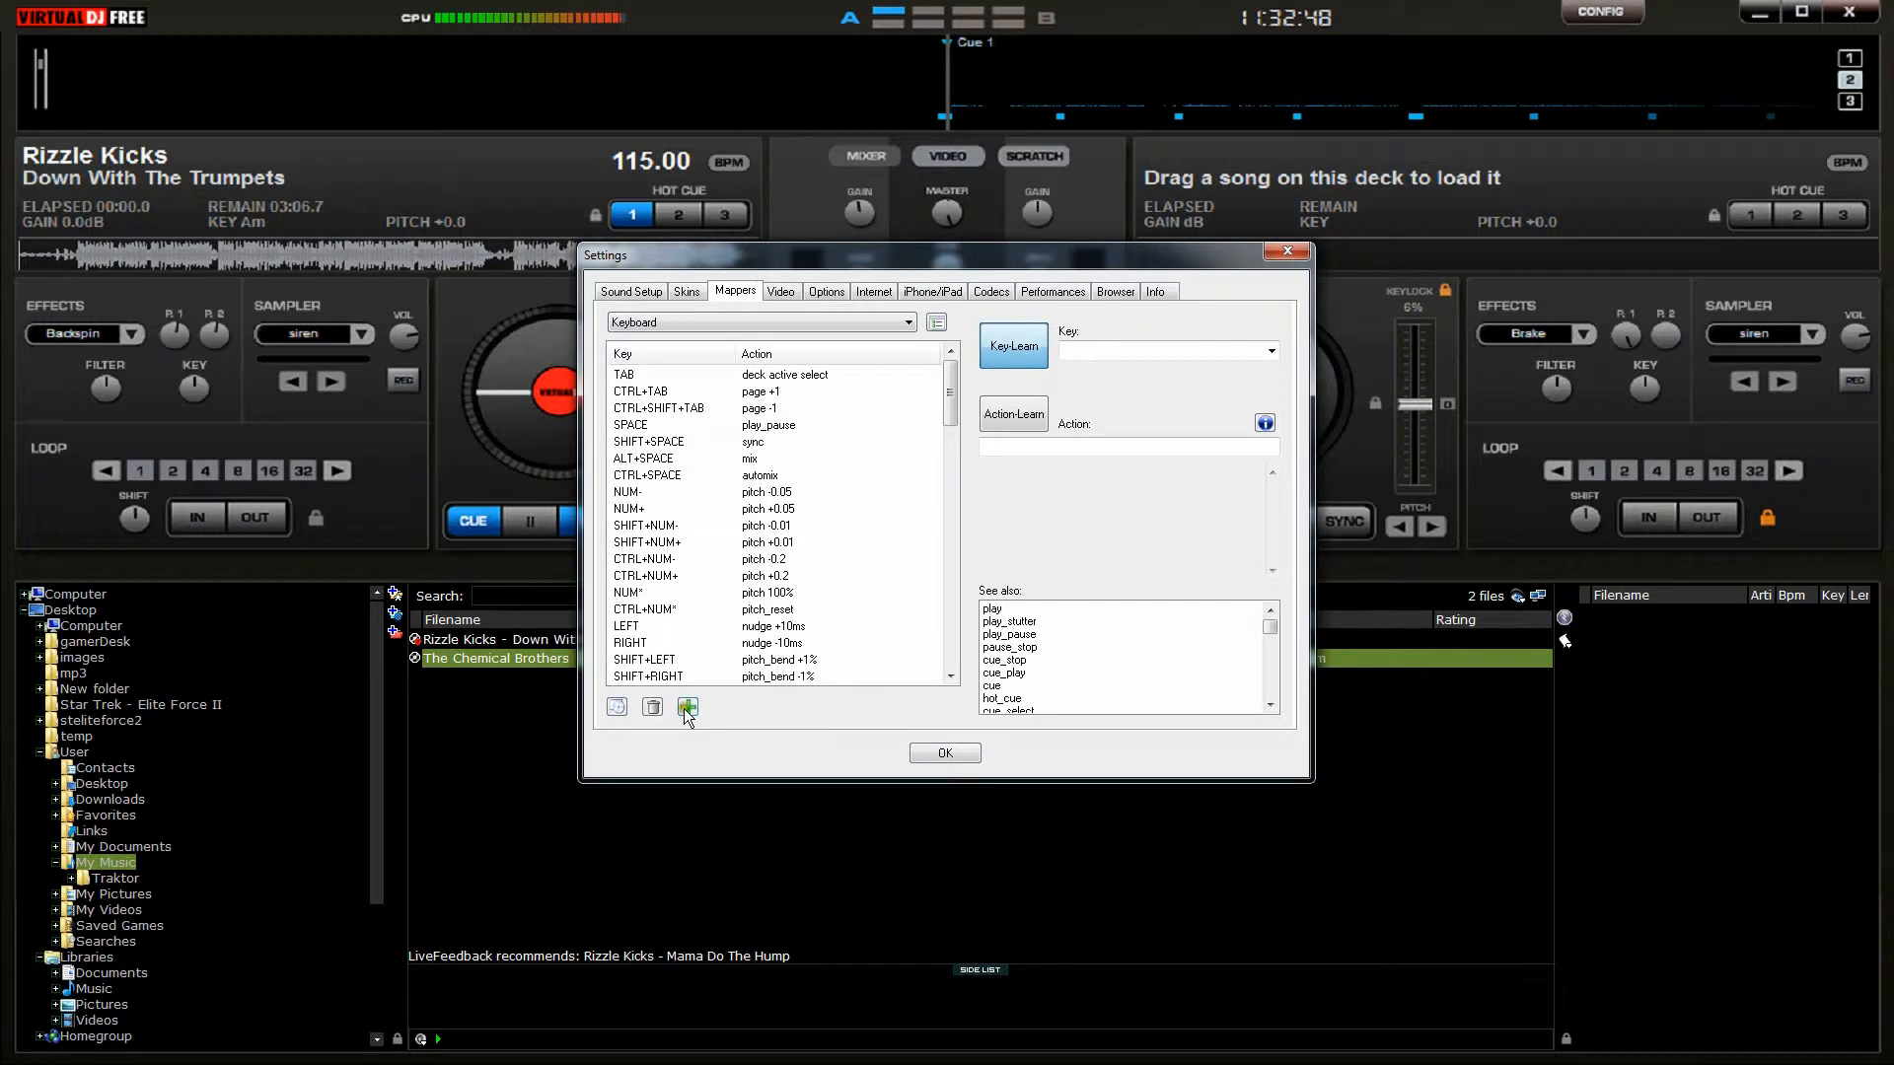
pyautogui.click(1114, 351)
pyautogui.press('y')
pyautogui.click(1081, 444)
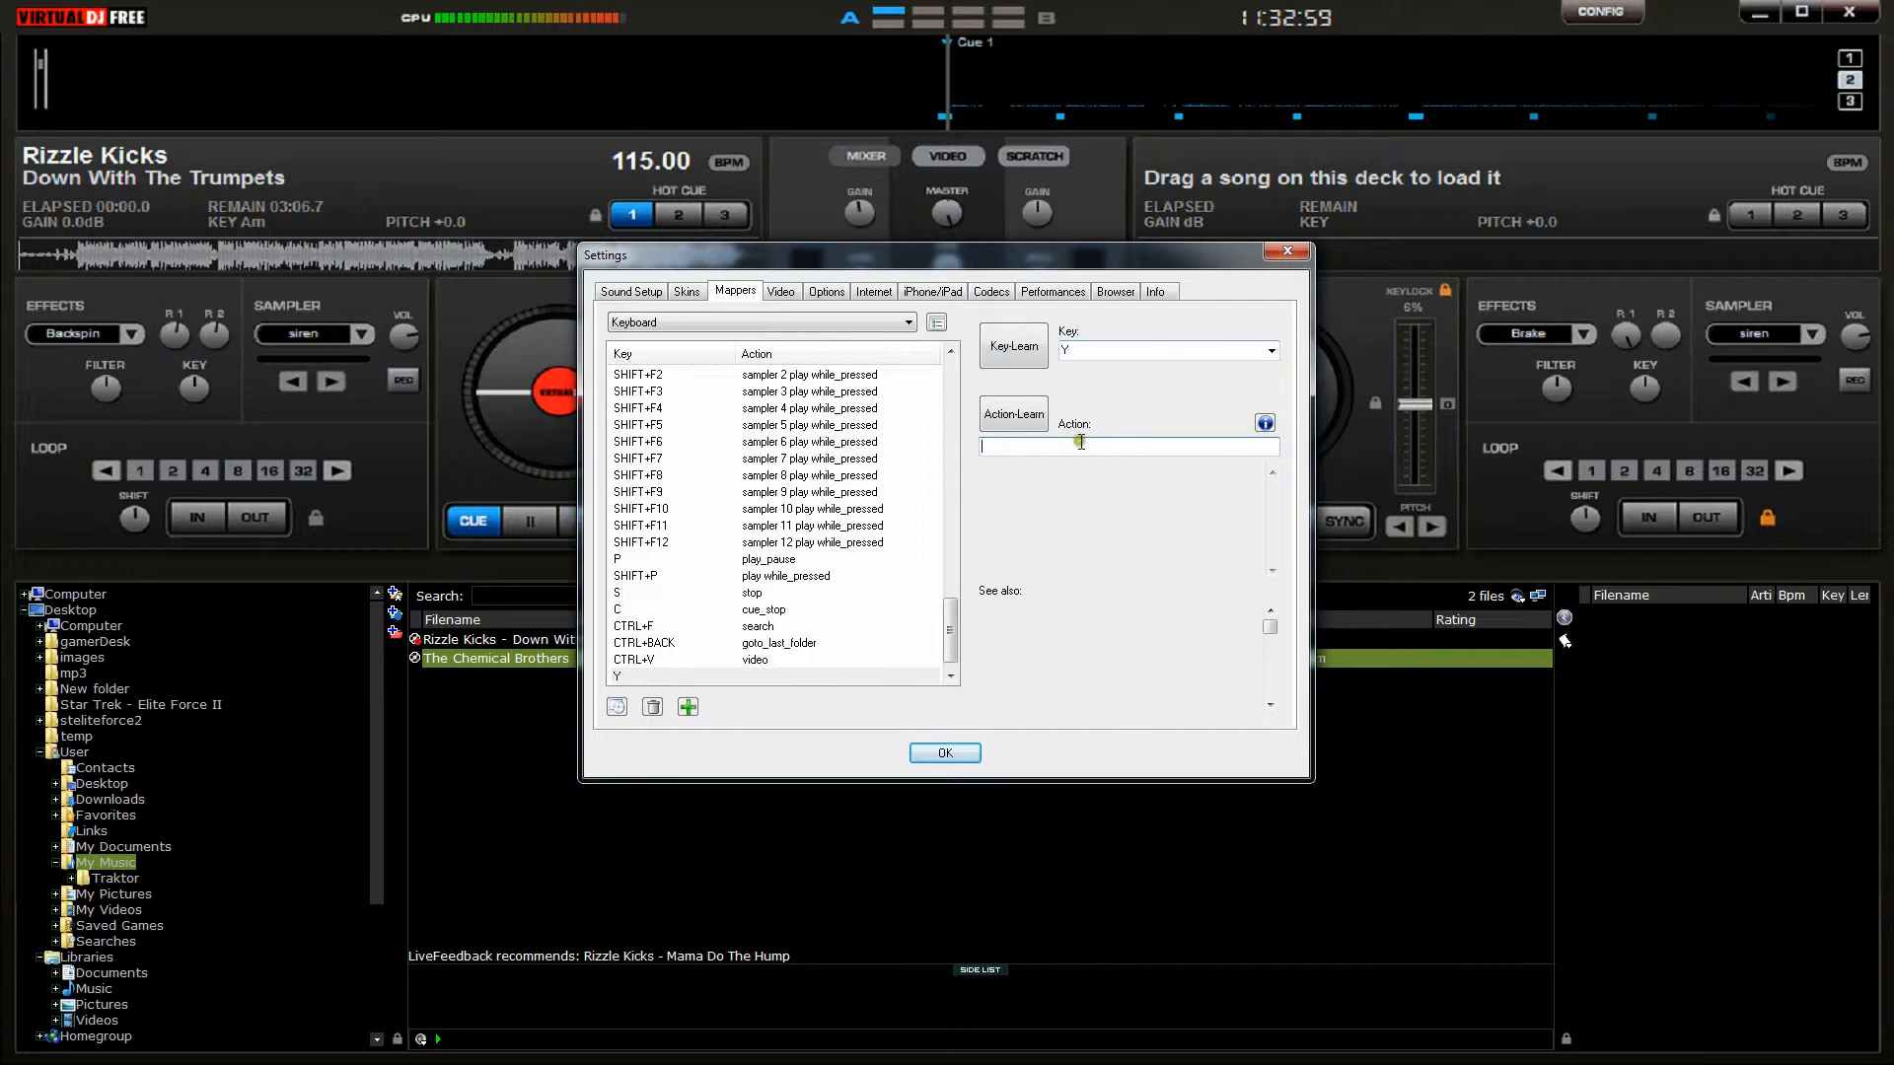
pyautogui.write('pitch')
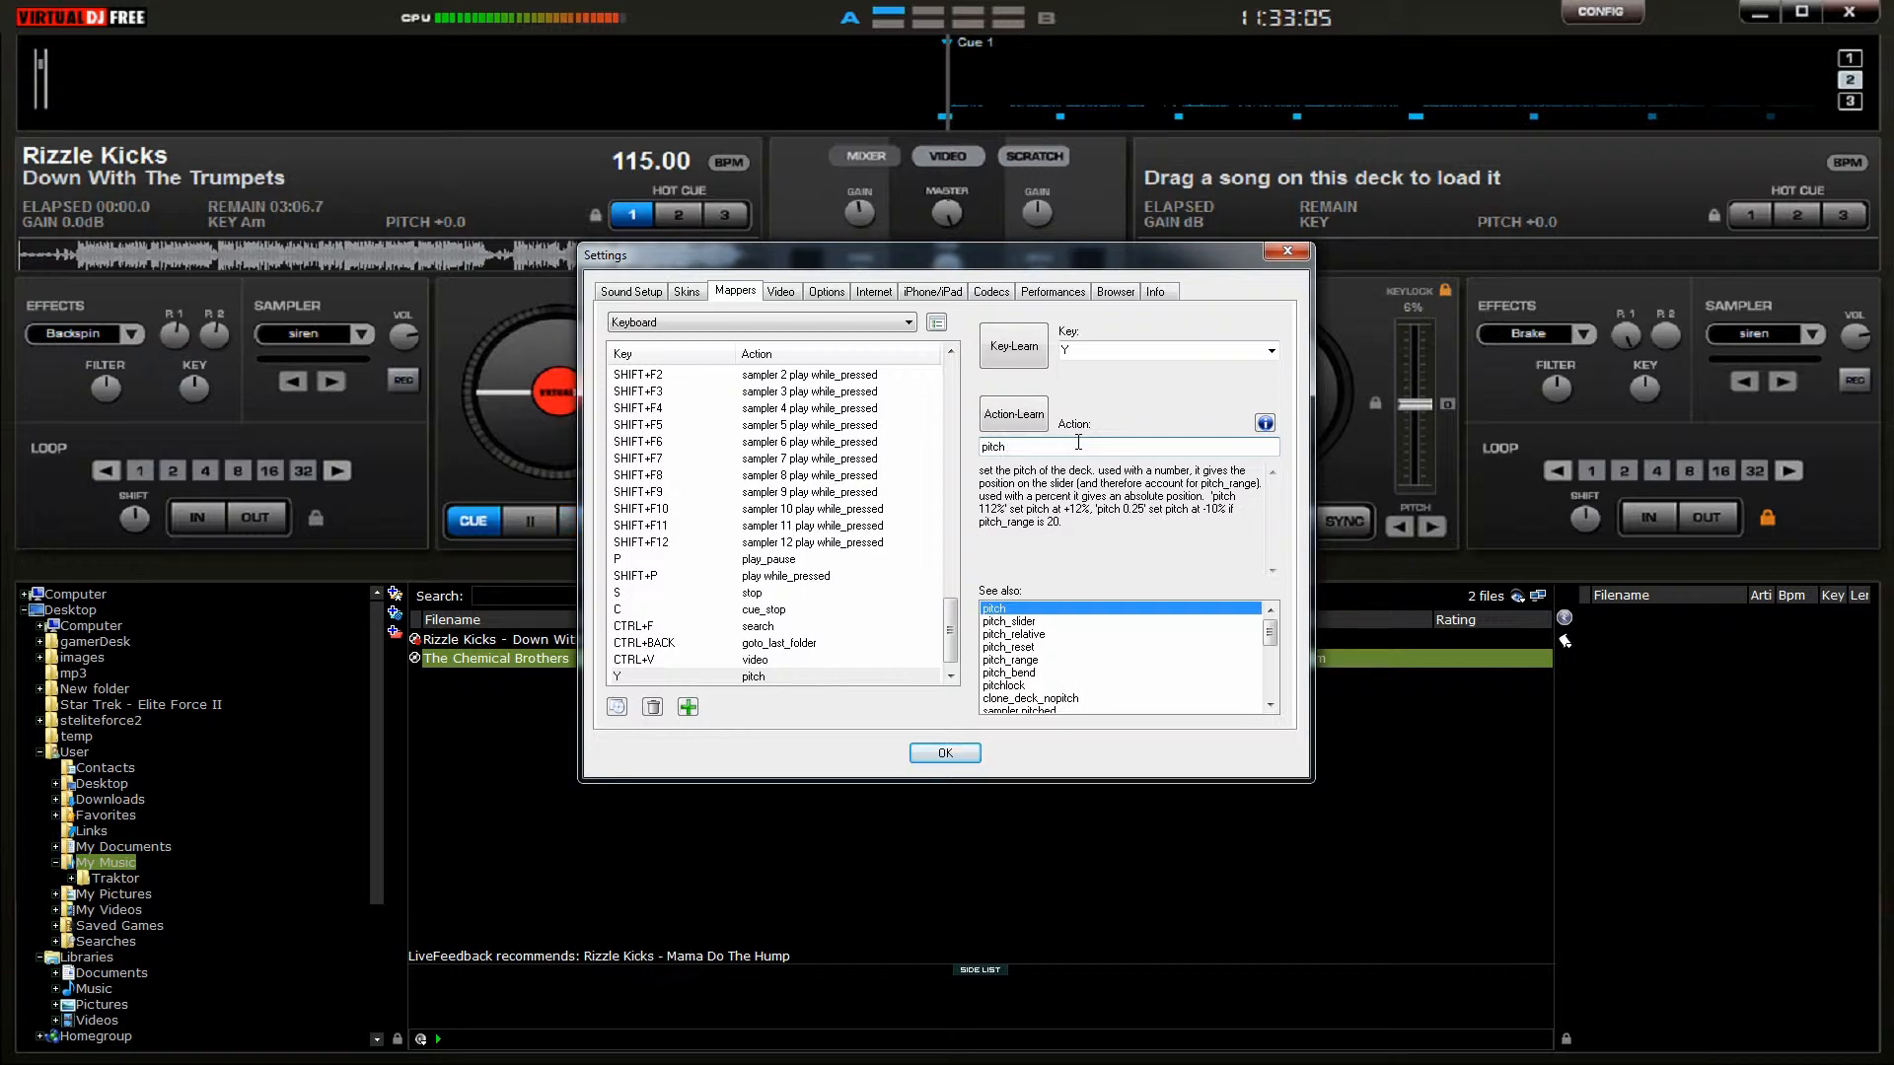
pyautogui.write(' +')
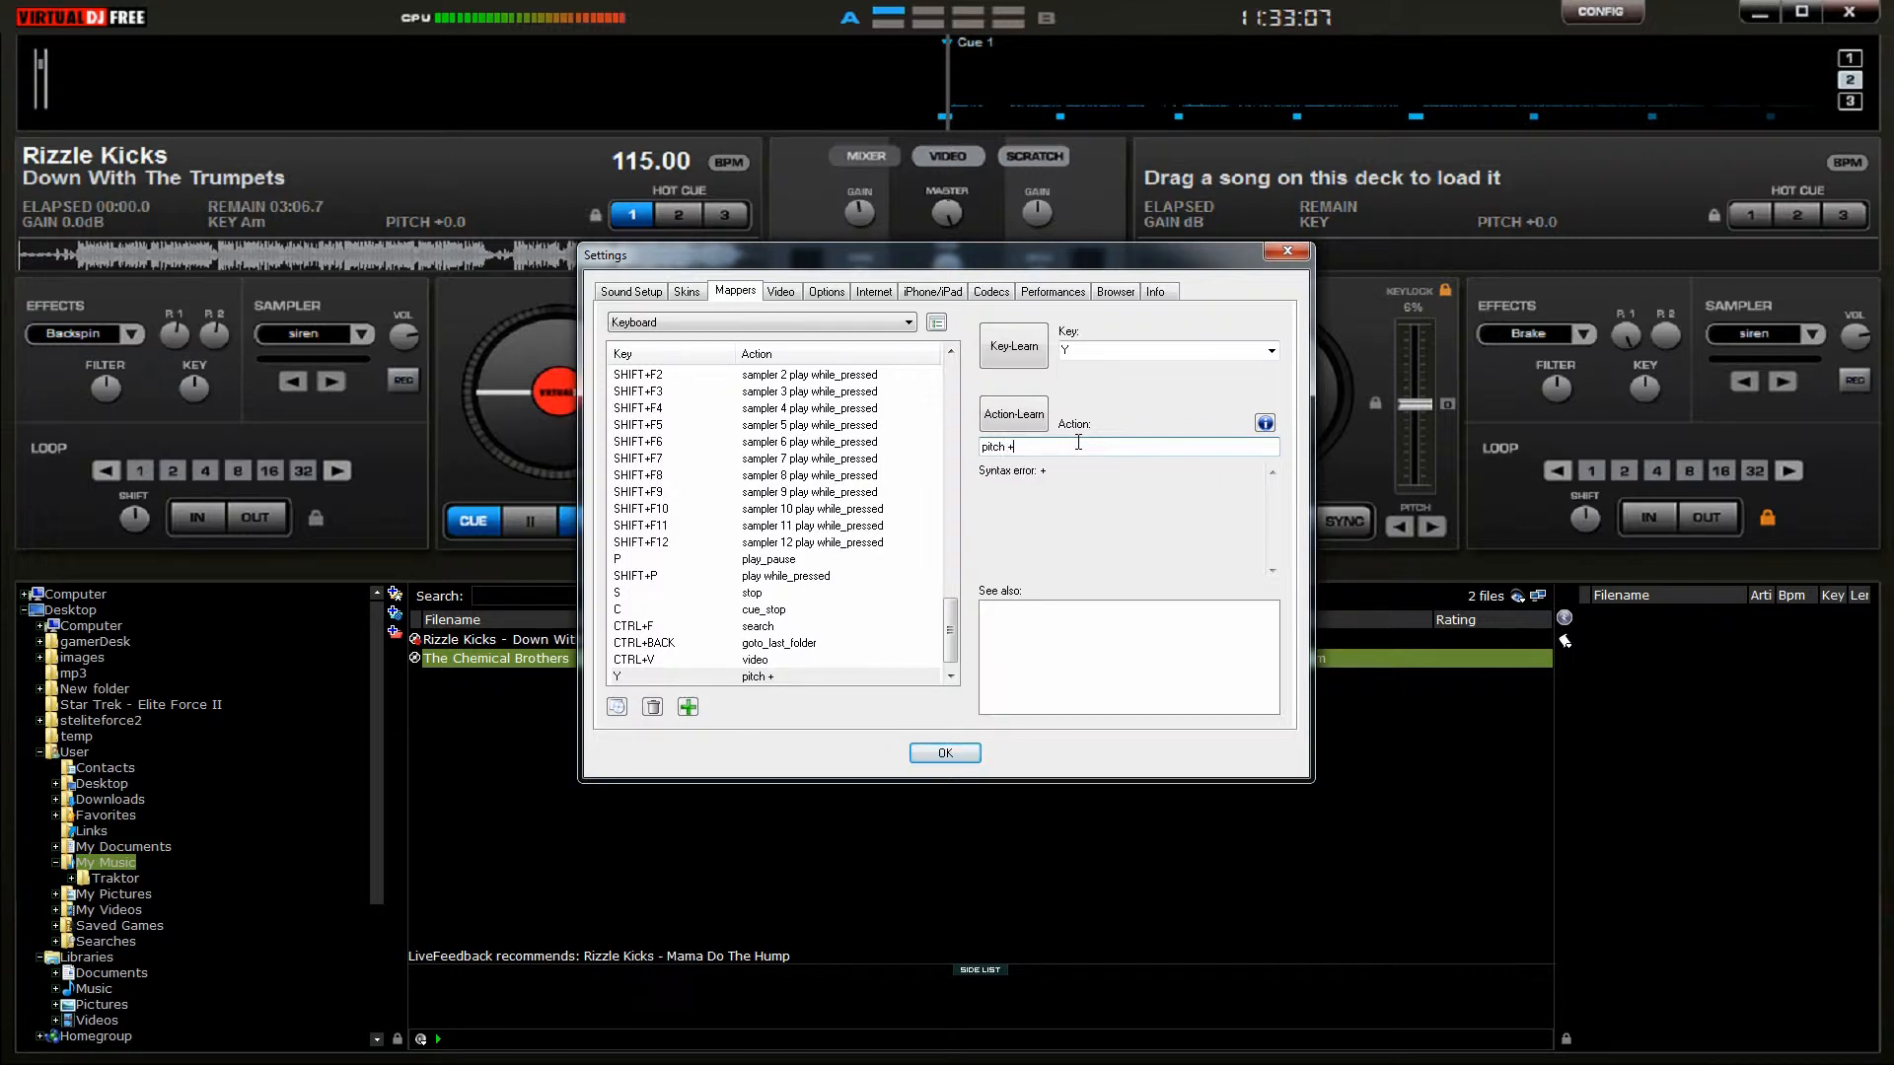
pyautogui.write('0.01')
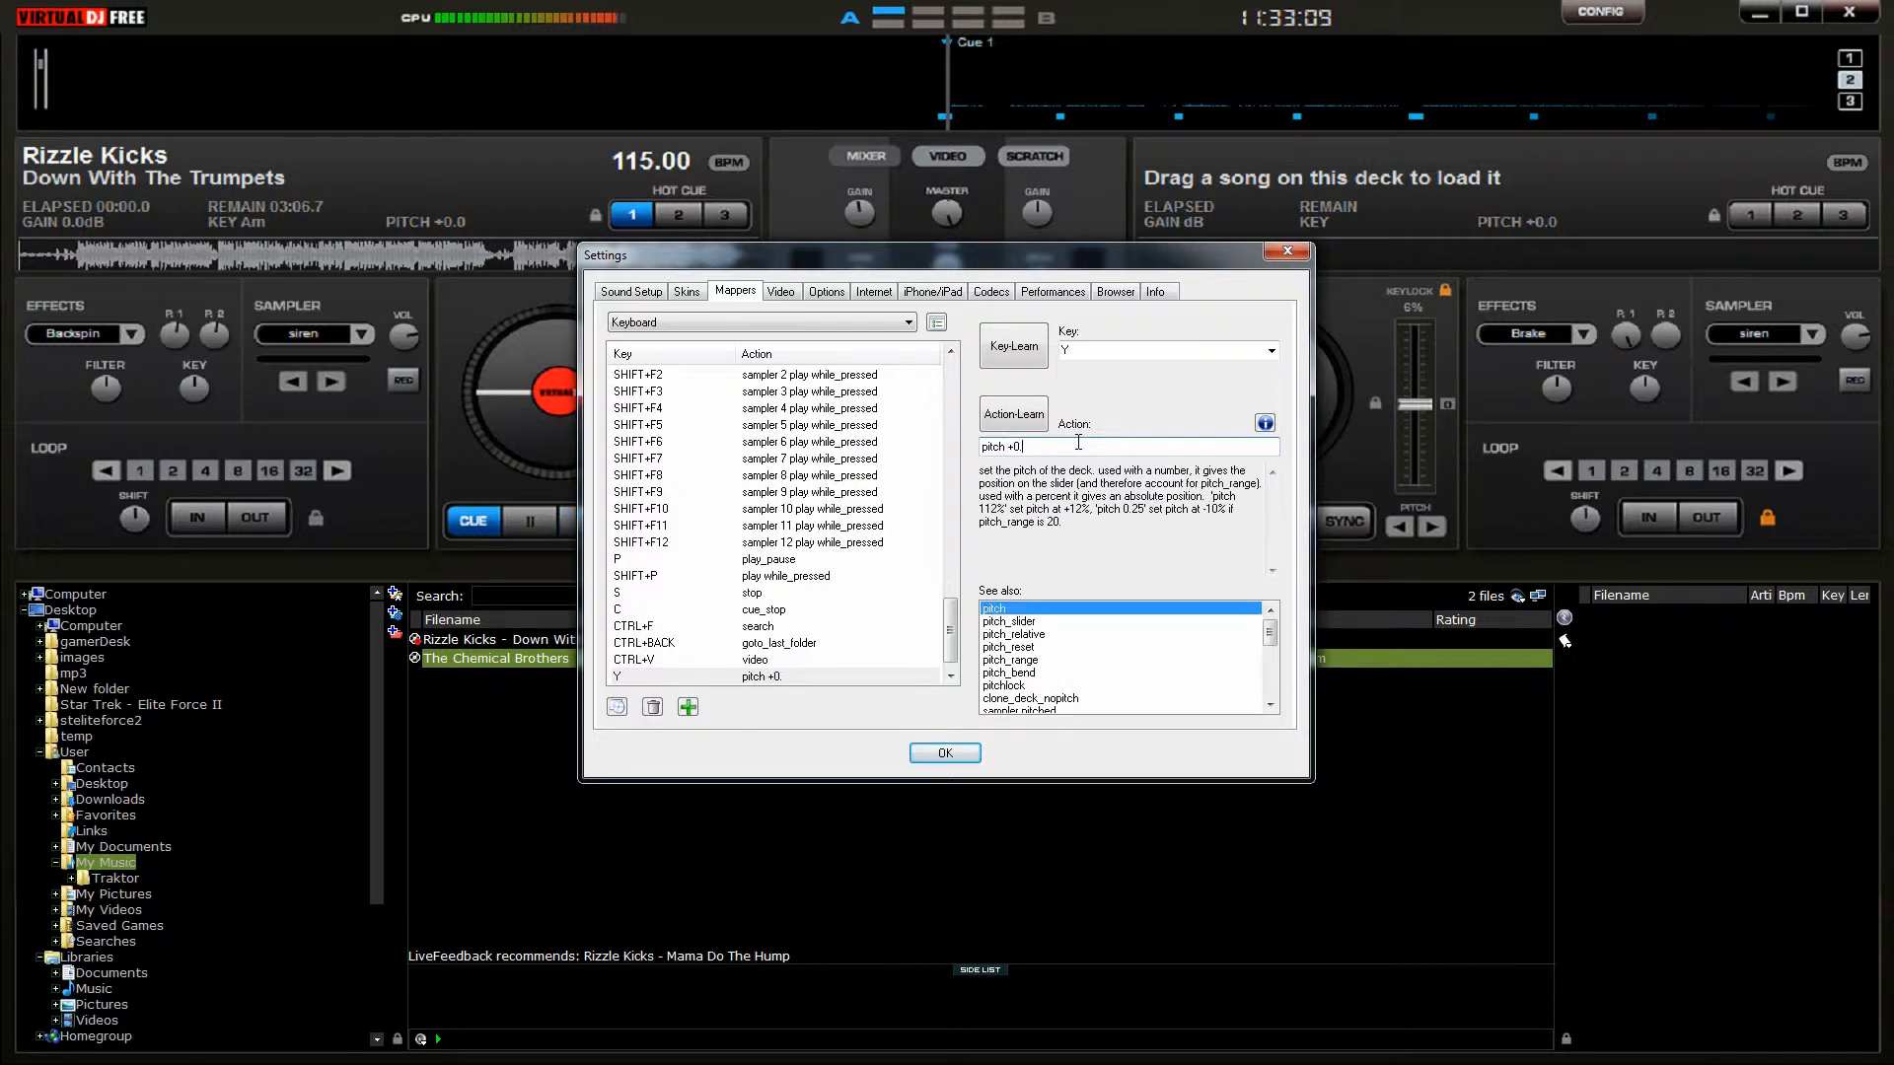
pyautogui.click(950, 753)
# Play the left deck's track and test the Y mapping by raising the pitch in small increments to about +2.1
pyautogui.click(593, 521)
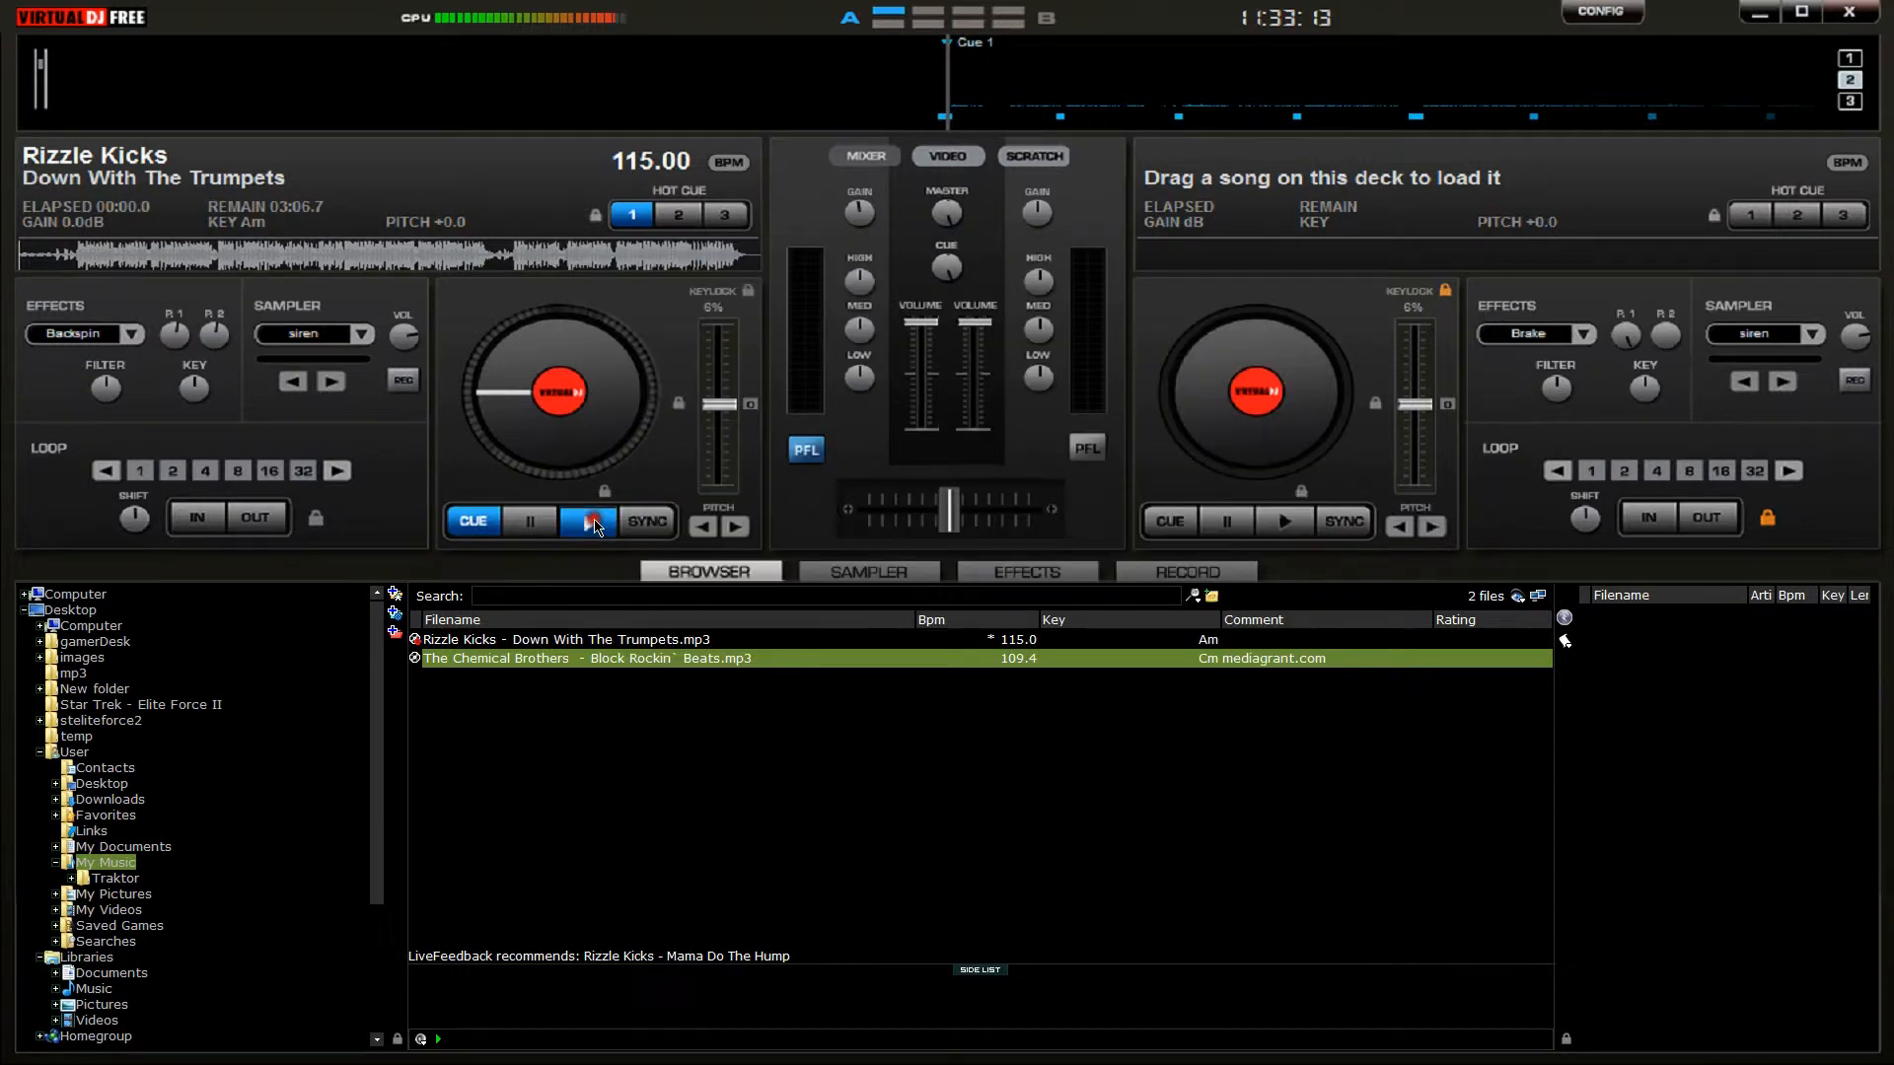
pyautogui.press('y')
pyautogui.press('y')
pyautogui.press('y')
pyautogui.press('y')
pyautogui.press('y')
pyautogui.press('y')
pyautogui.press('y')
pyautogui.press('y')
pyautogui.press('y')
pyautogui.press('y')
pyautogui.press('y')
pyautogui.press('y')
pyautogui.press('y')
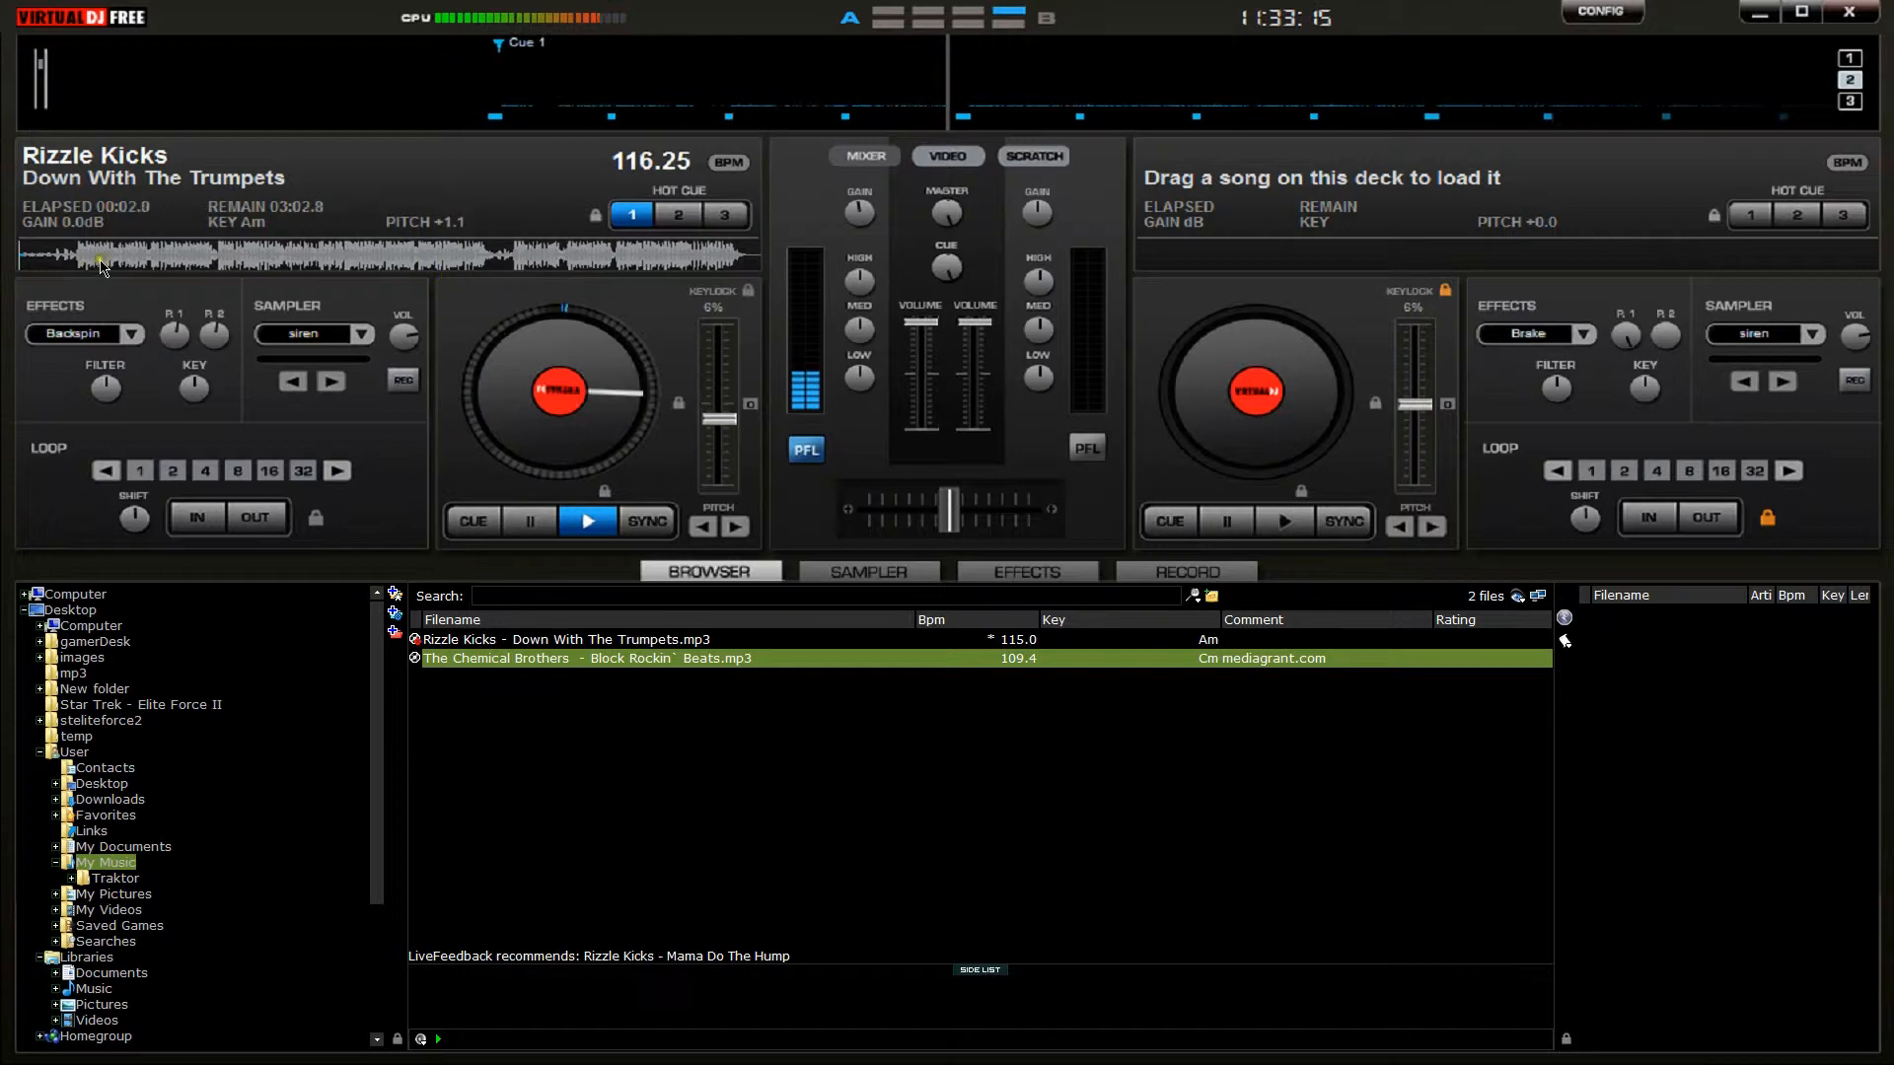
pyautogui.press('y')
pyautogui.press('y')
pyautogui.press('y')
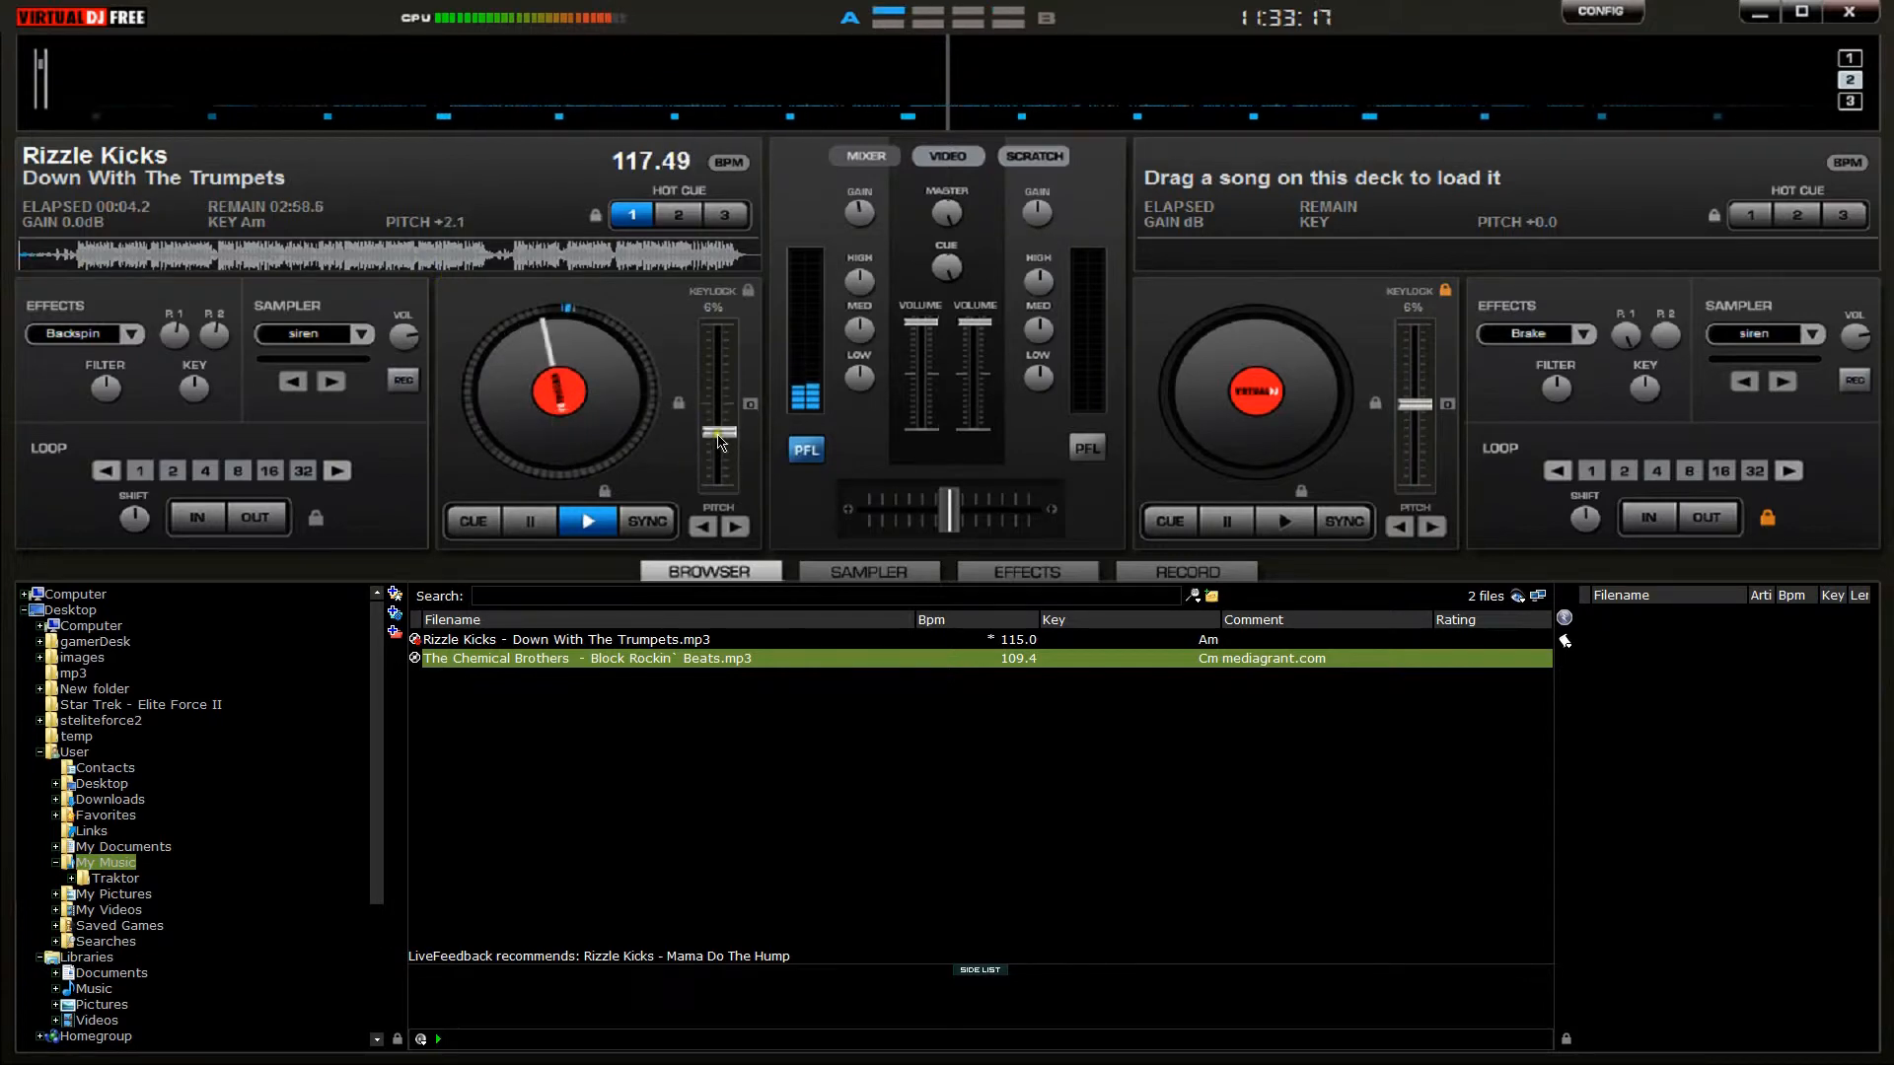
# Lower the left deck's pitch to about -0.3 and return the track to its cue point
pyautogui.moveTo(719, 432)
pyautogui.mouseDown()
pyautogui.moveTo(721, 463)
pyautogui.moveTo(721, 397)
pyautogui.mouseUp()
pyautogui.click(473, 524)
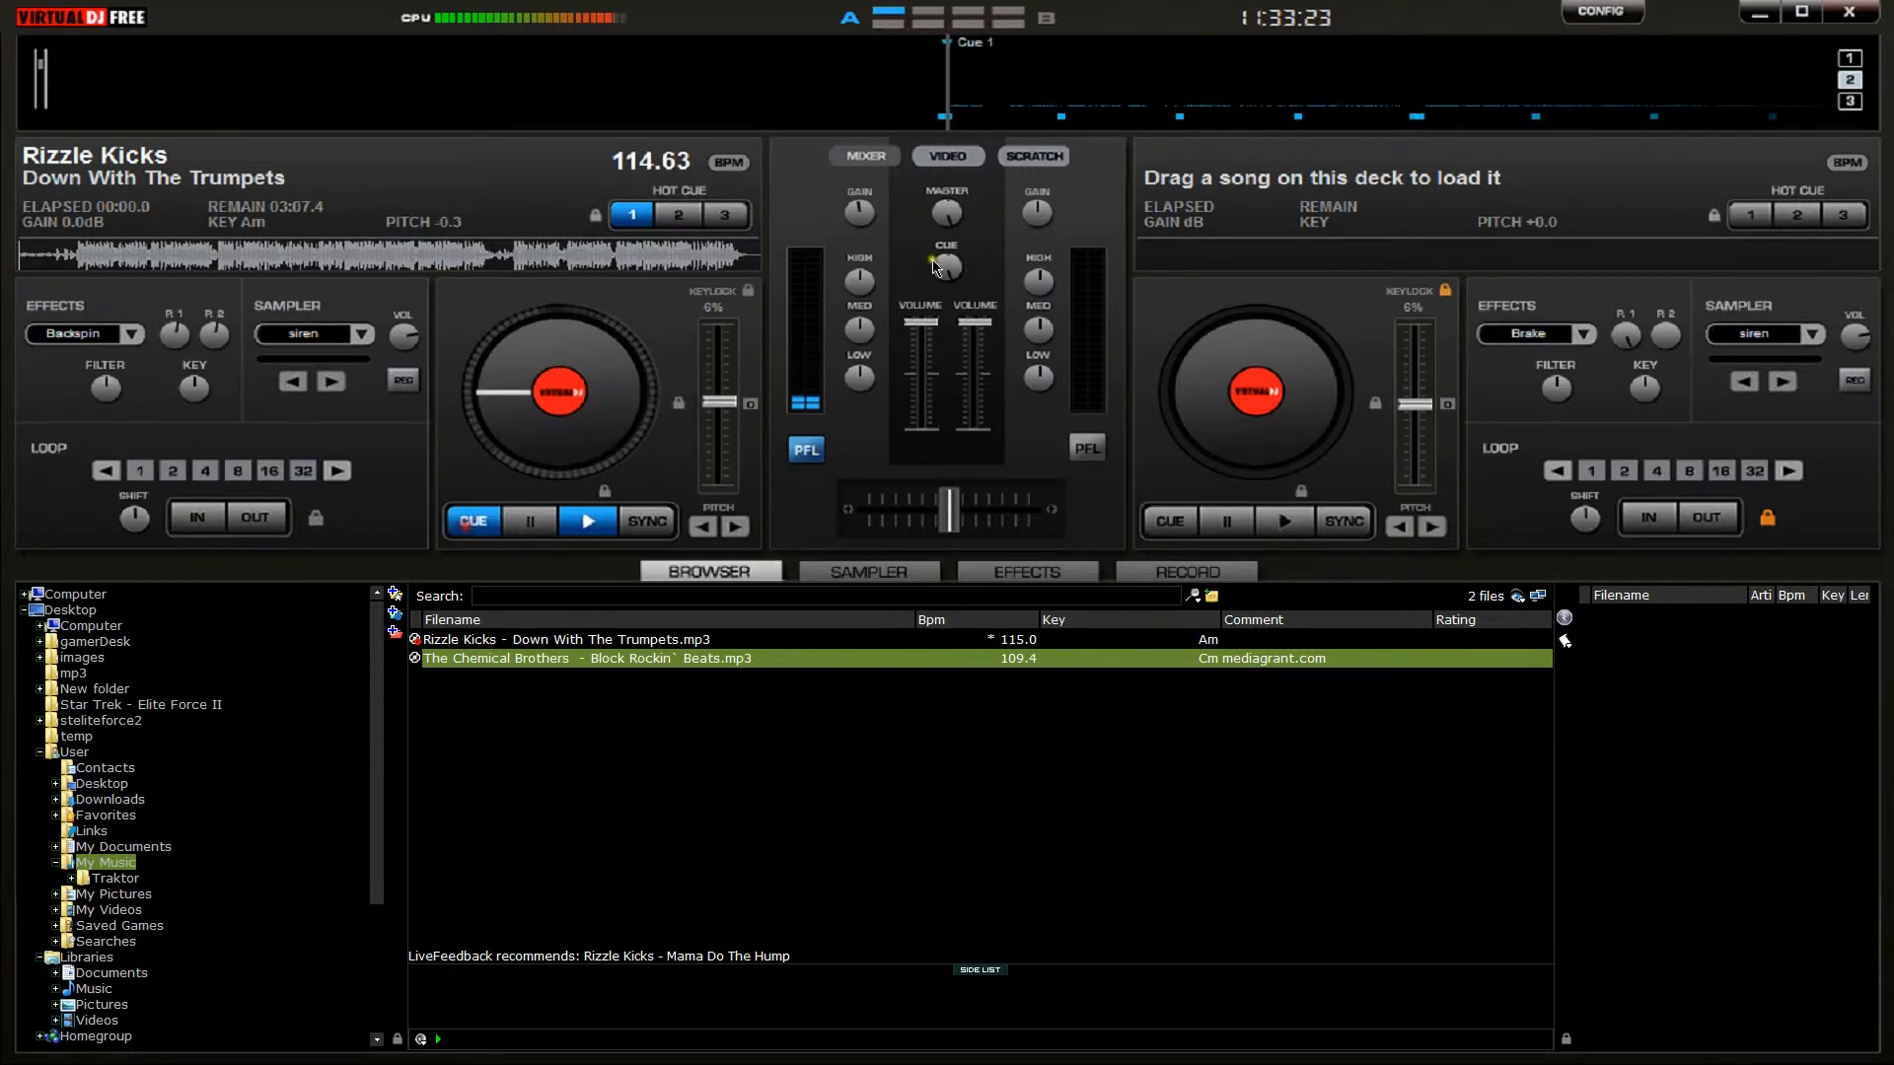
# Change the Y key mapping's action to pitch -0.01 and accept the settings
pyautogui.click(1603, 12)
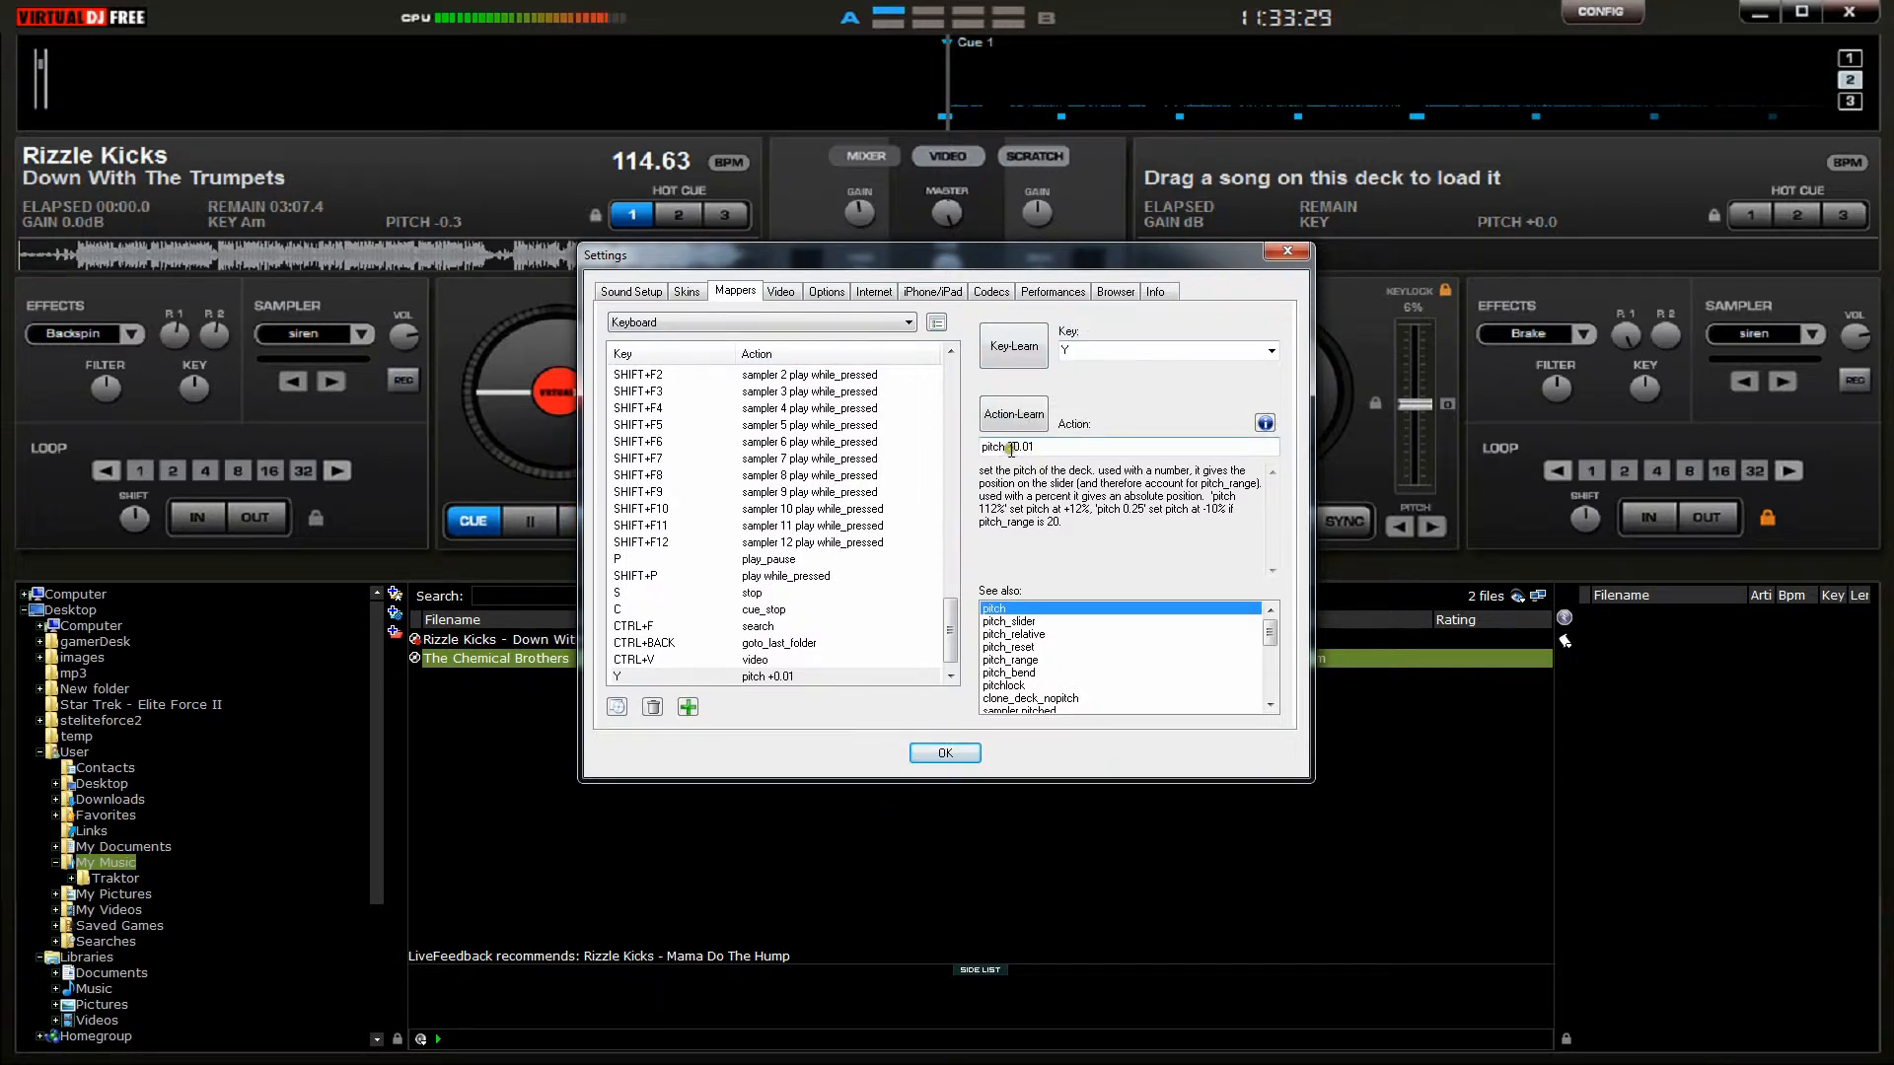
pyautogui.moveTo(705, 259); pyautogui.dragTo(902, 403)
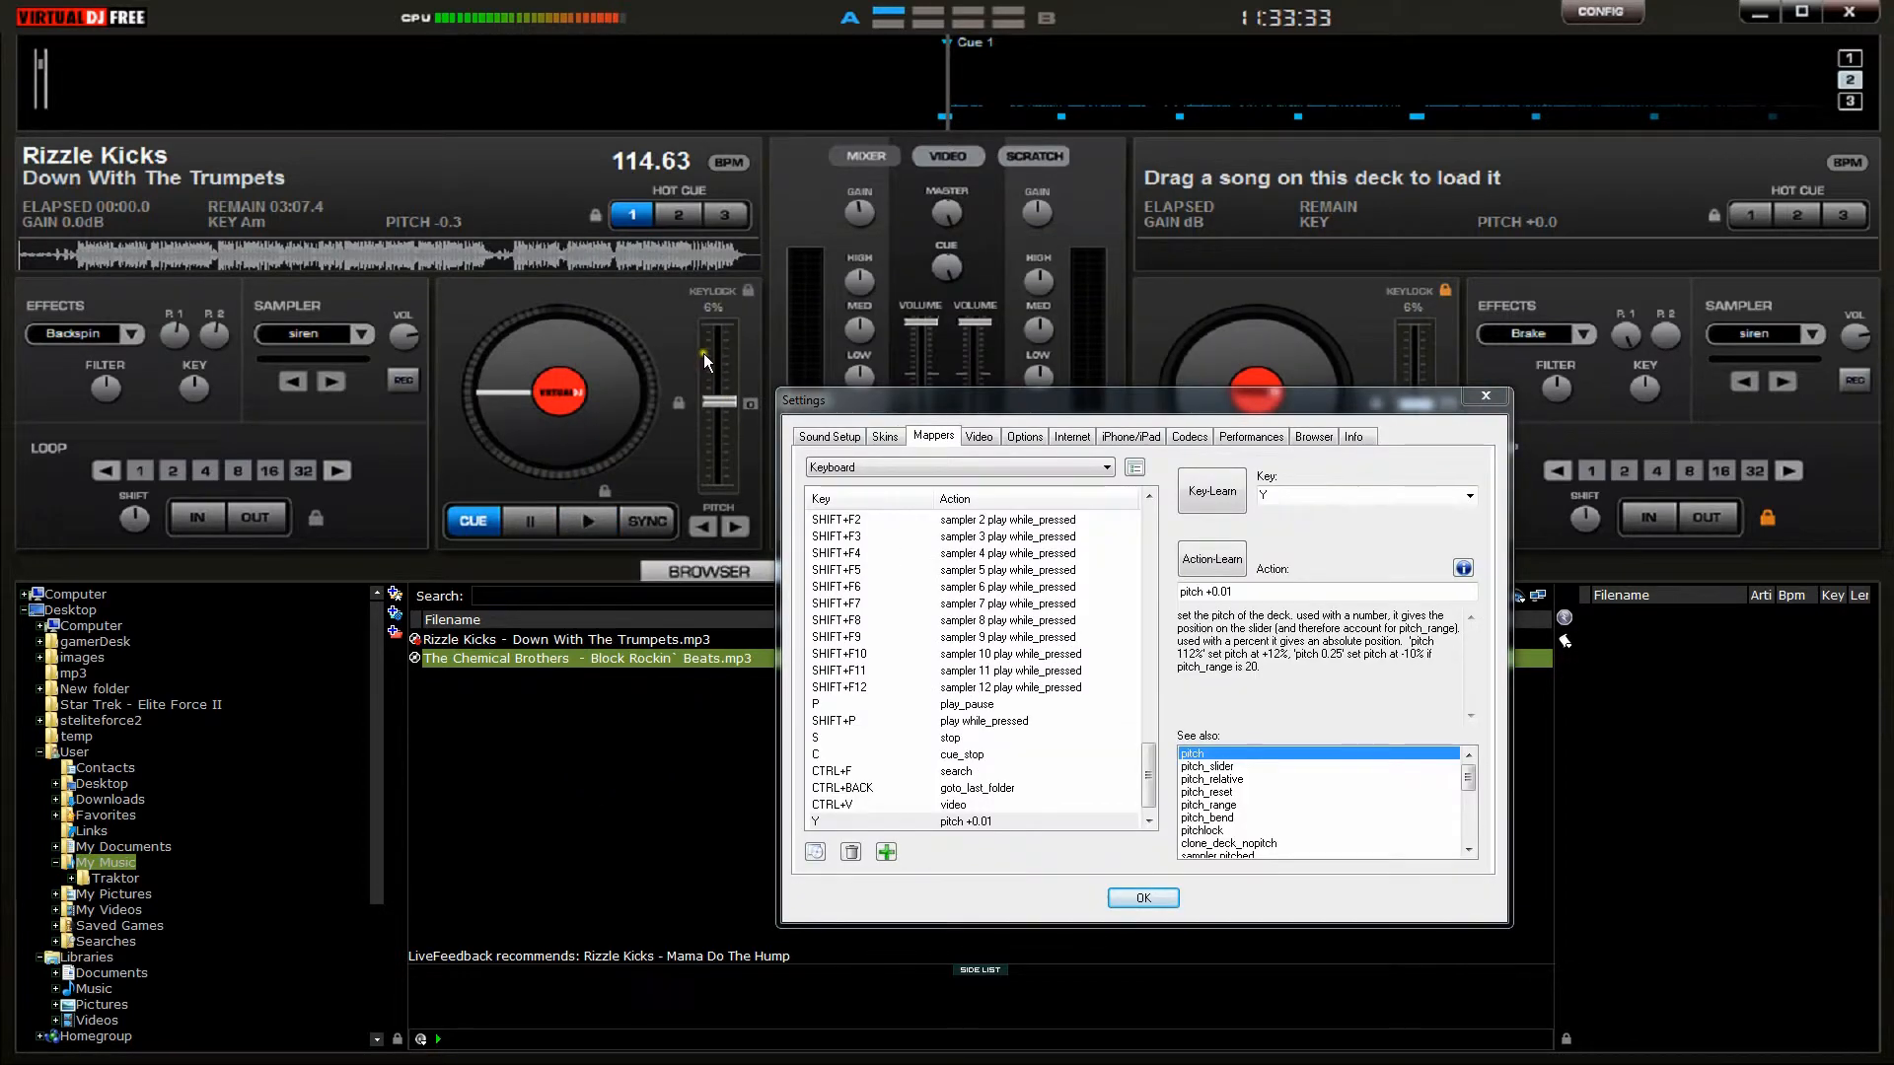
pyautogui.click(1212, 593)
pyautogui.press('BackSpace')
pyautogui.write('-')
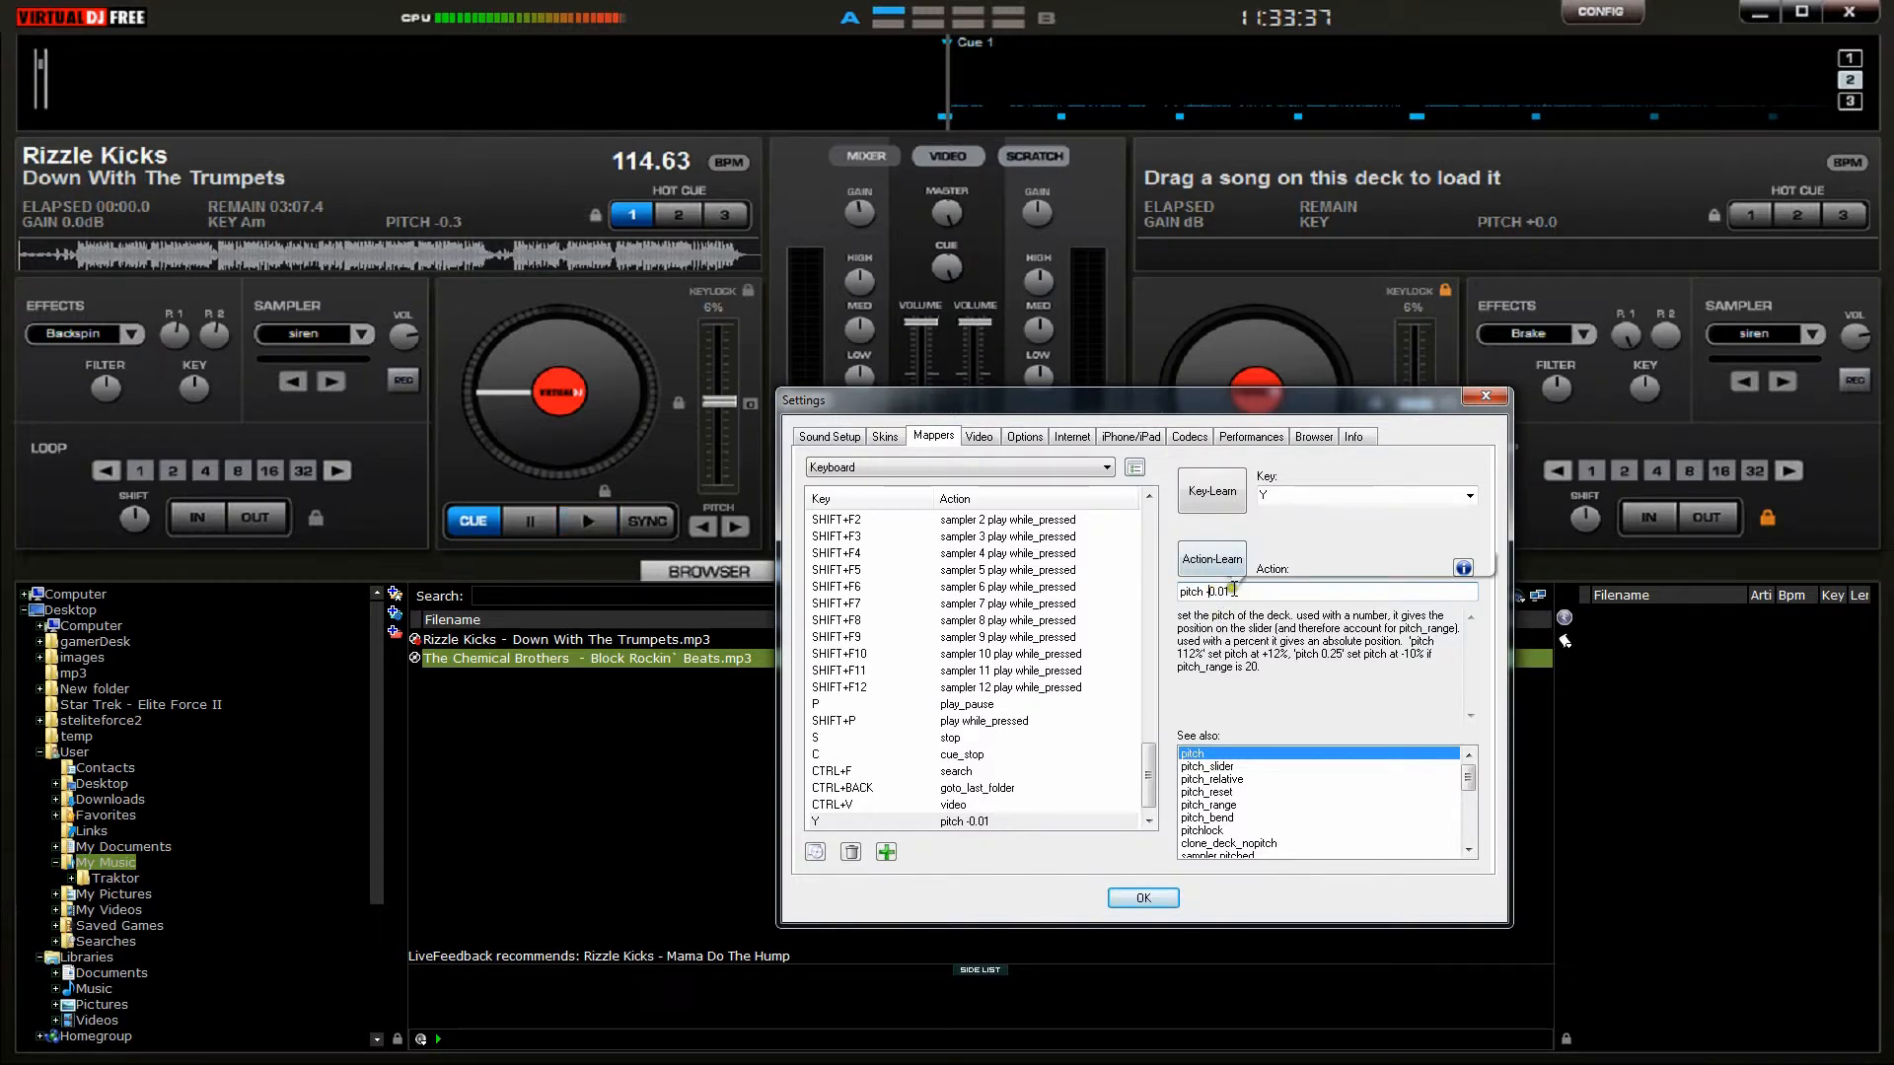
pyautogui.click(1230, 591)
pyautogui.click(1143, 898)
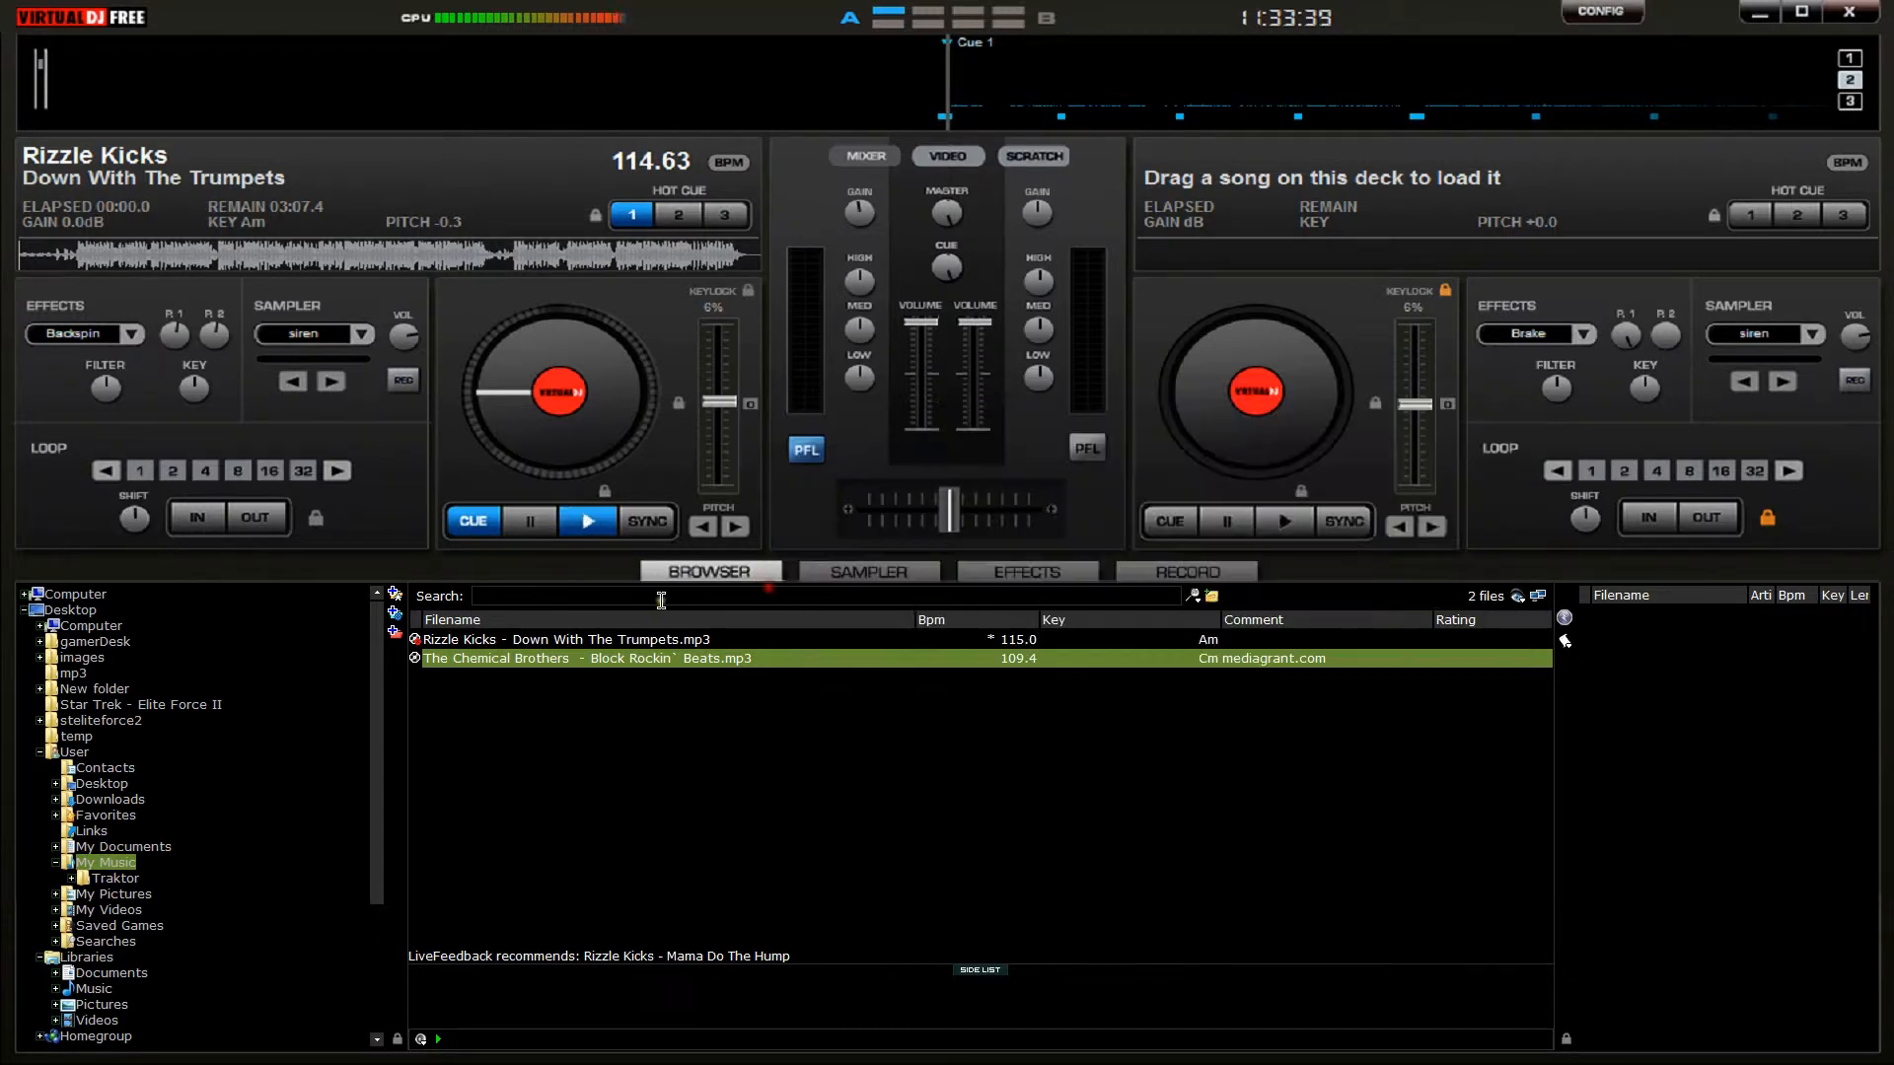
# Test the Y mapping on the playing left-deck track by lowering the pitch in small increments to about -2.6
pyautogui.press('y')
pyautogui.press('y')
pyautogui.press('y')
pyautogui.press('y')
pyautogui.press('y')
pyautogui.press('y')
pyautogui.press('y')
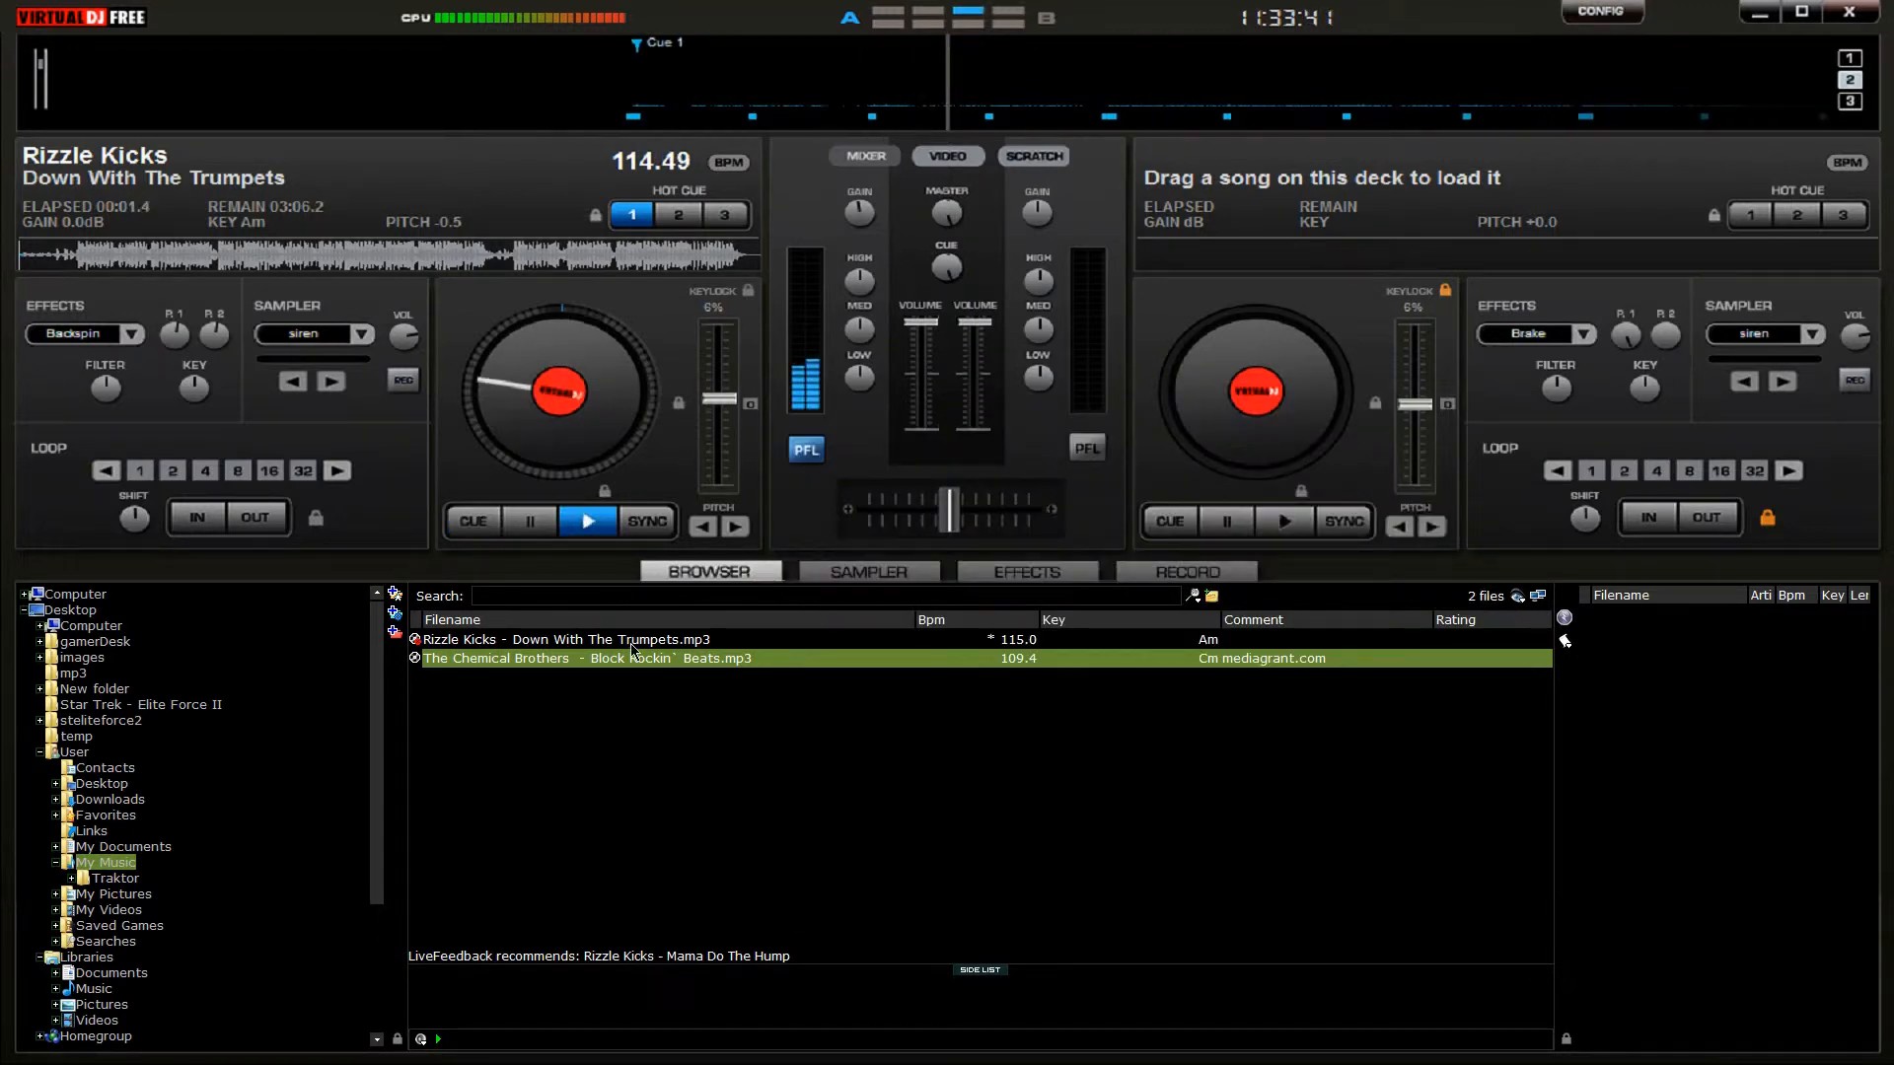
pyautogui.press('y')
pyautogui.press('y')
pyautogui.press('y')
pyautogui.press('y')
pyautogui.press('y')
pyautogui.press('y')
pyautogui.press('y')
pyautogui.press('y')
pyautogui.press('y')
pyautogui.press('y')
pyautogui.press('y')
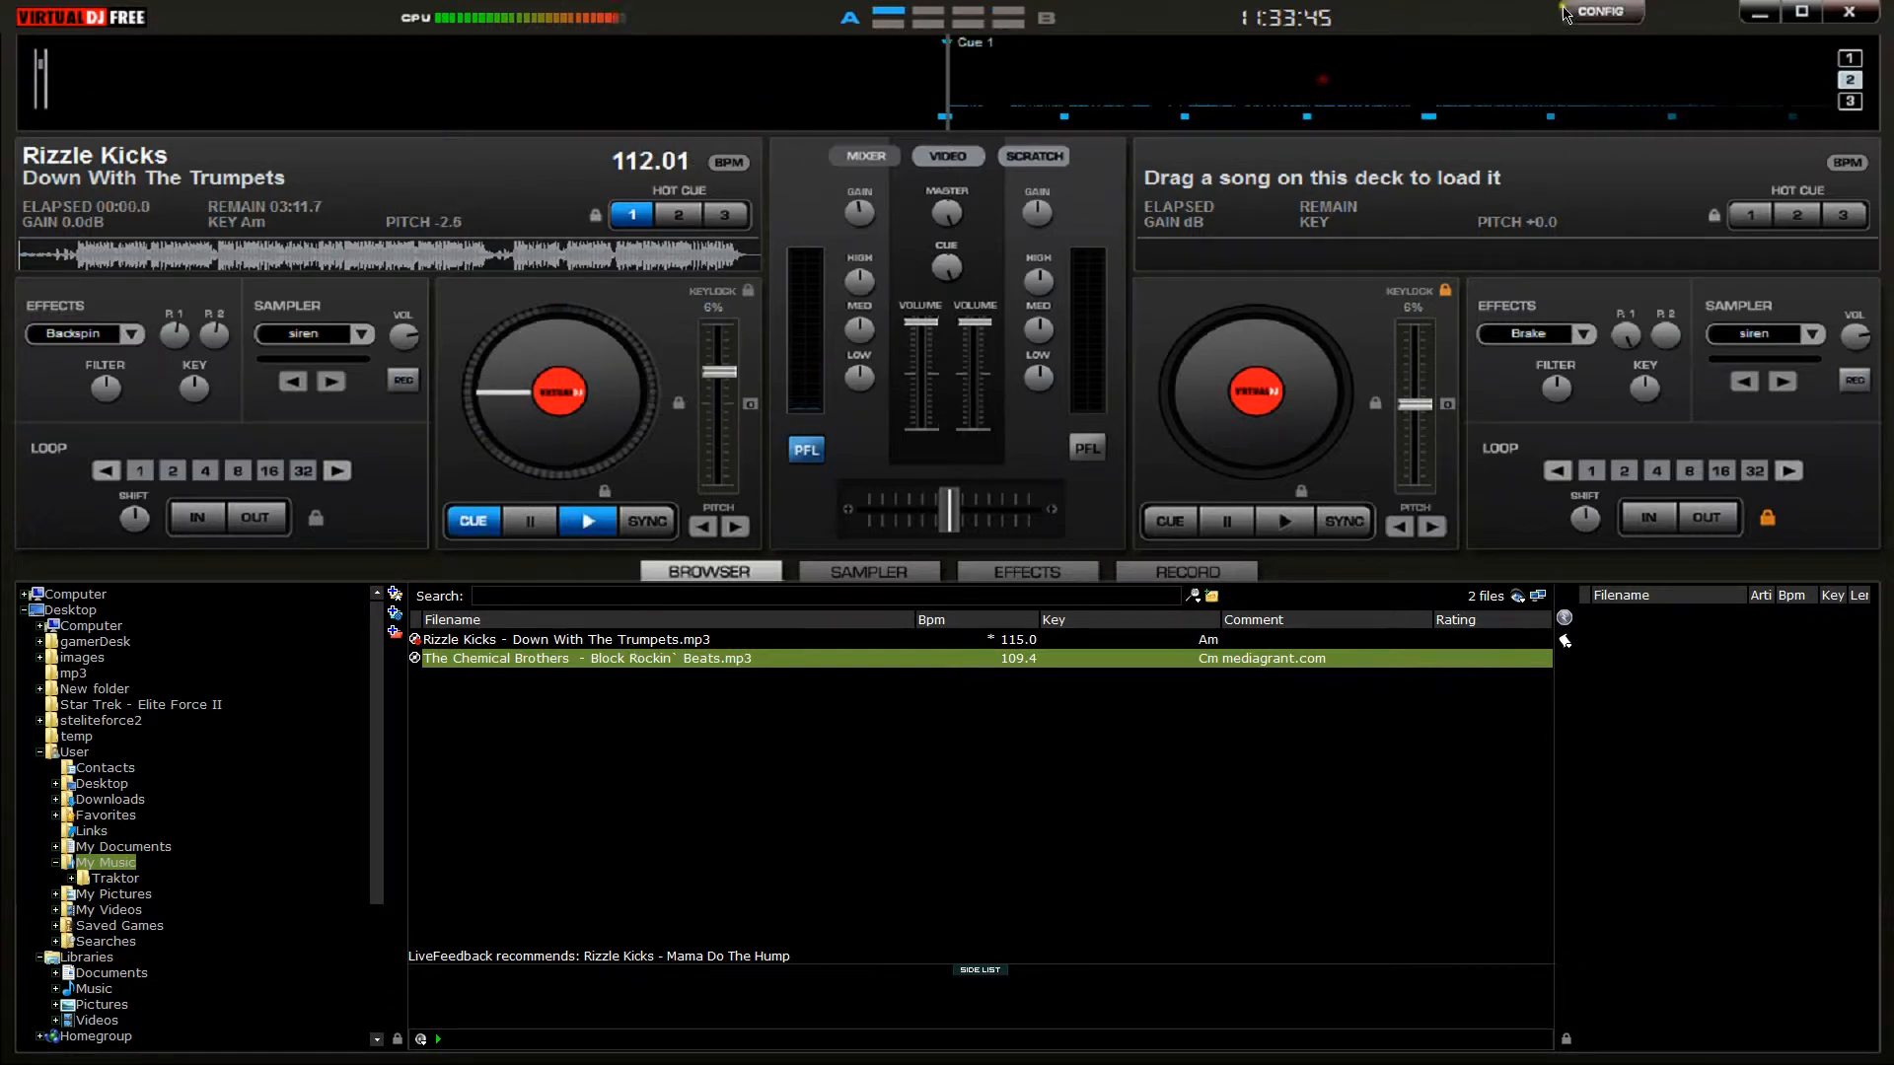
# Delete the Y key mapping, check the existing NUM- pitch mapping, and close the settings
pyautogui.click(1618, 10)
pyautogui.click(768, 677)
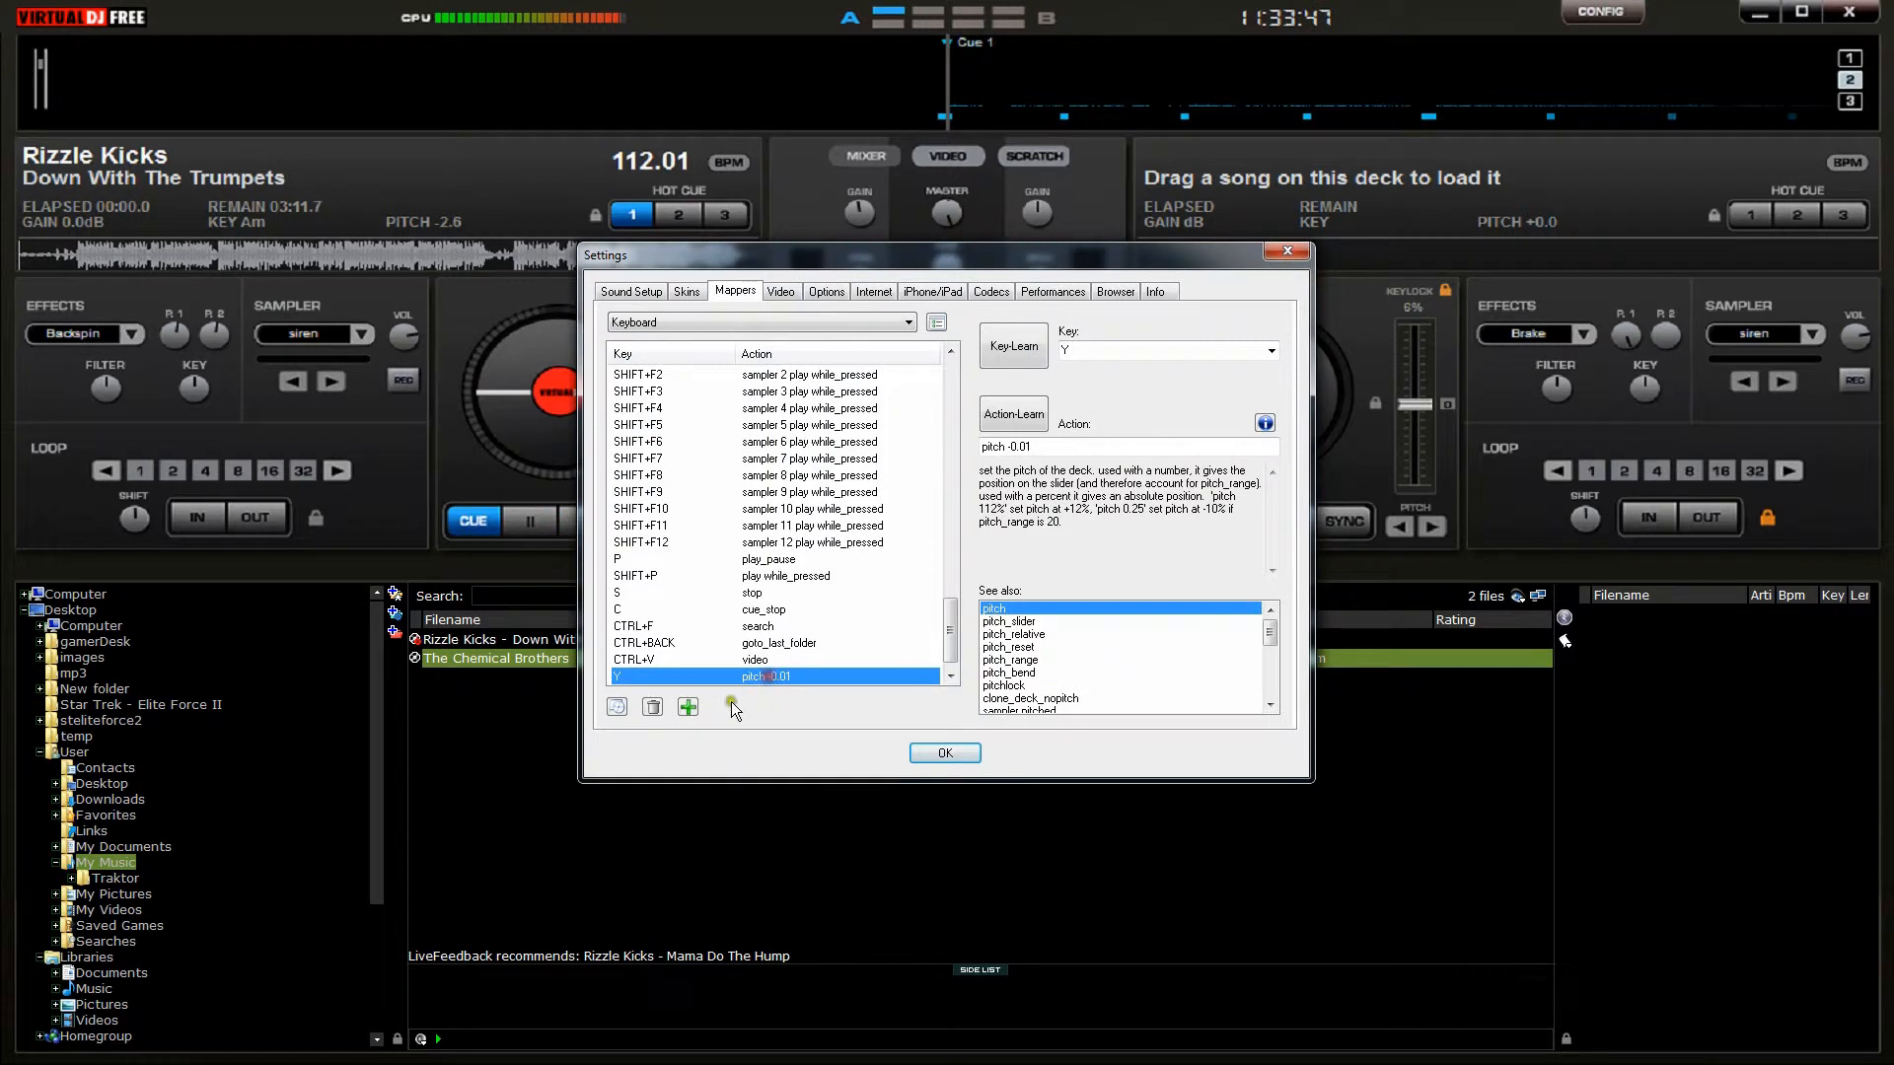
pyautogui.press('Delete')
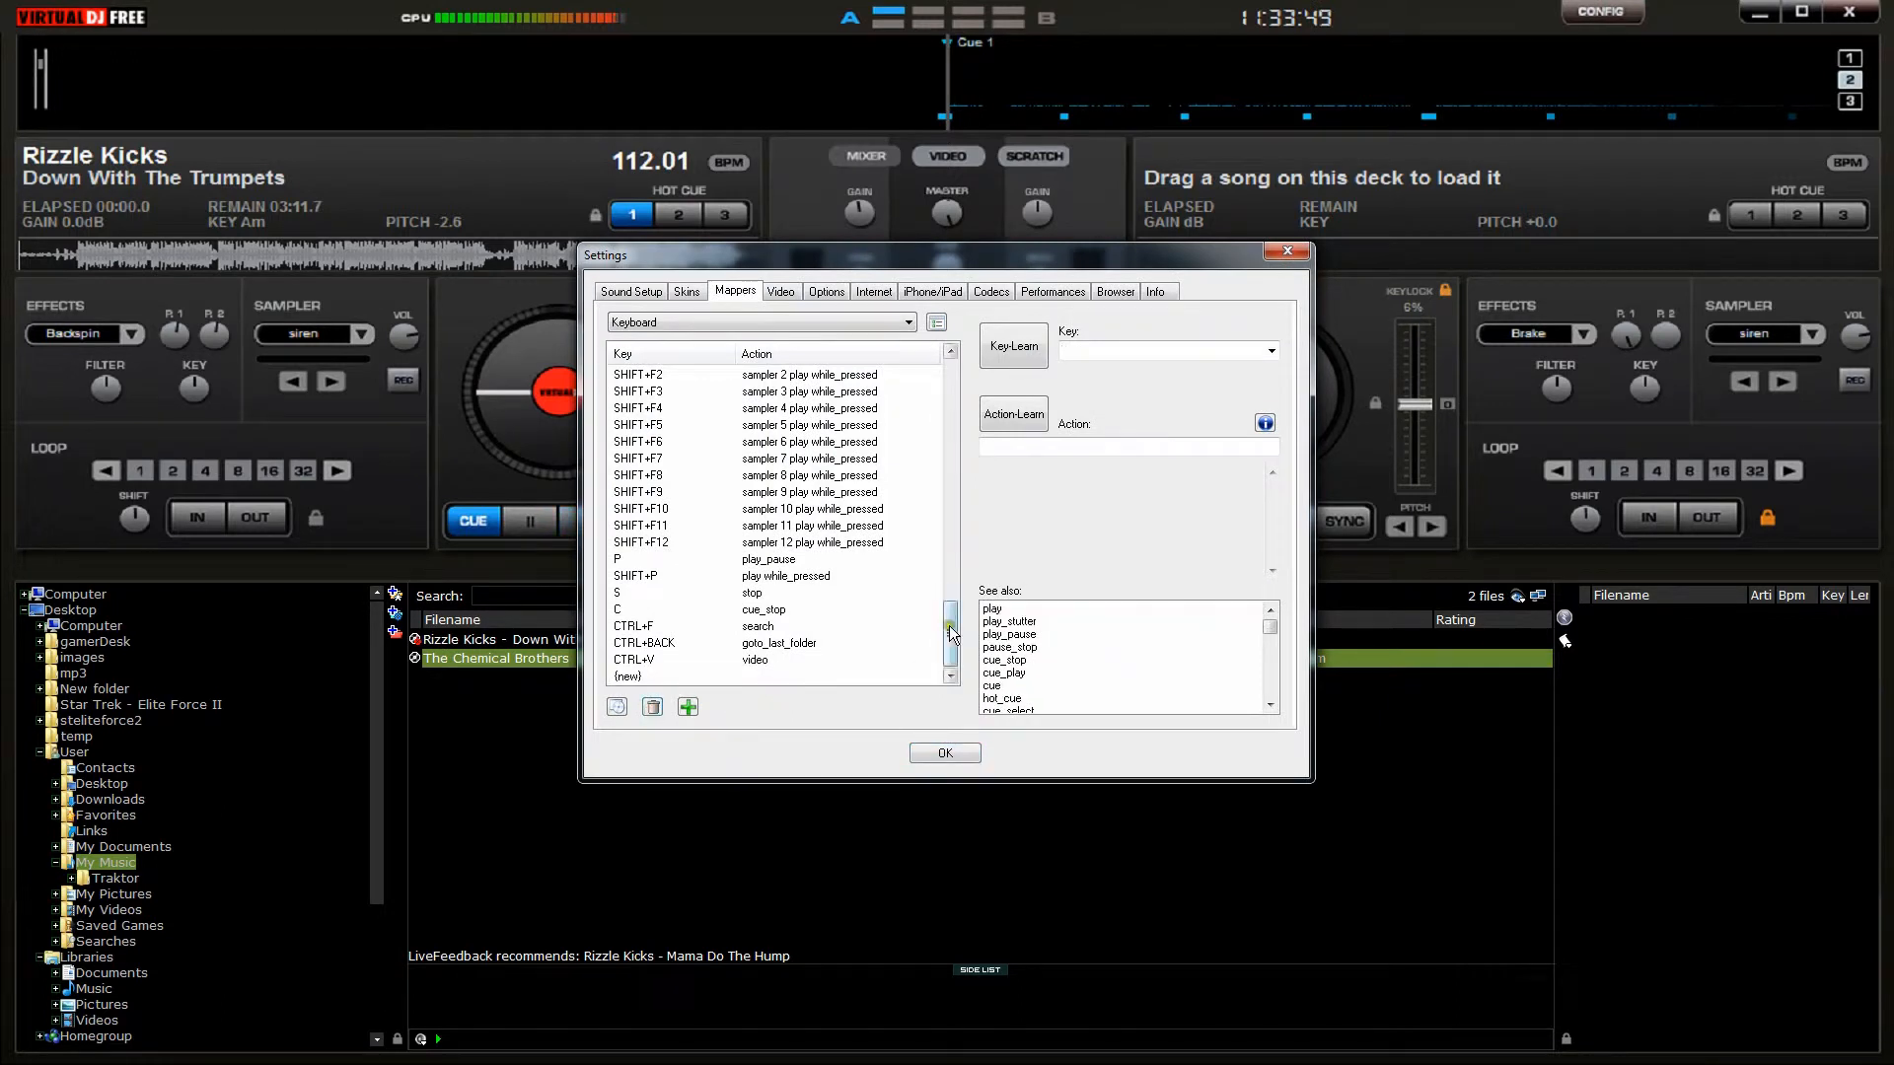
pyautogui.moveTo(953, 635); pyautogui.dragTo(951, 395)
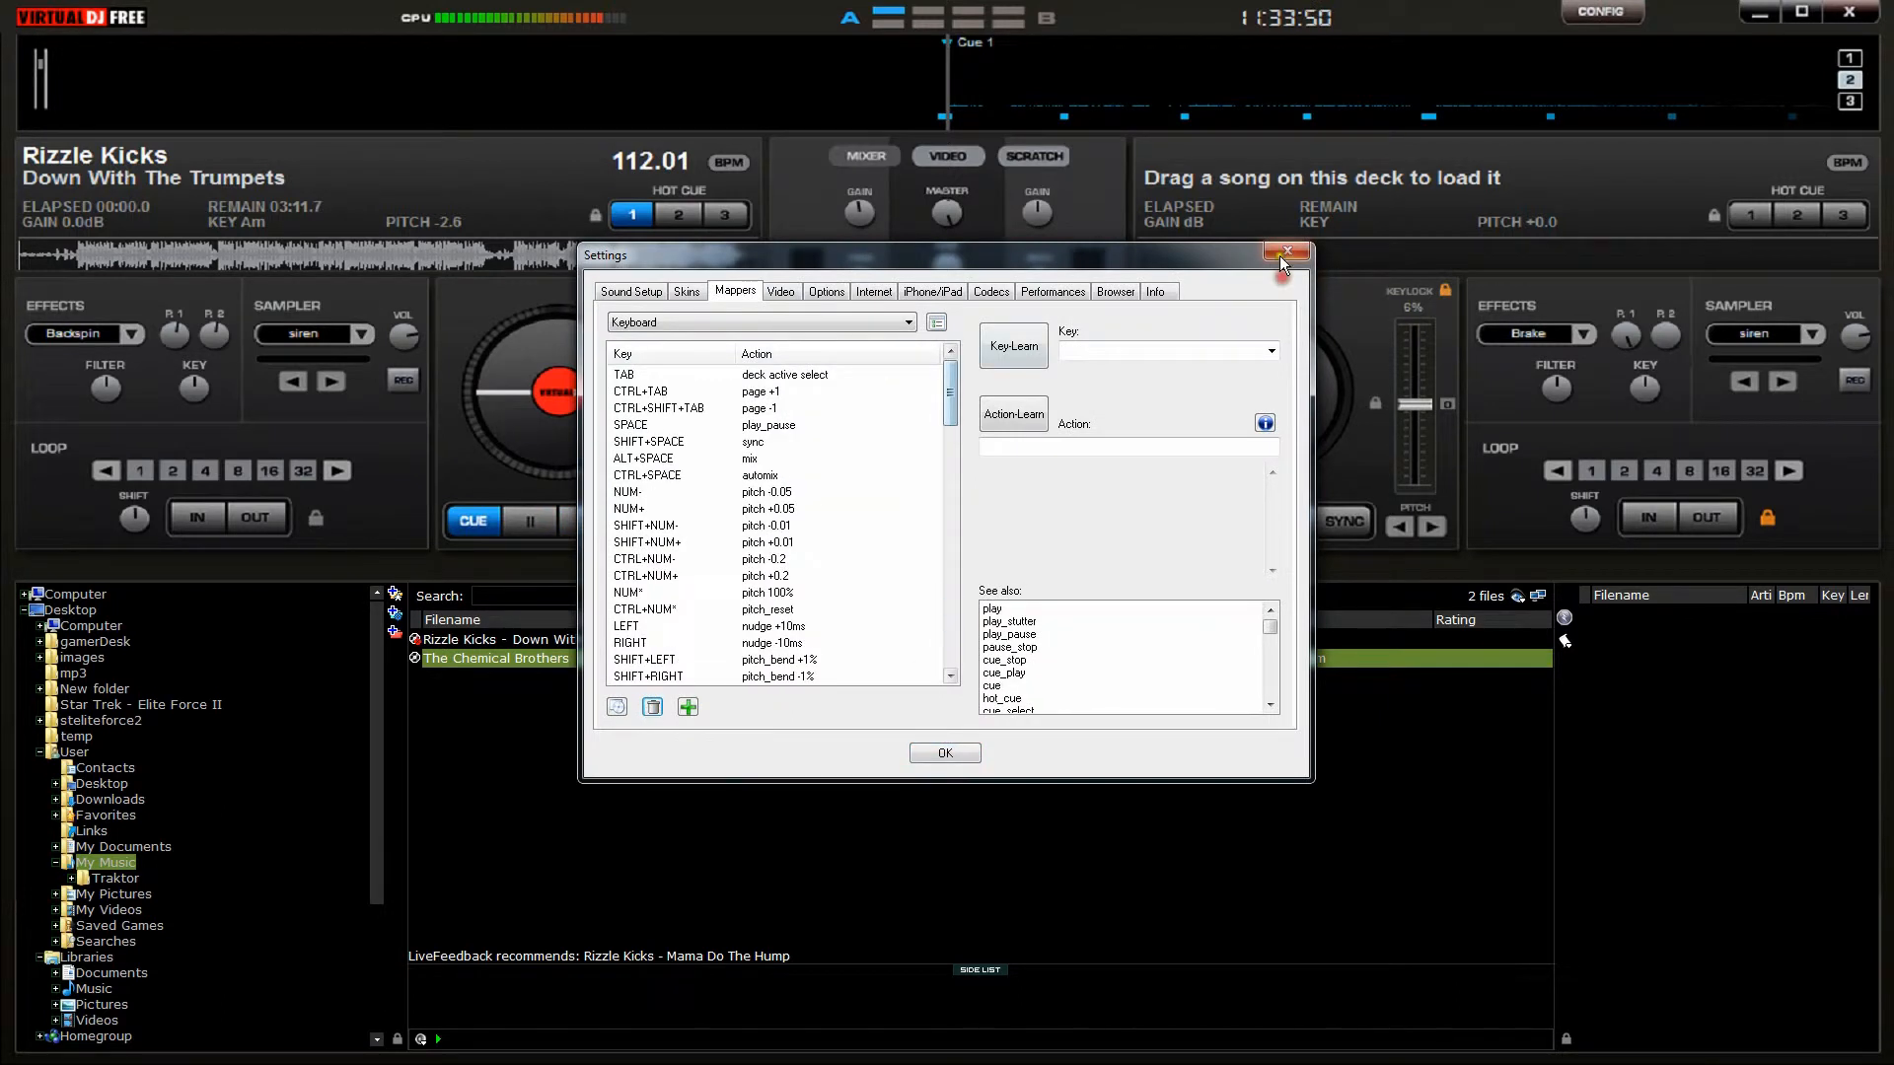
pyautogui.click(661, 489)
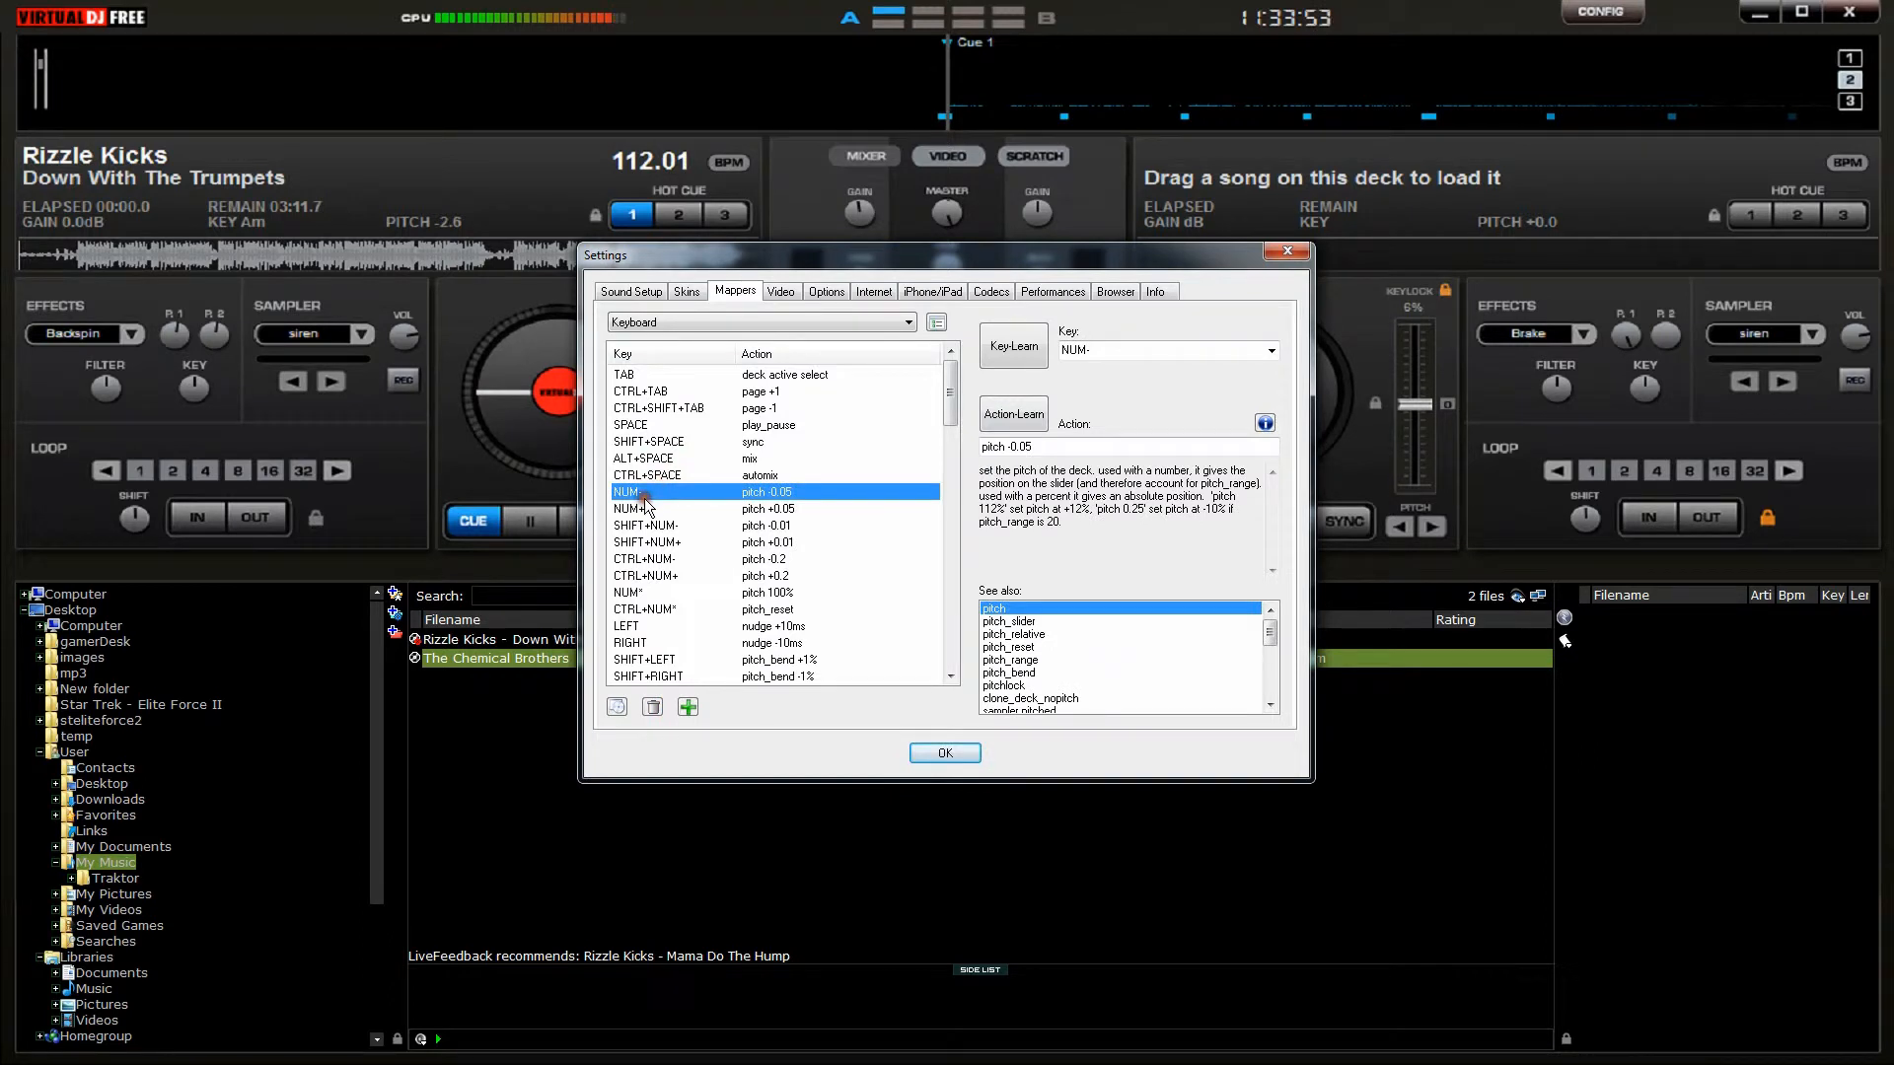
pyautogui.click(738, 495)
pyautogui.click(1278, 256)
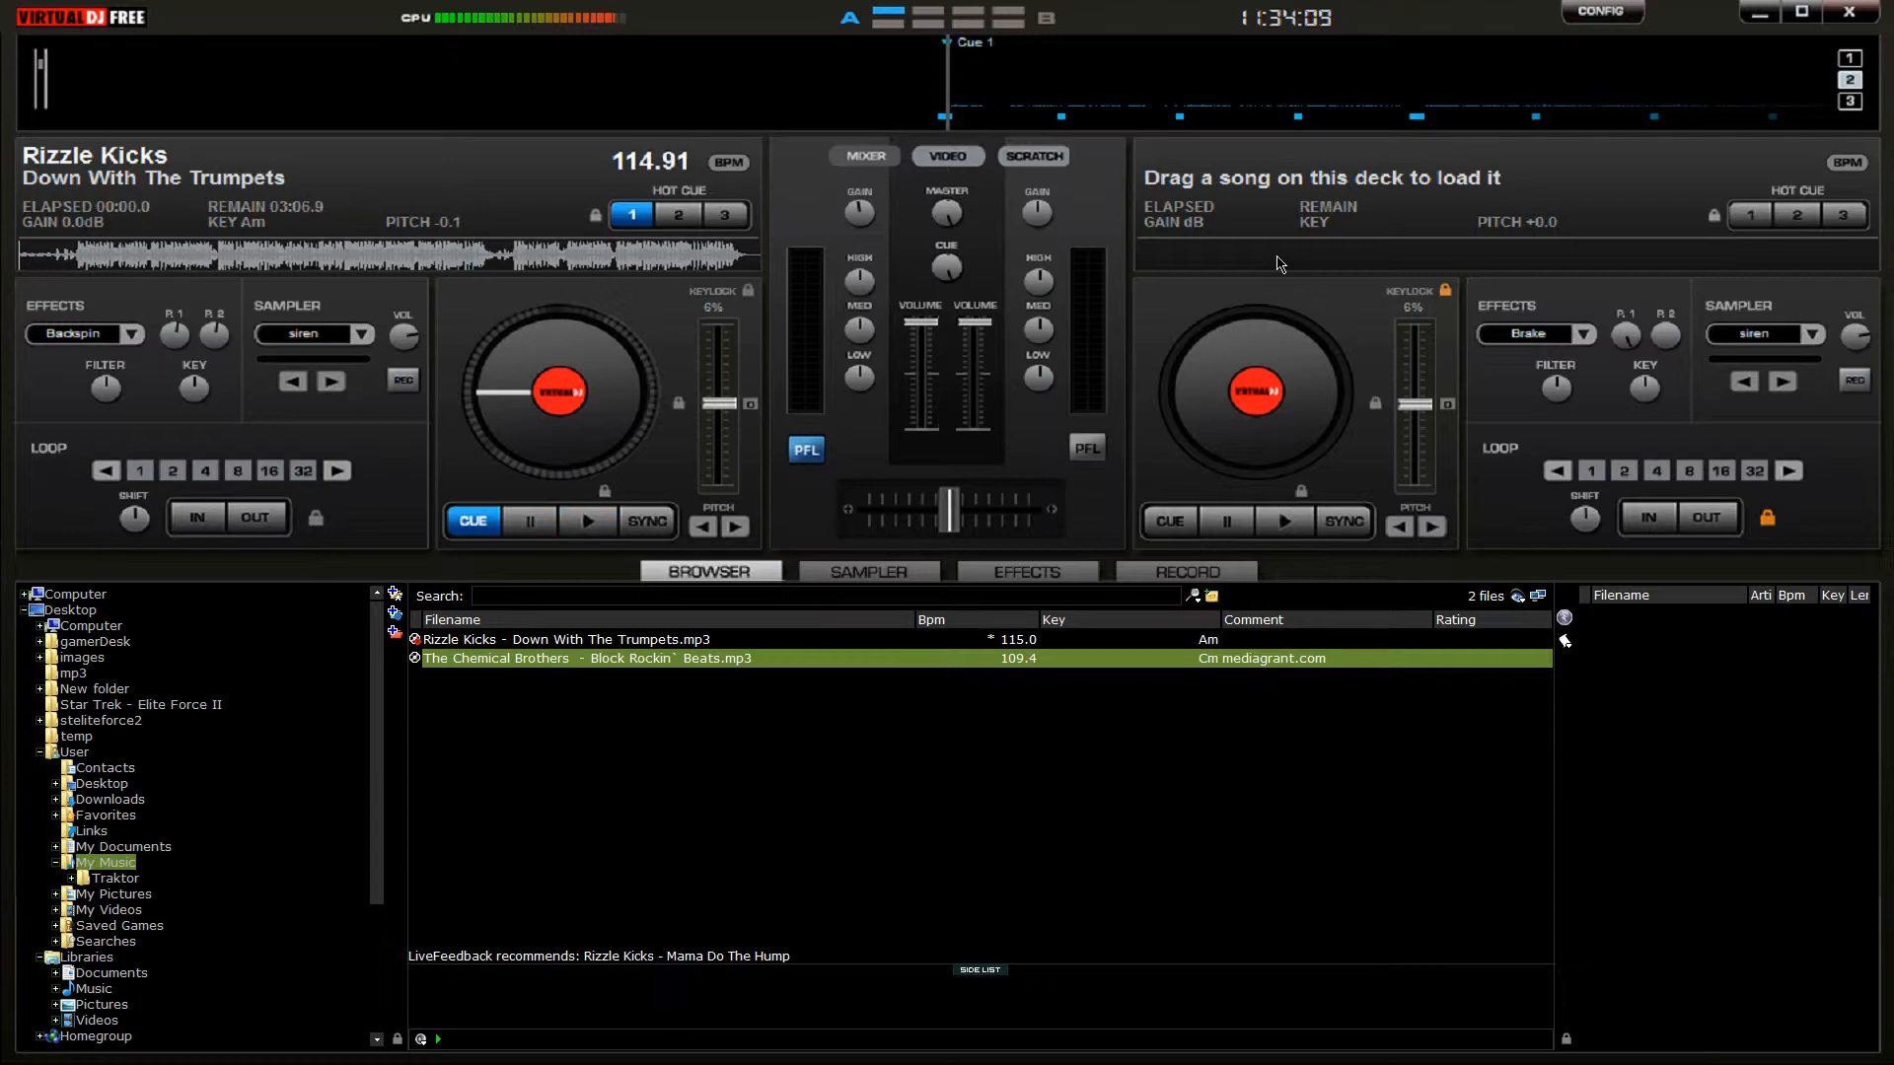
# Lower the left deck's pitch in fine steps to about -0.3 while watching the BPM readout
pyautogui.click(689, 164)
pyautogui.click(688, 163)
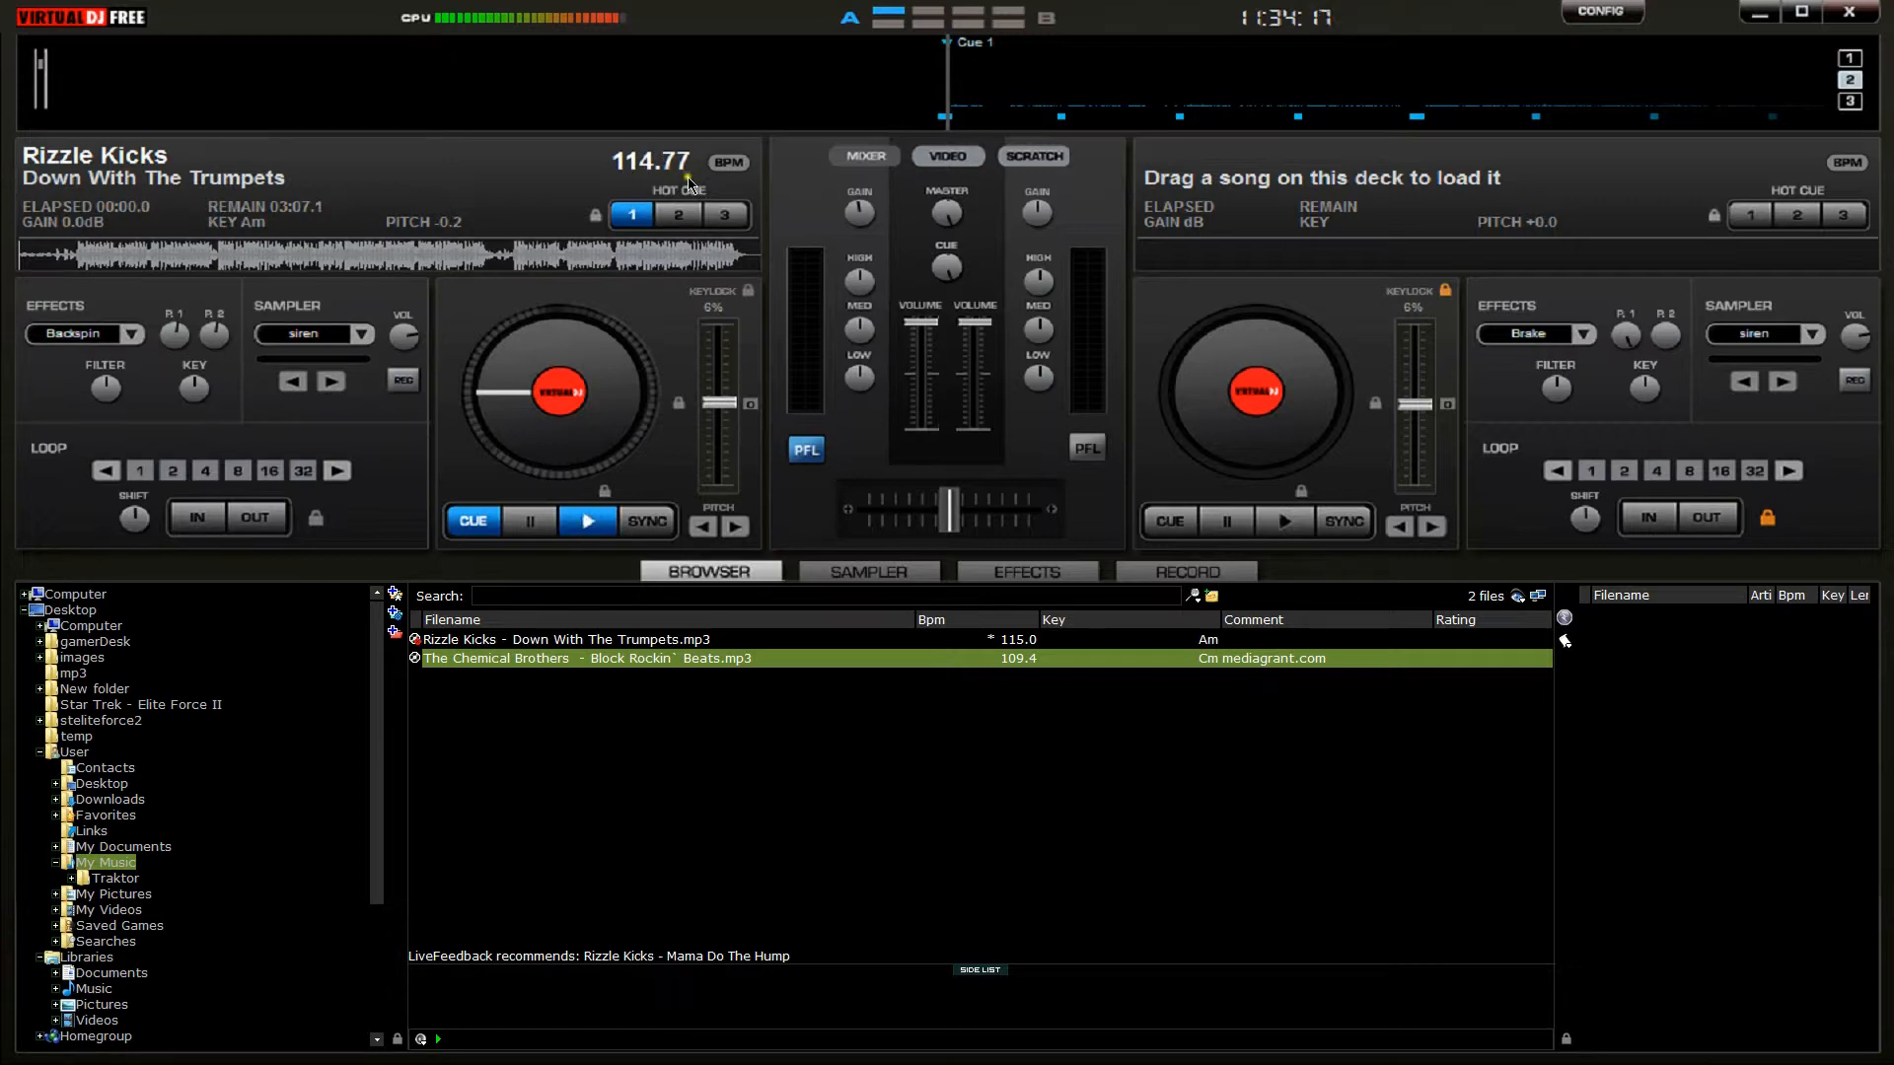
pyautogui.click(689, 180)
pyautogui.click(677, 170)
# Set the SHIFT+NUM+ keyboard mapping's action to pitch +0.005
pyautogui.click(1600, 11)
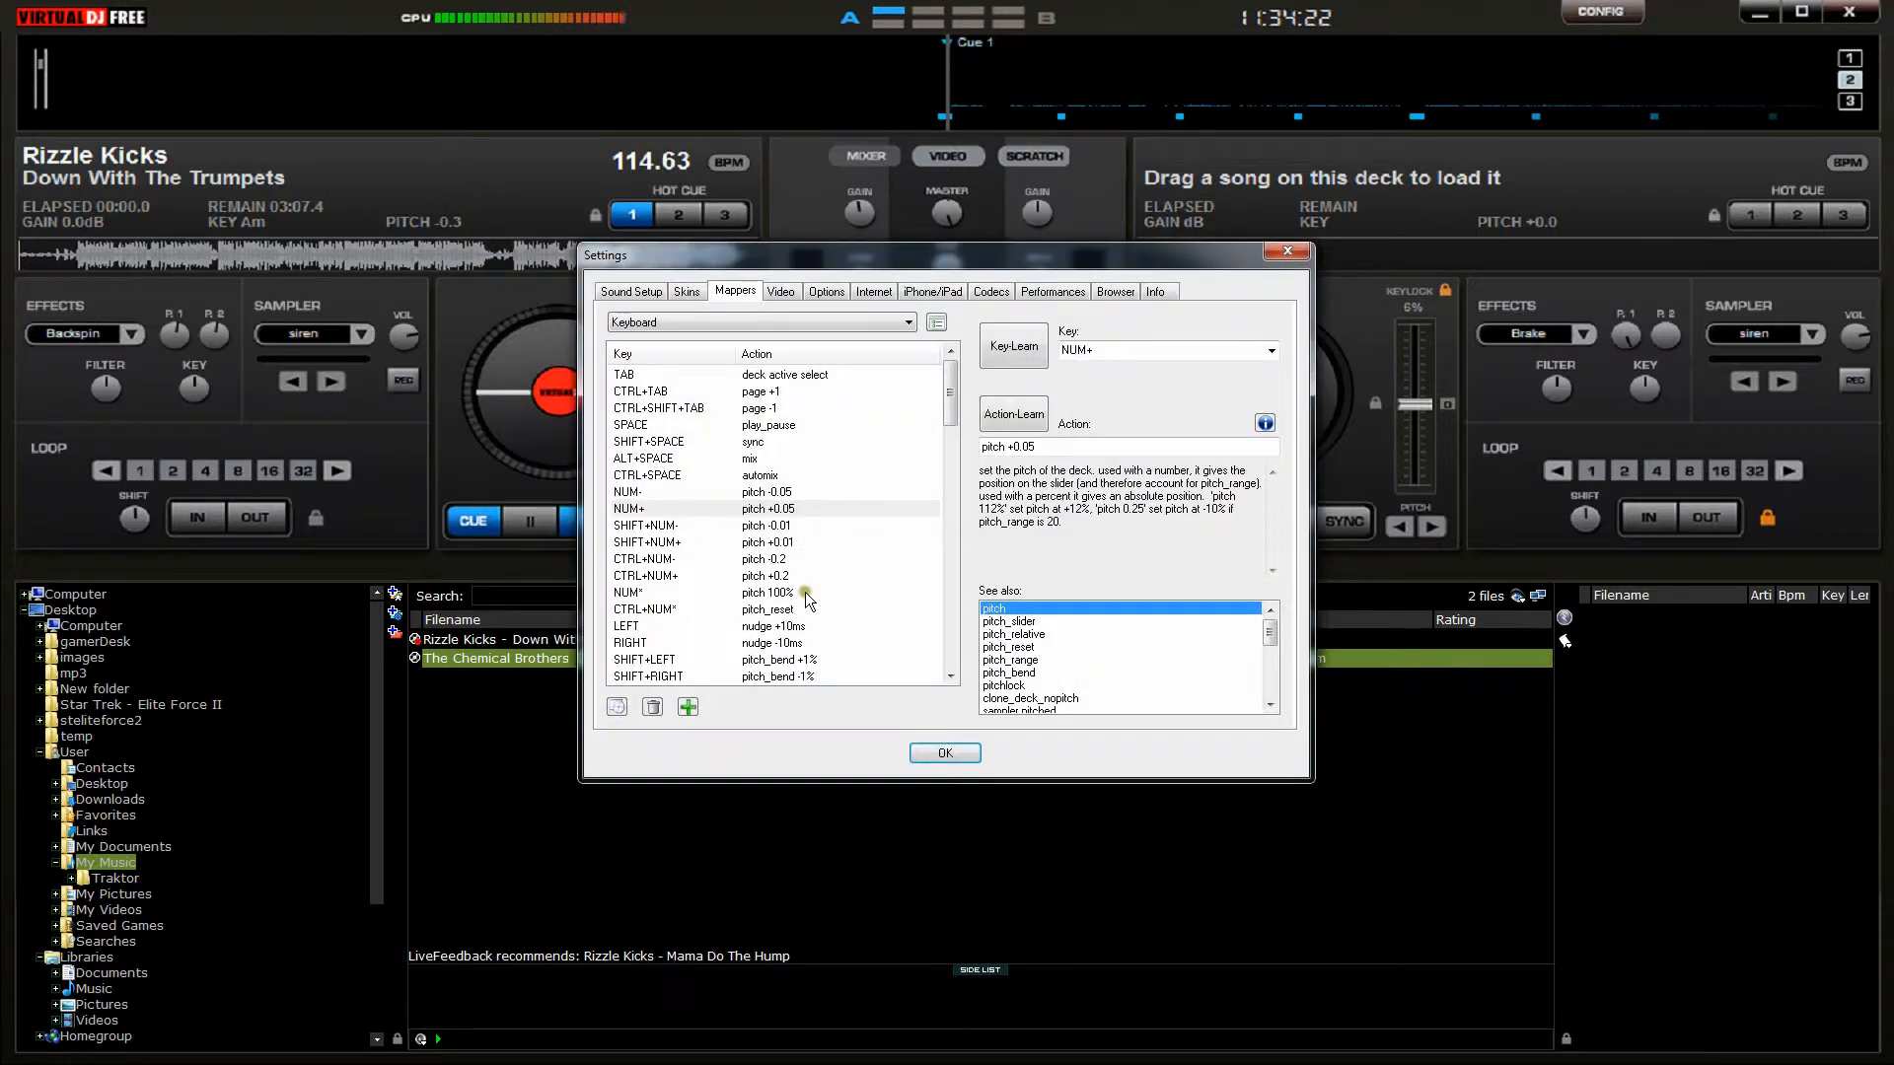
pyautogui.click(780, 543)
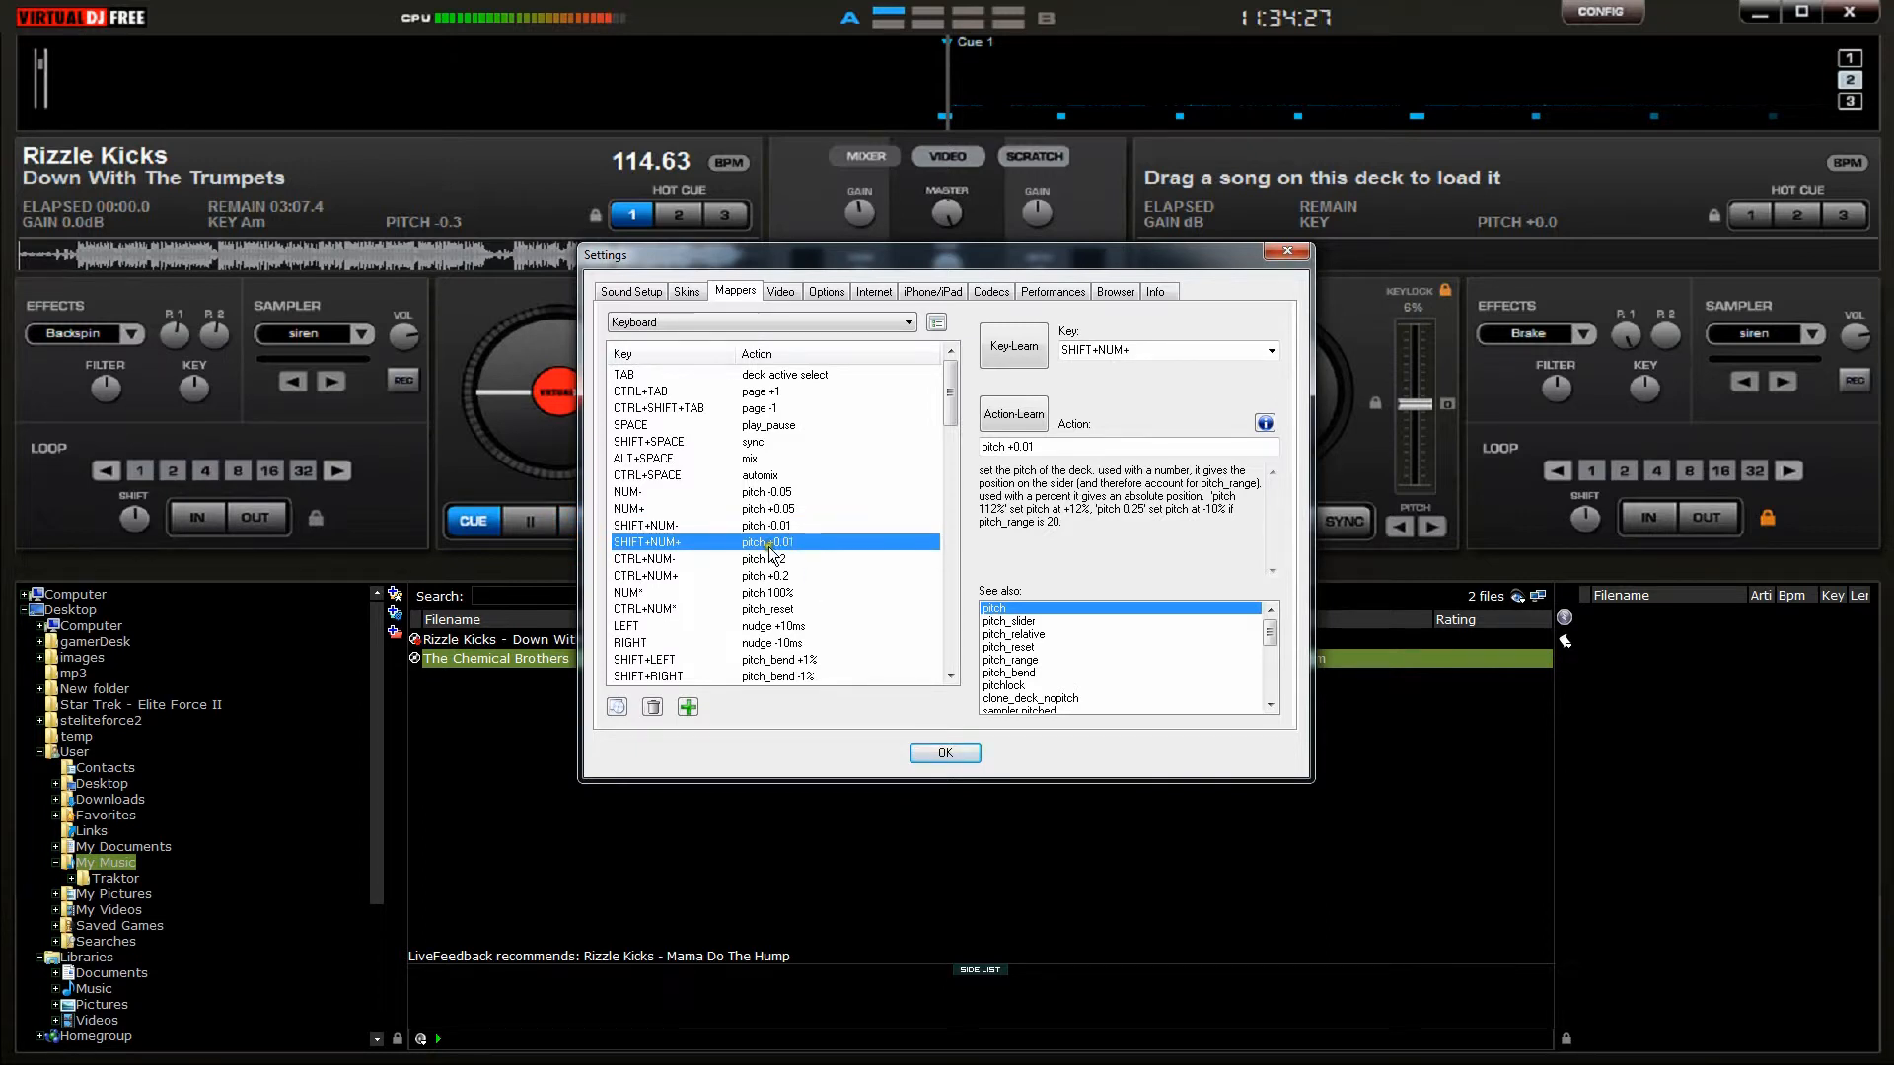
pyautogui.click(1043, 446)
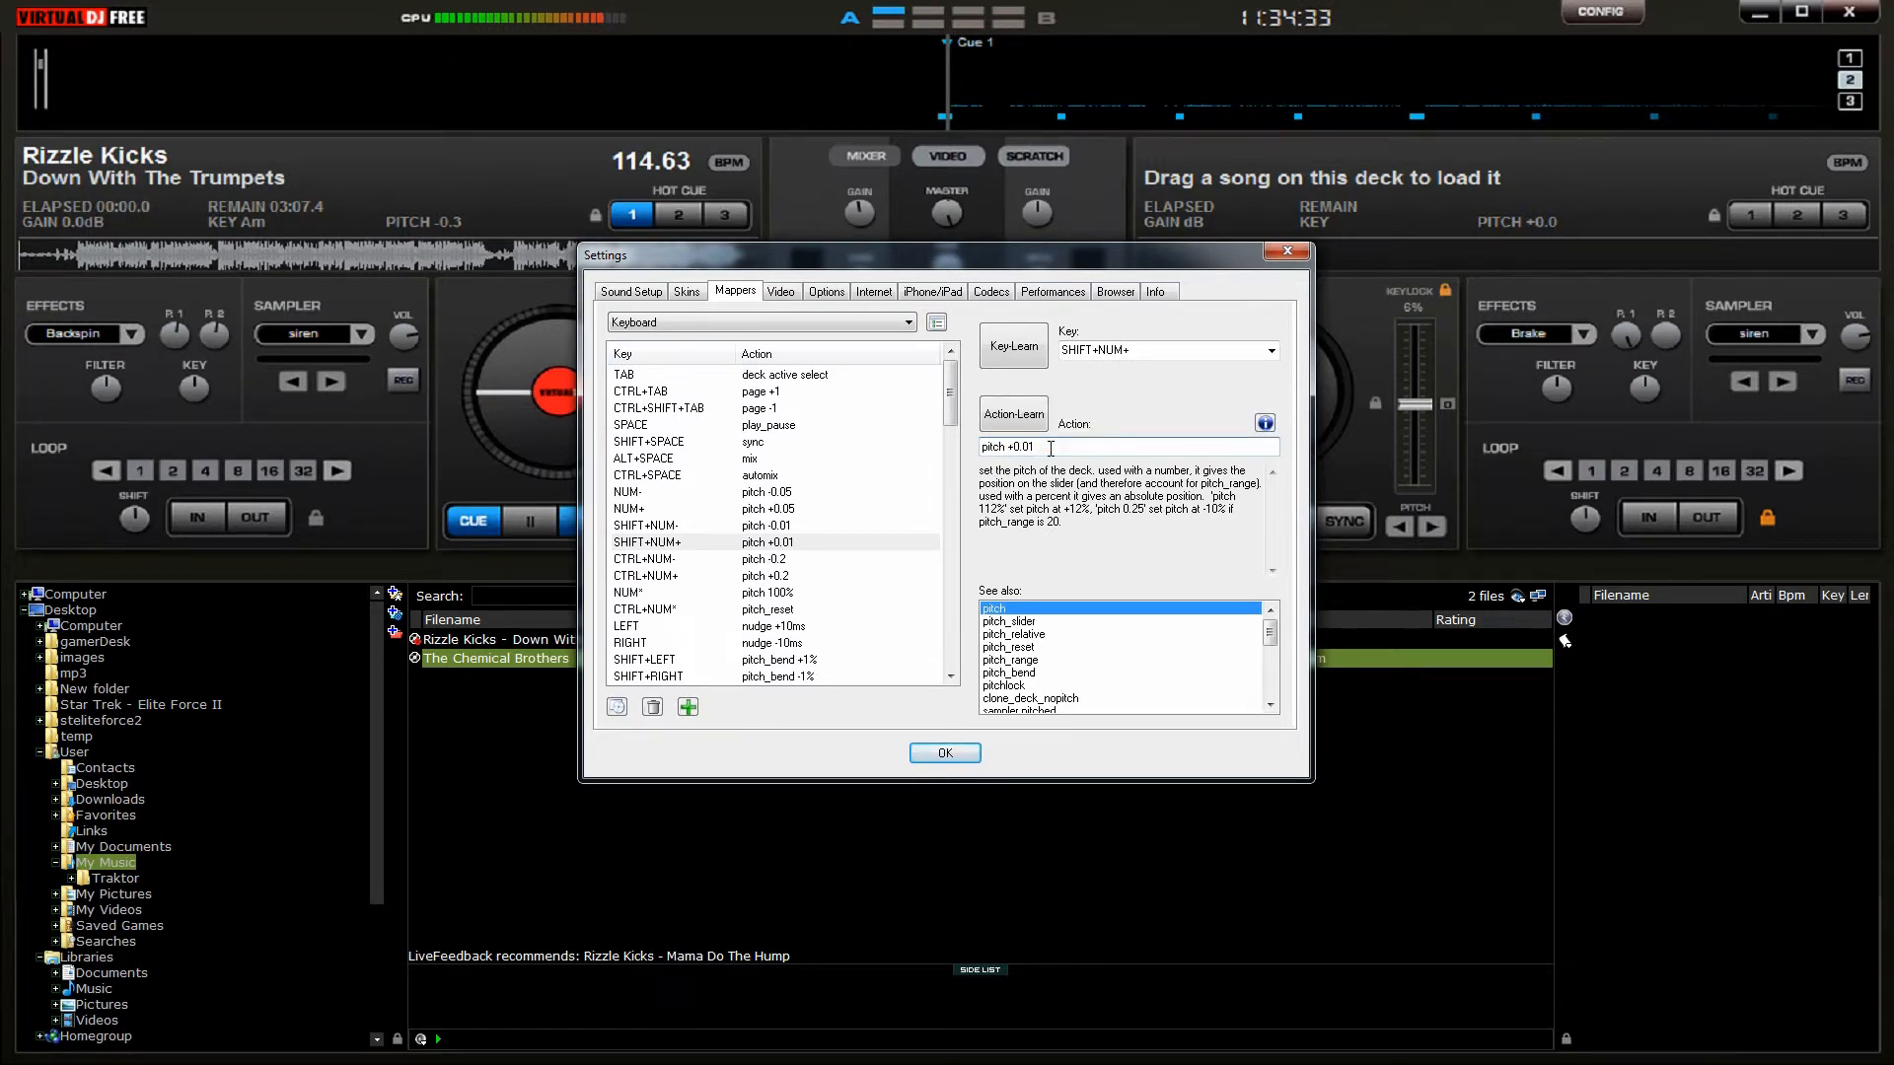
pyautogui.press('BackSpace')
pyautogui.write('05')
# Set the SHIFT+NUM- mapping's action to pitch -0.005, accept the settings, and try it on the left deck
pyautogui.click(794, 525)
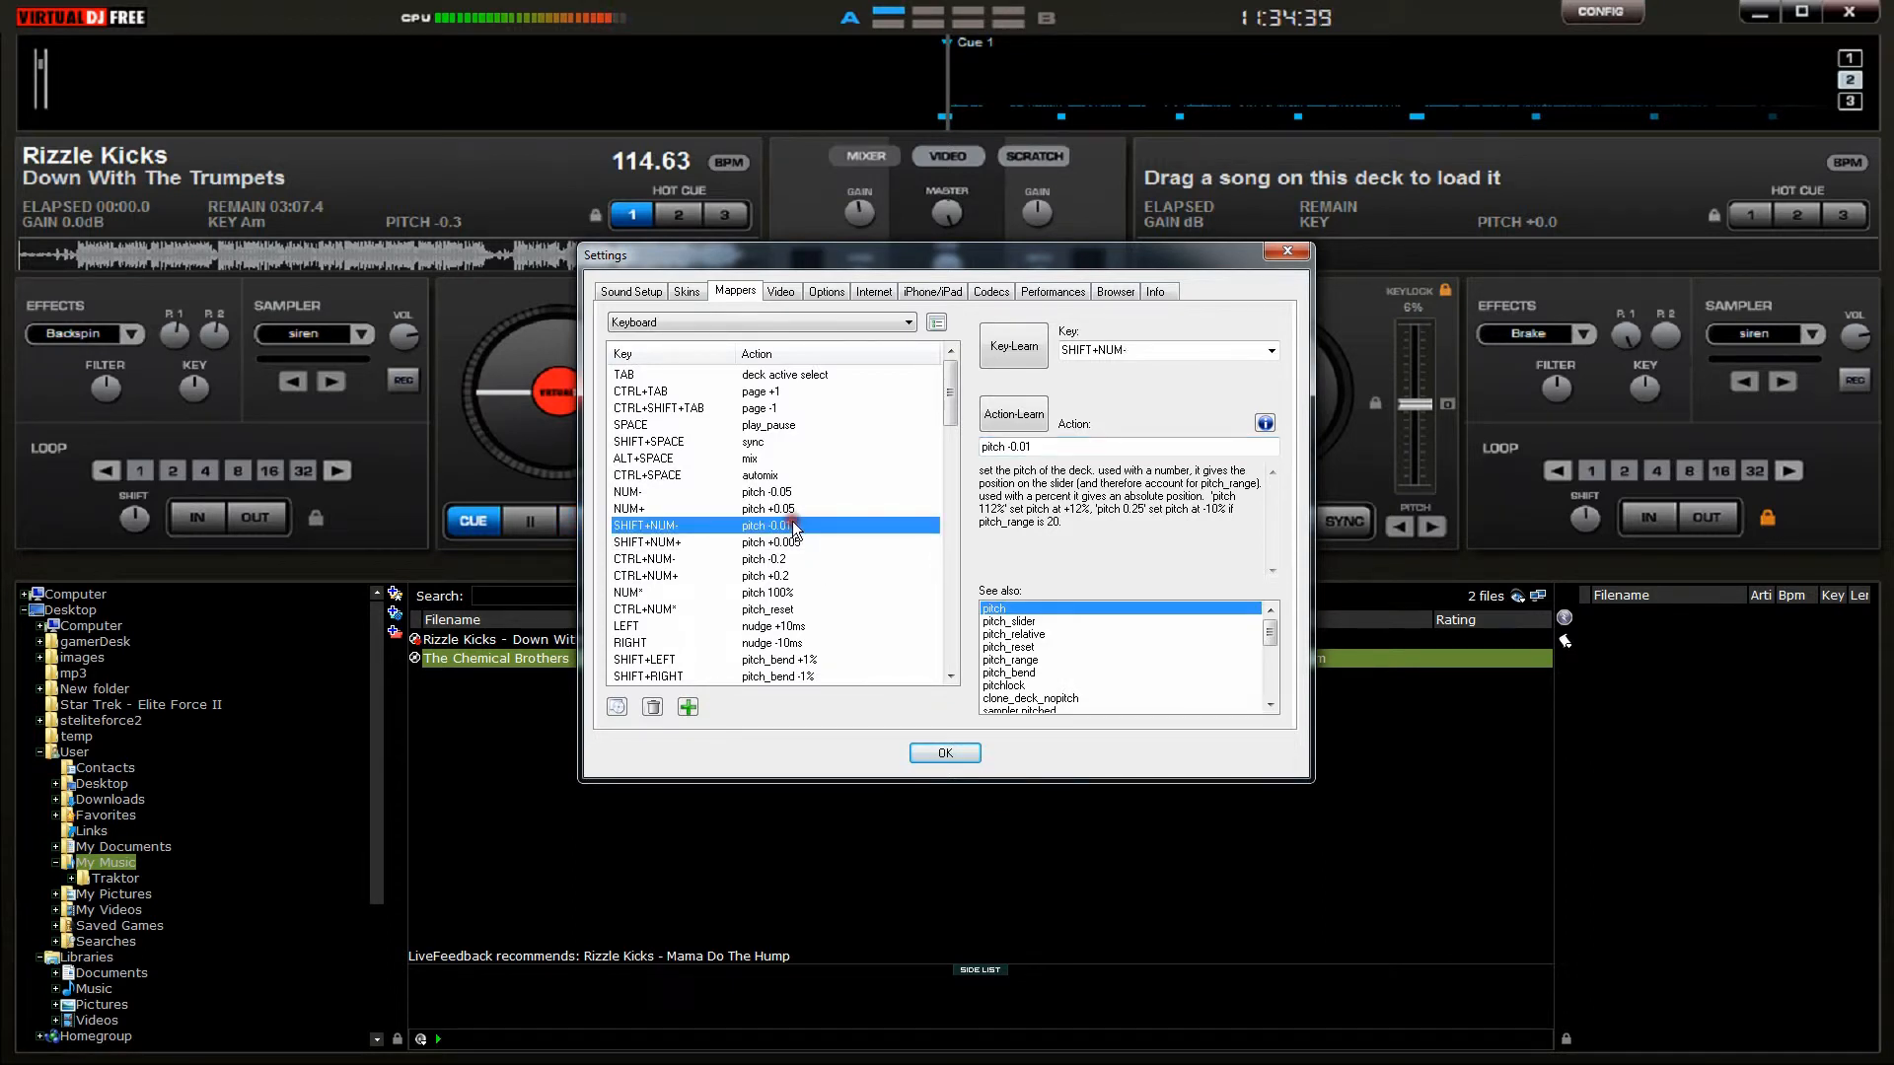
pyautogui.click(1062, 447)
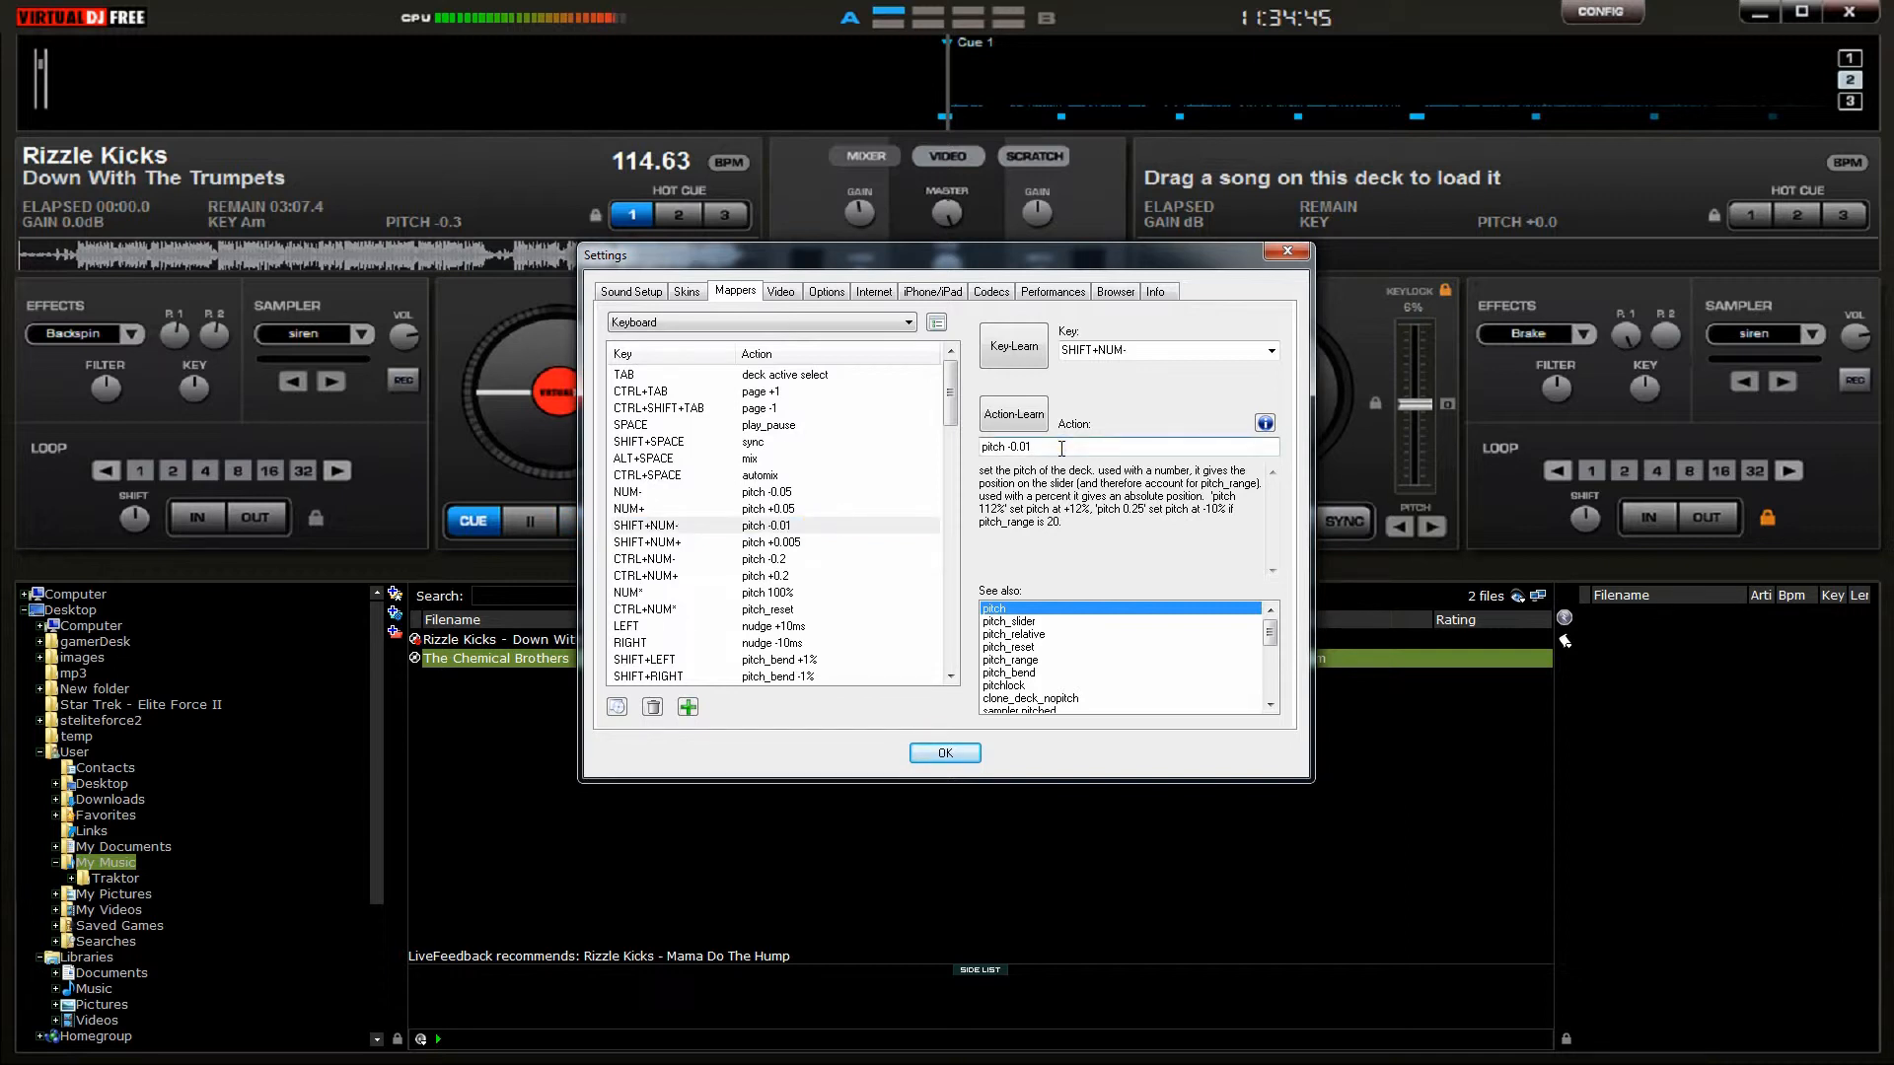
pyautogui.press('BackSpace')
pyautogui.write('05')
pyautogui.click(944, 752)
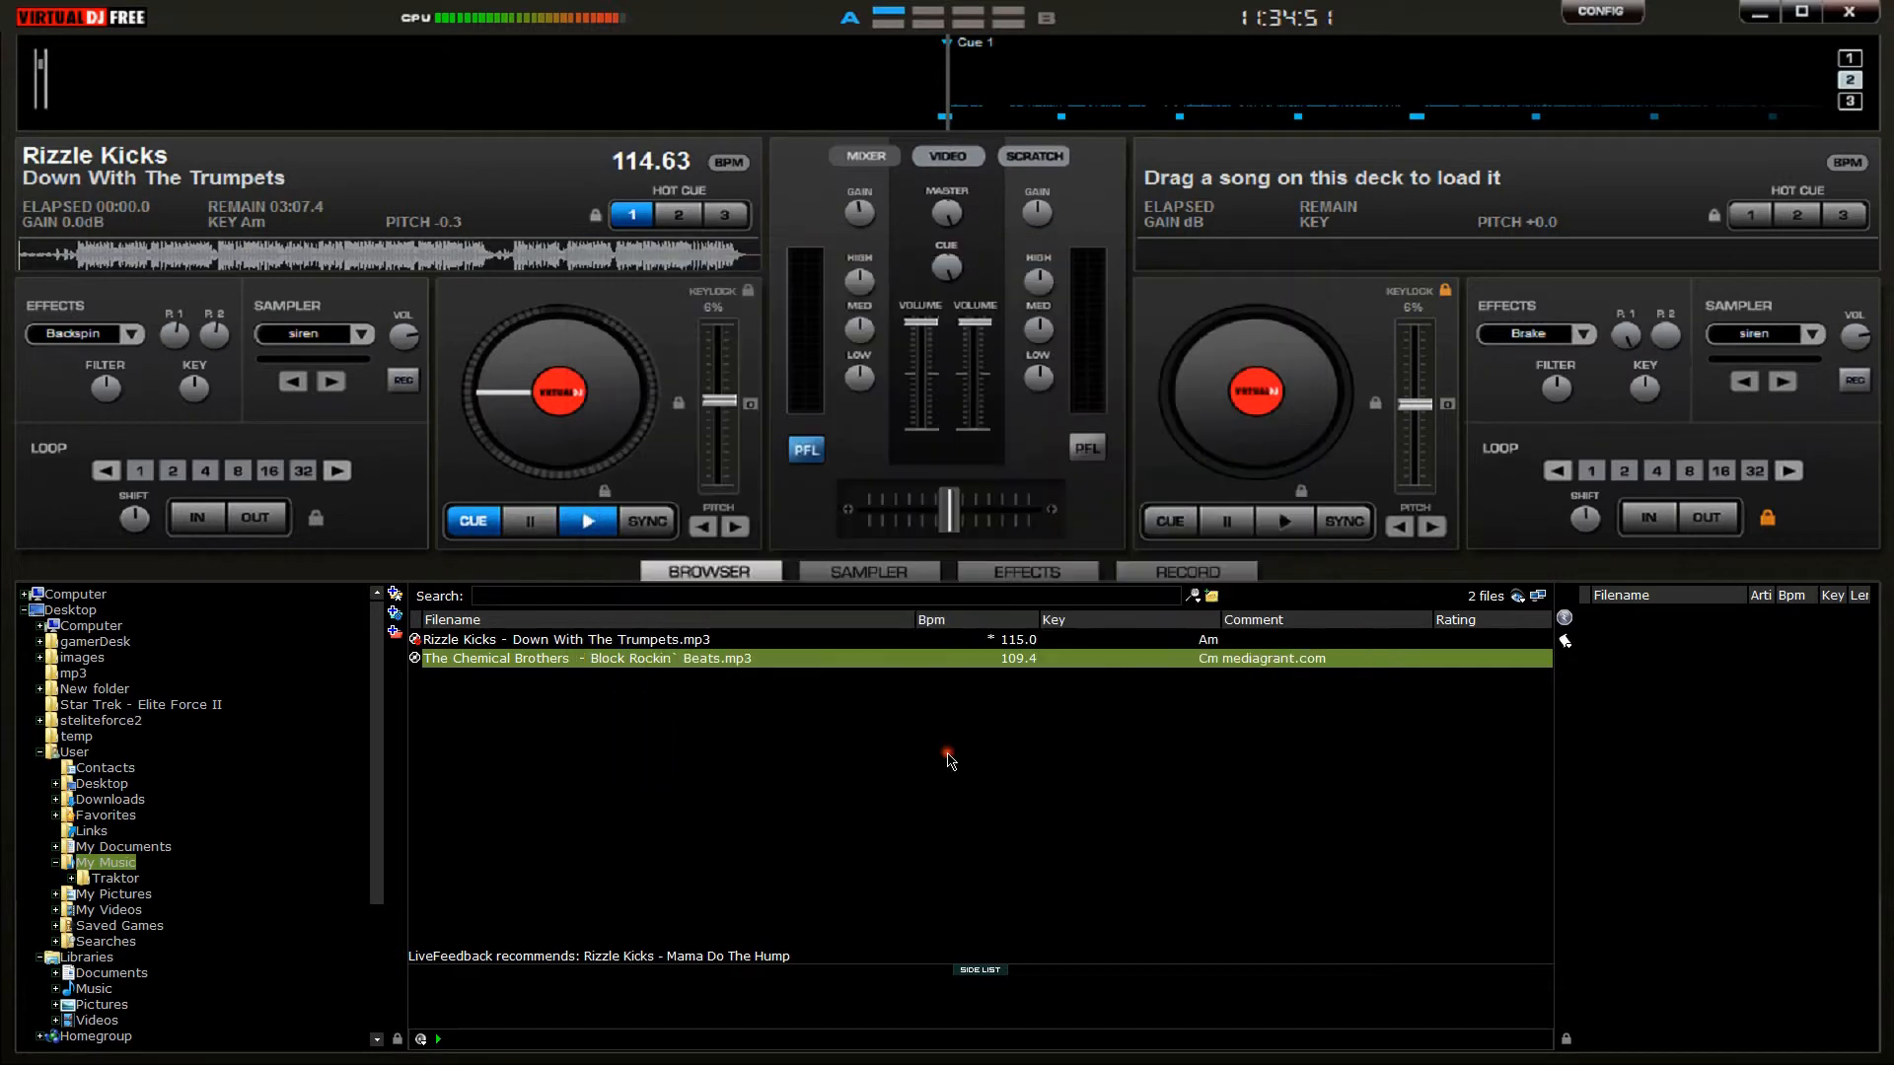
pyautogui.press('shift+KP_Subtract')
pyautogui.press('shift+KP_Subtract')
# Refine the SHIFT+NUM- mapping's action to pitch -0.0005
pyautogui.click(1604, 14)
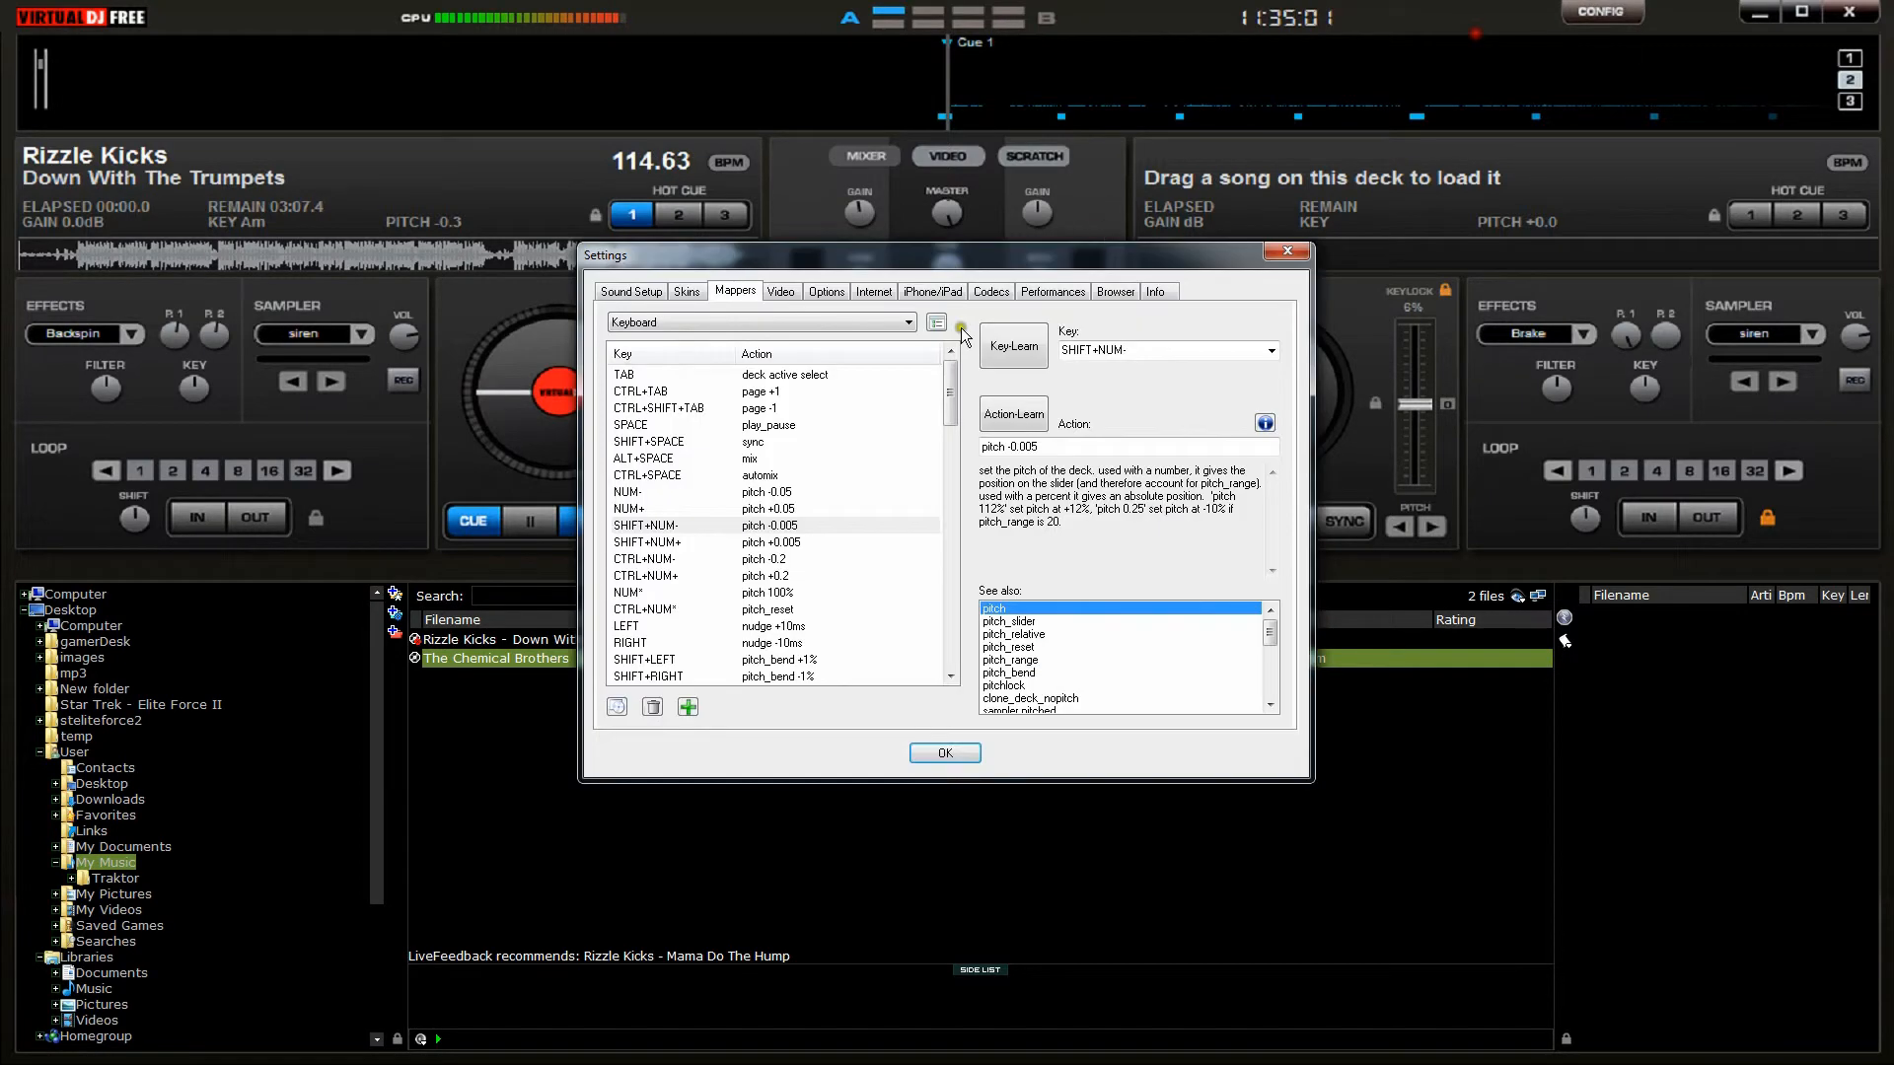
pyautogui.click(1070, 446)
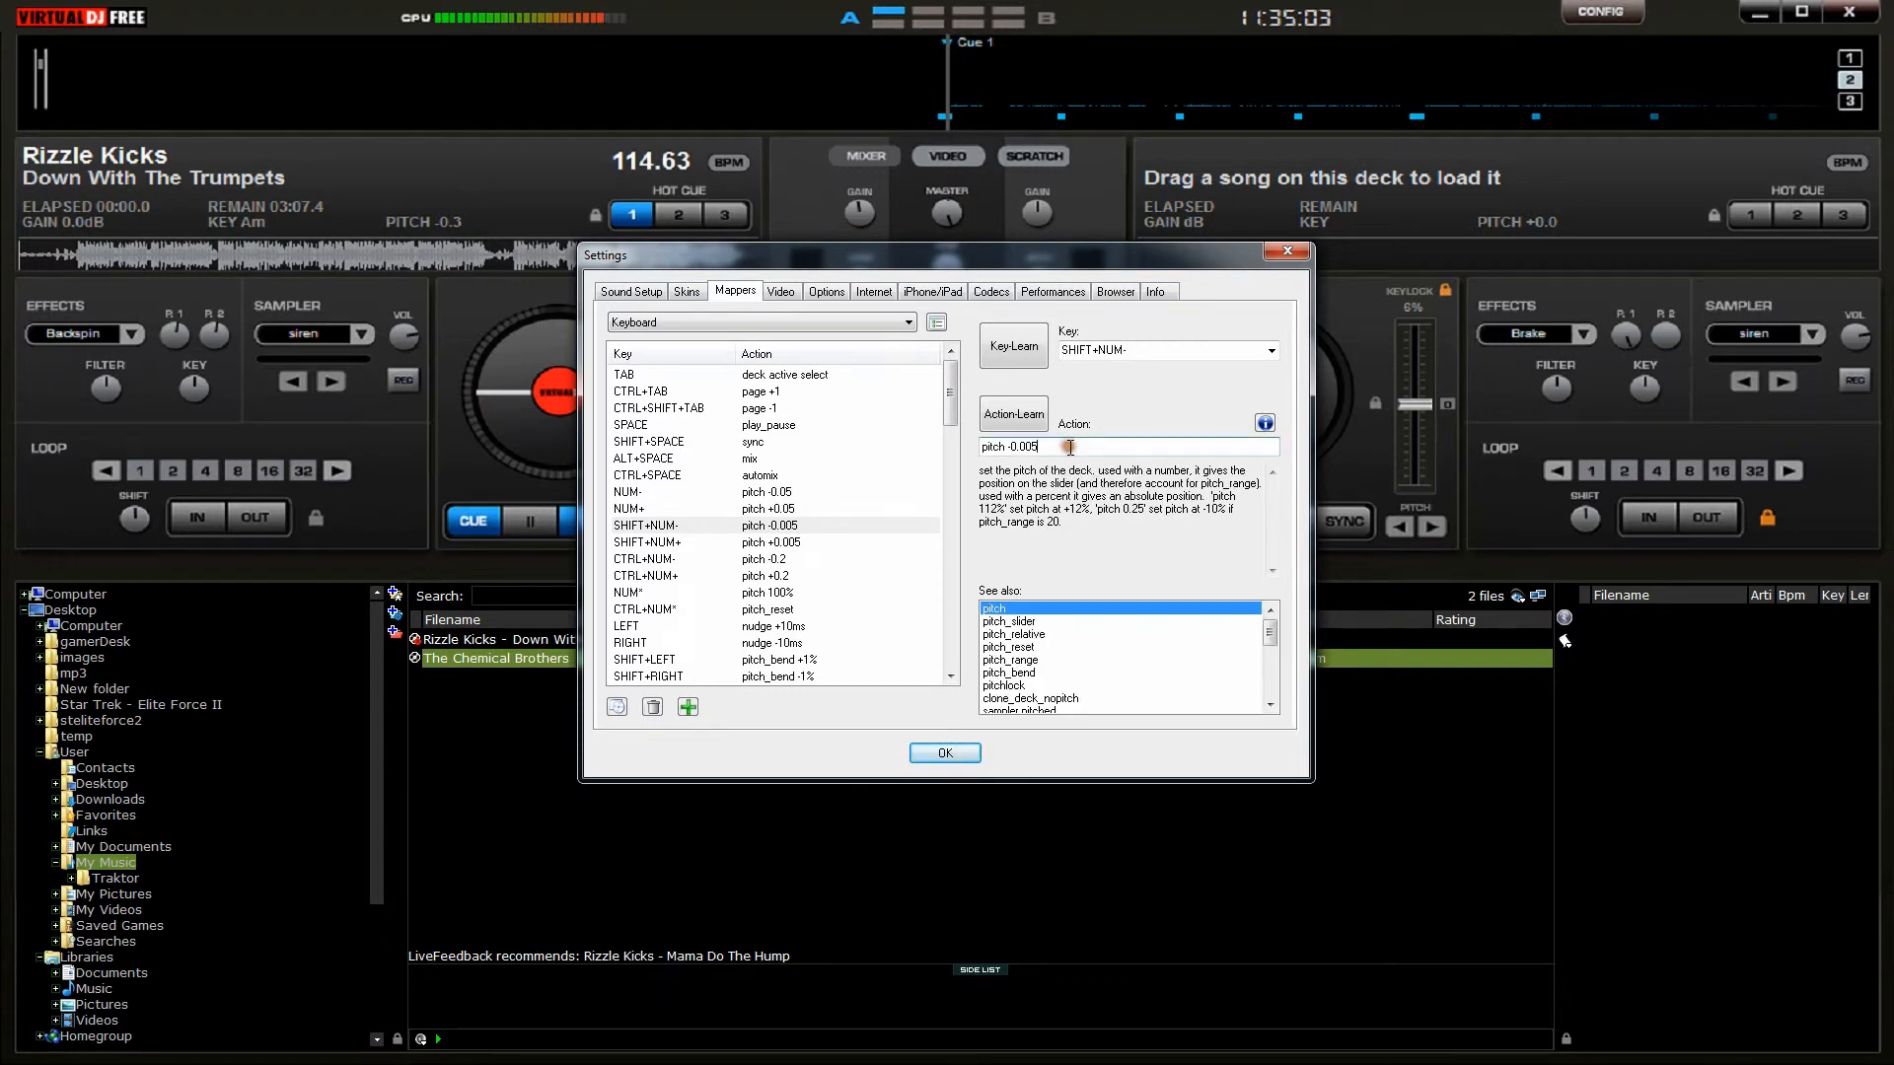
pyautogui.press('BackSpace')
# Set the NUM+ mapping's action to pitch +0.005, accept the settings, and test pitch changes on the left deck
pyautogui.click(794, 510)
pyautogui.click(1070, 445)
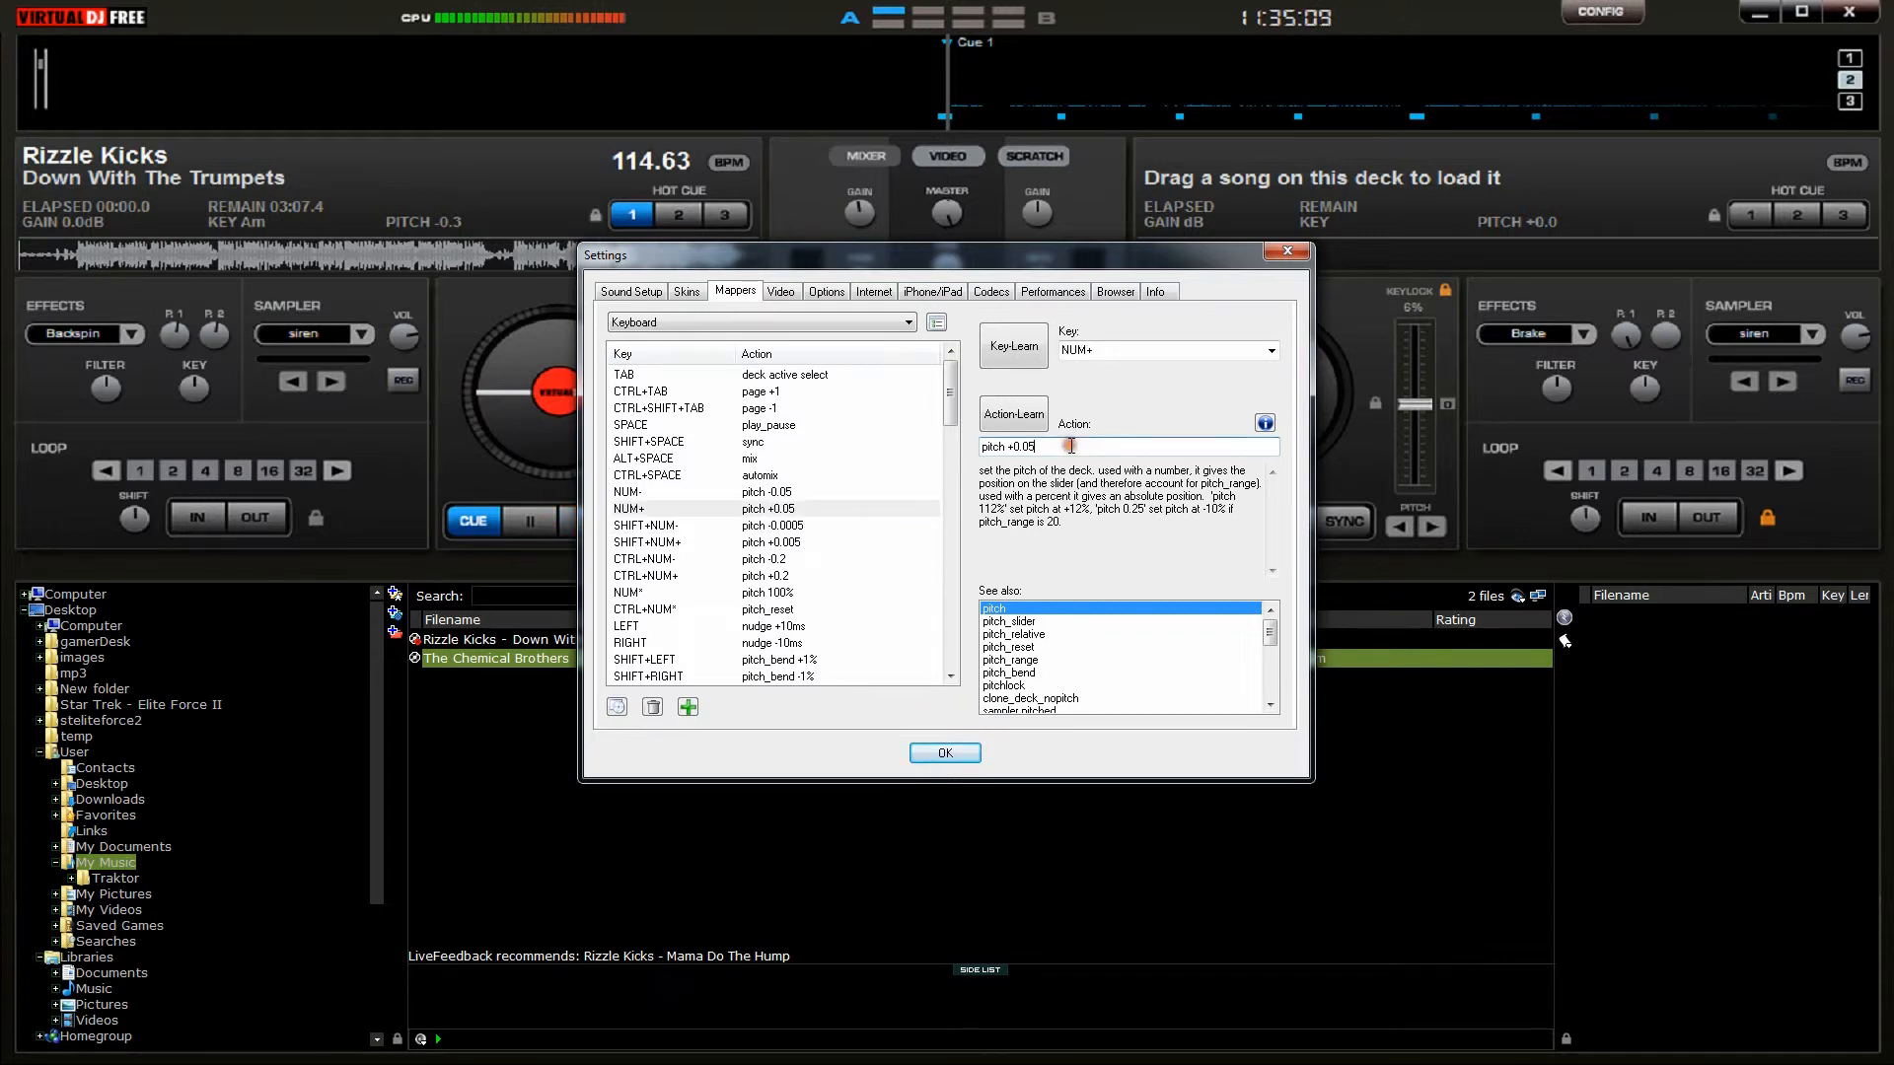
pyautogui.press('BackSpace')
pyautogui.write('05')
pyautogui.click(949, 752)
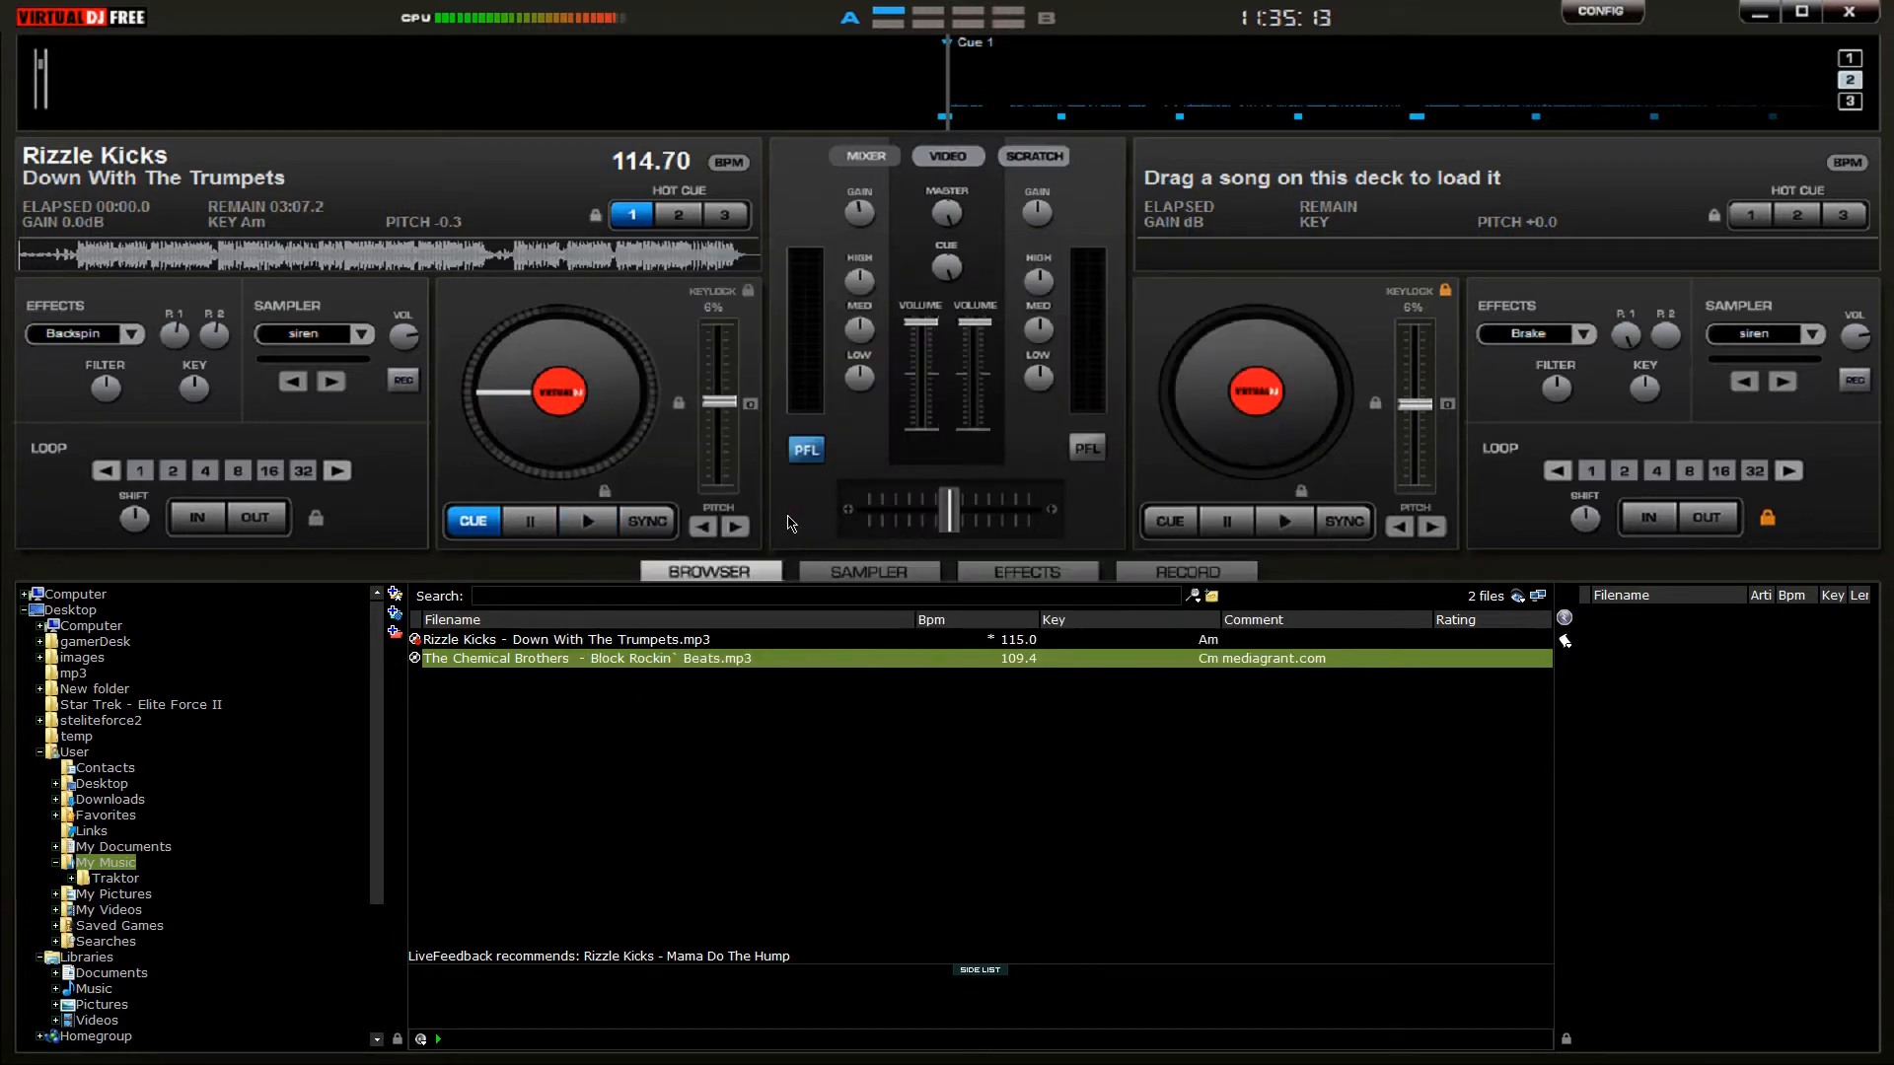
pyautogui.press('KP_Add')
pyautogui.press('KP_Subtract')
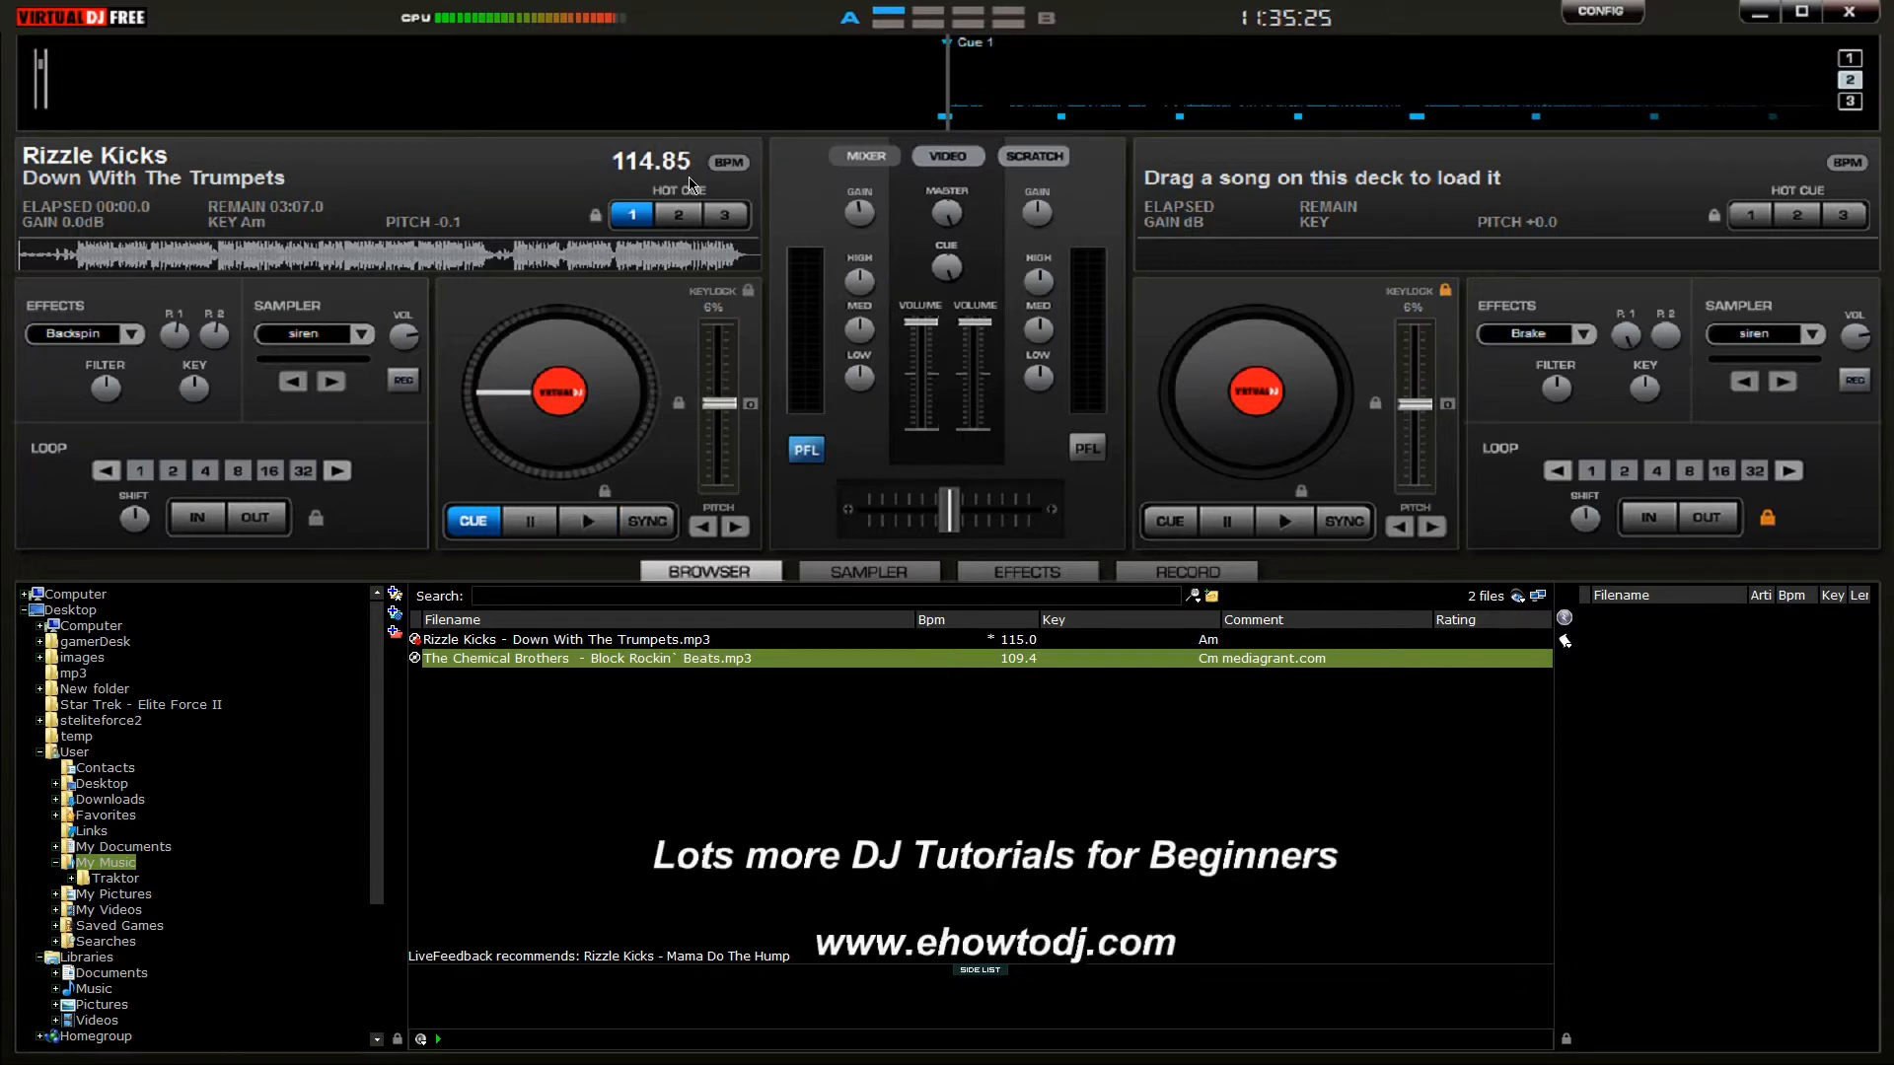
# Check the SHIFT+NUM- and SHIFT+NUM+ mappings and set the NUM+ mapping's action back to pitch +0.05
pyautogui.click(1600, 12)
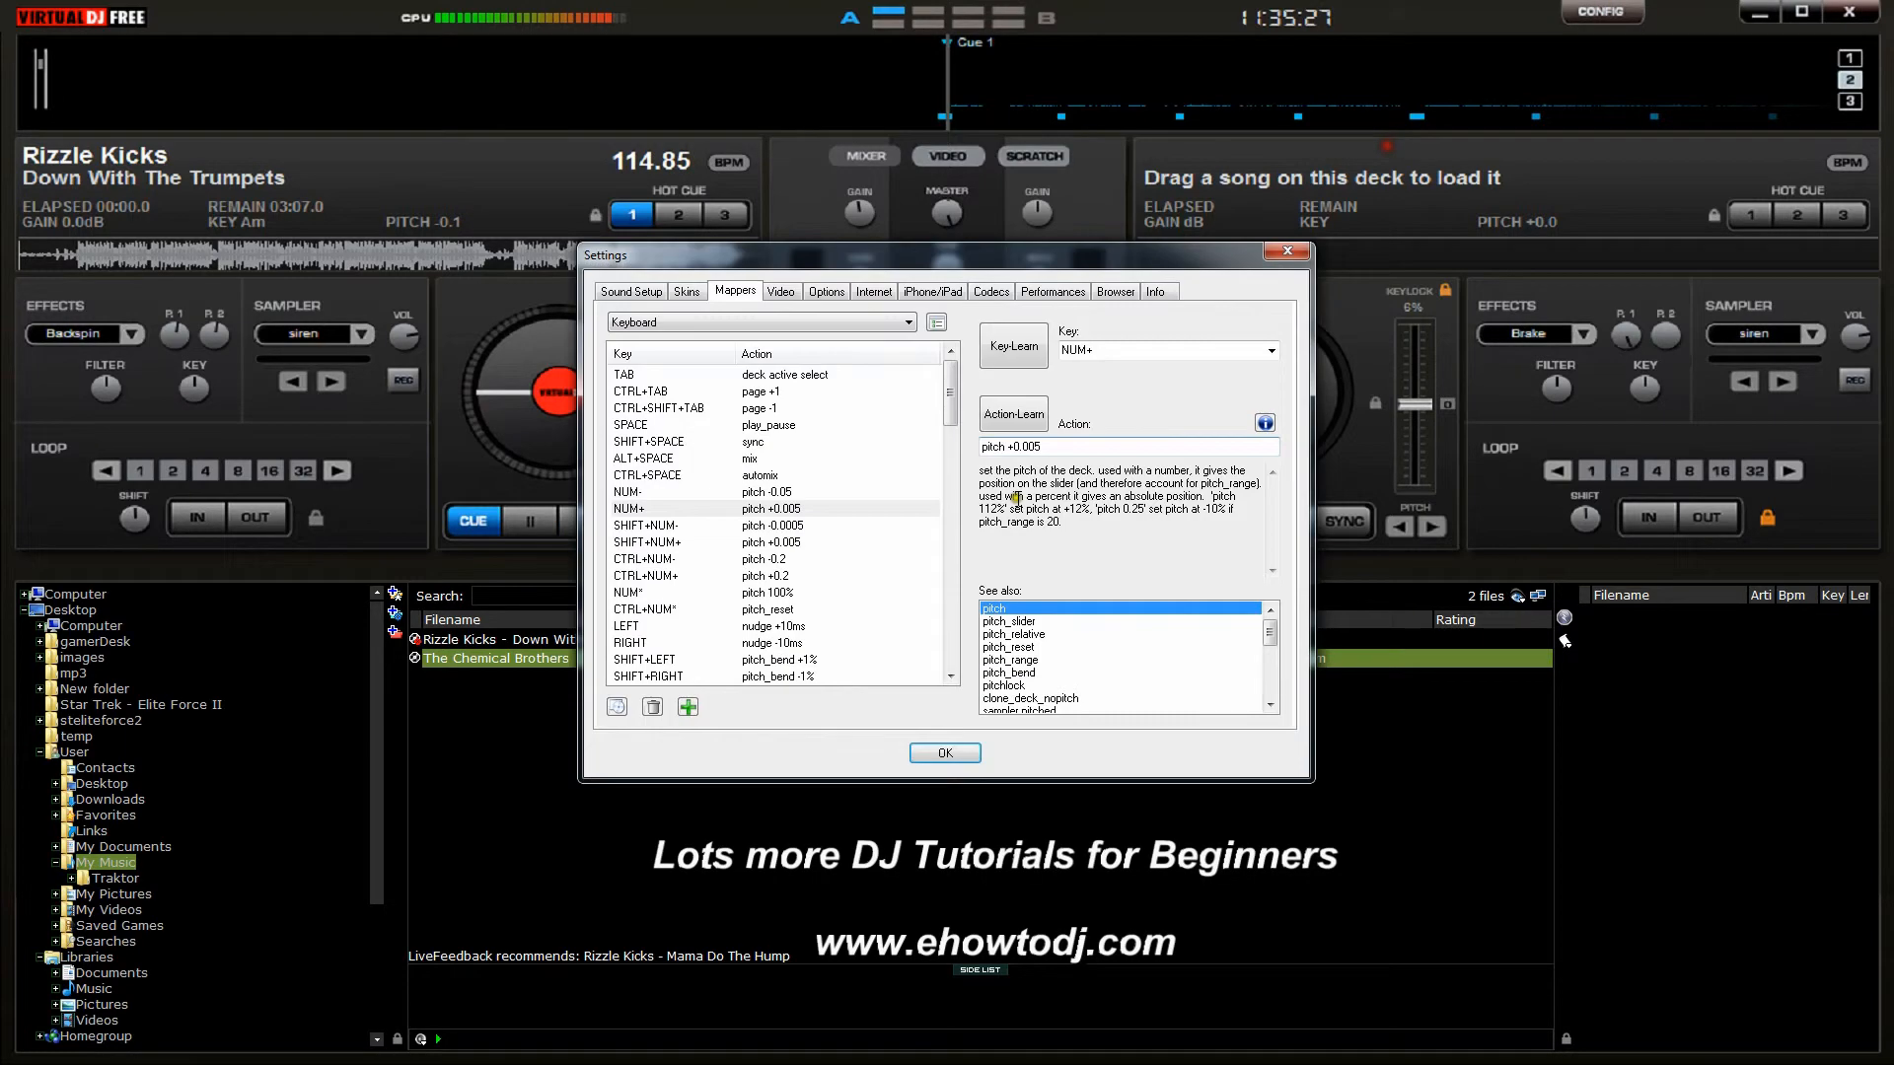
pyautogui.click(803, 527)
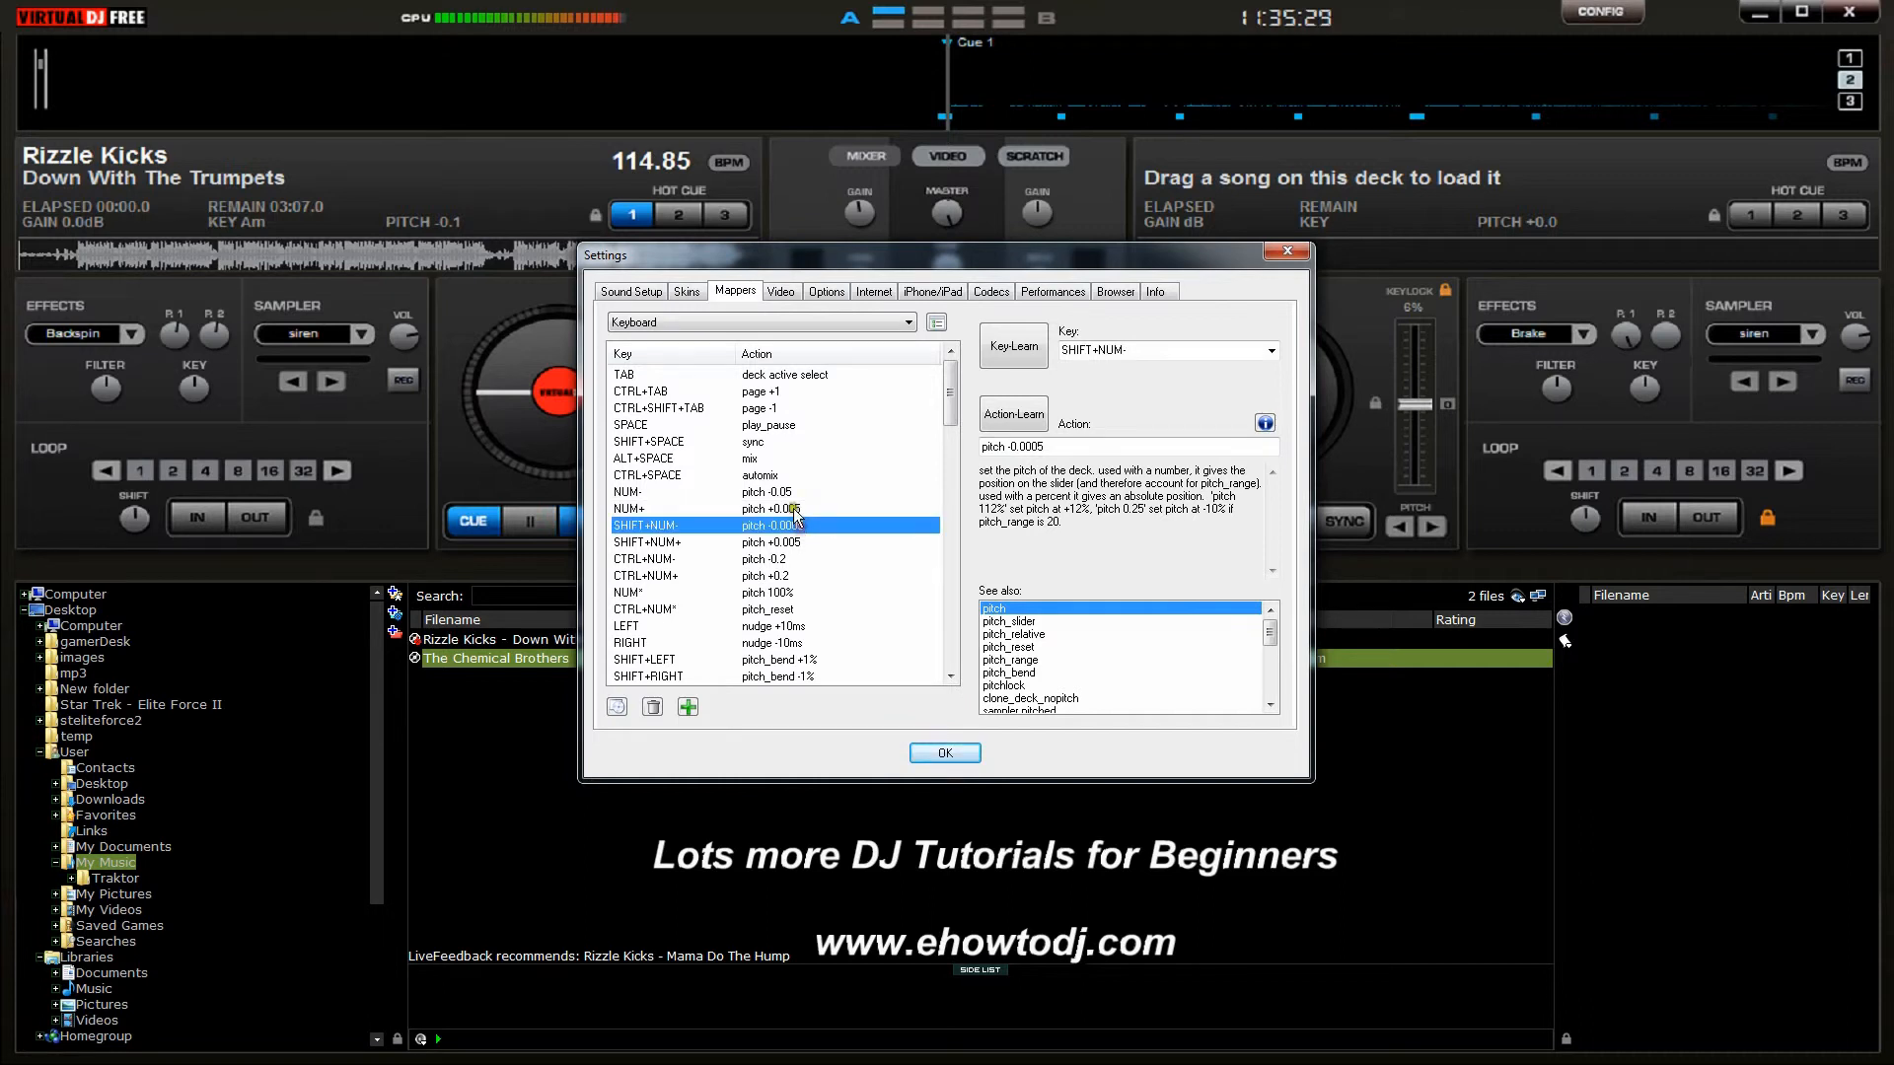
pyautogui.click(803, 540)
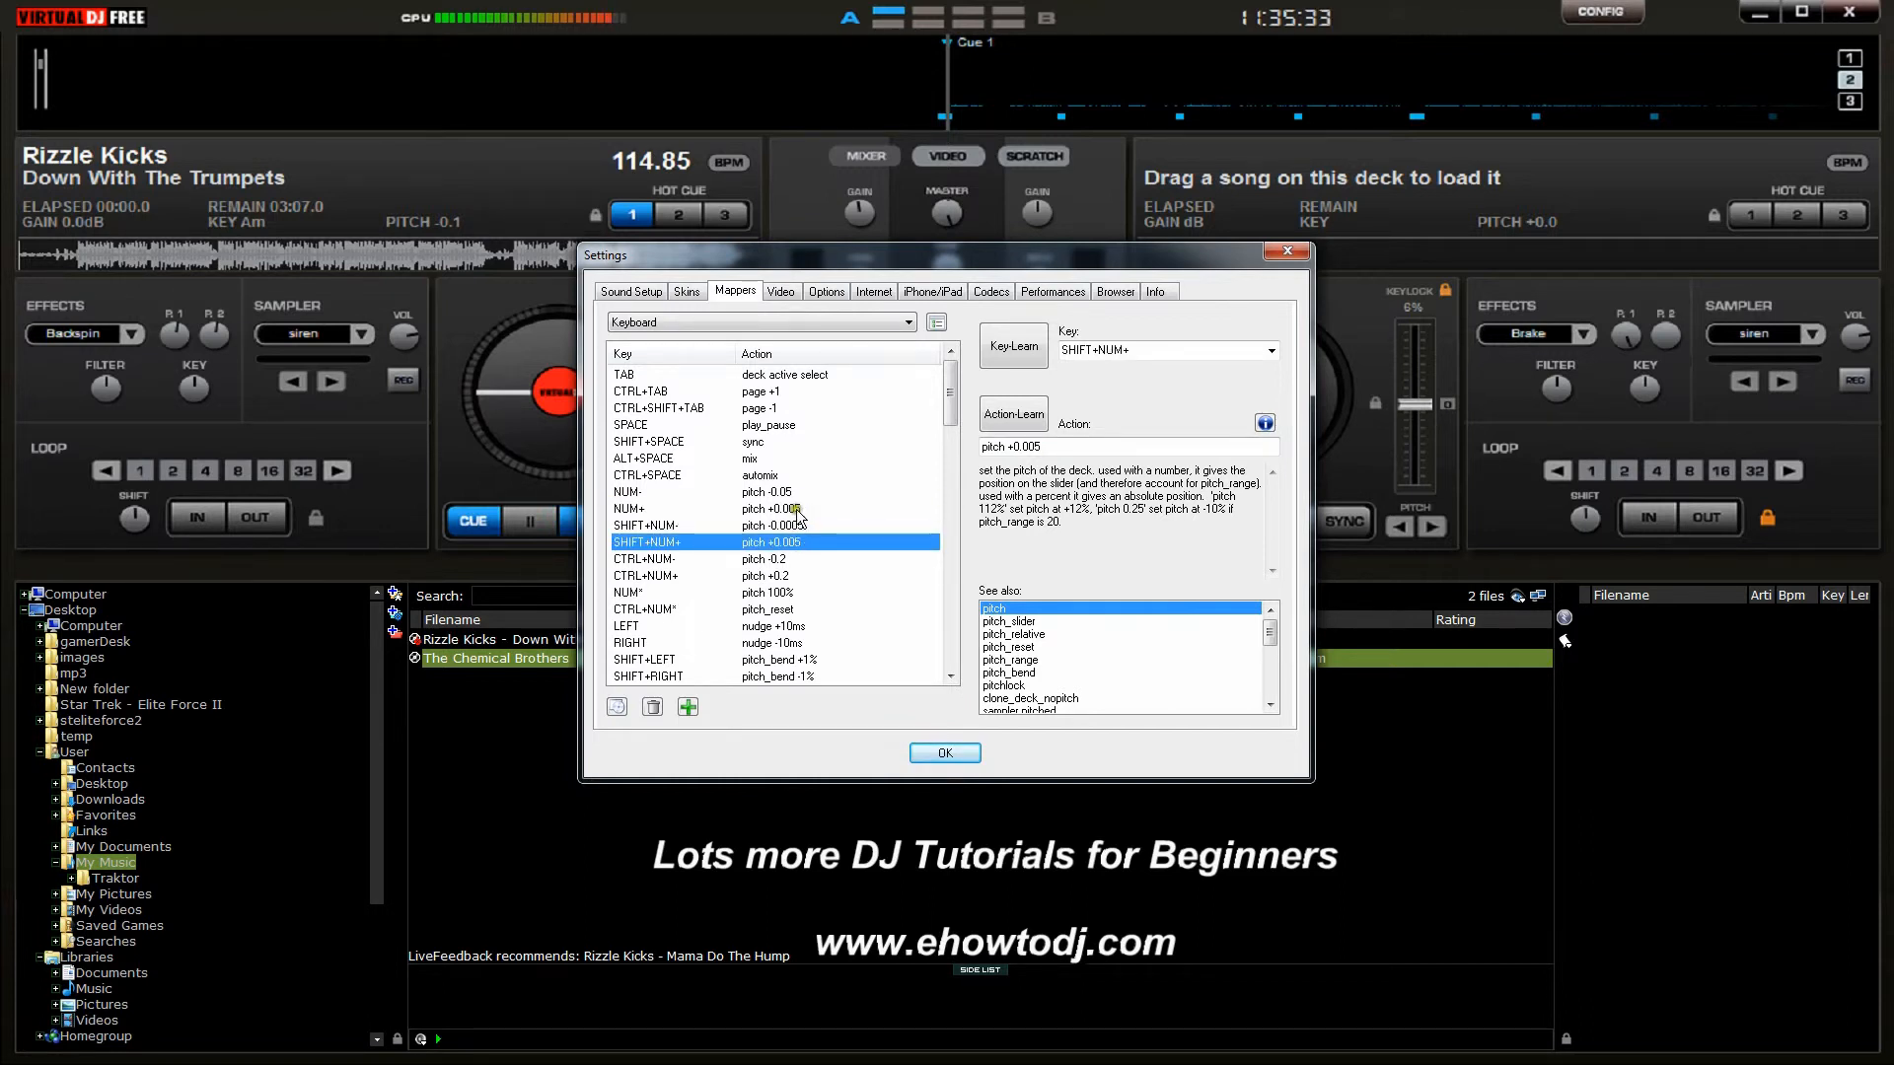
pyautogui.click(796, 509)
pyautogui.click(1029, 446)
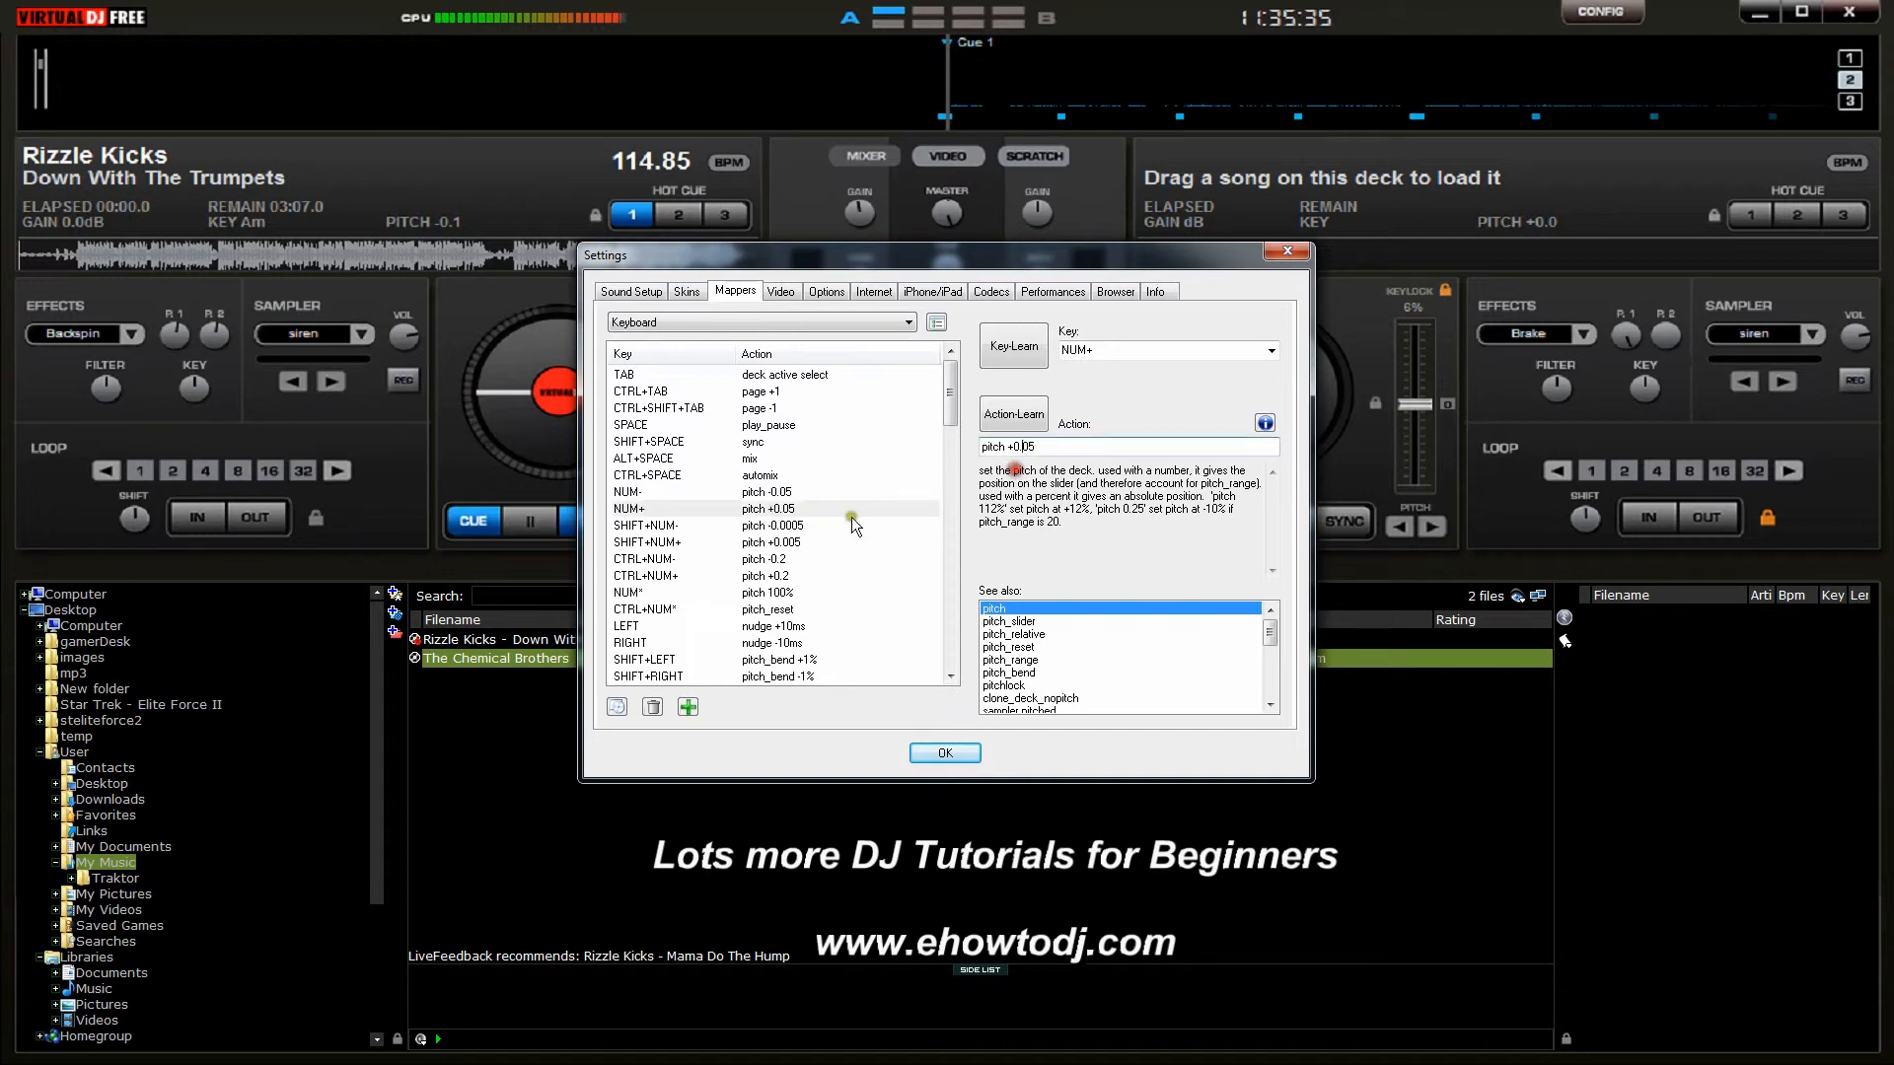
pyautogui.press('BackSpace')
# Set the SHIFT+NUM+ mapping's action to pitch +0.0005 and accept the settings
pyautogui.click(789, 543)
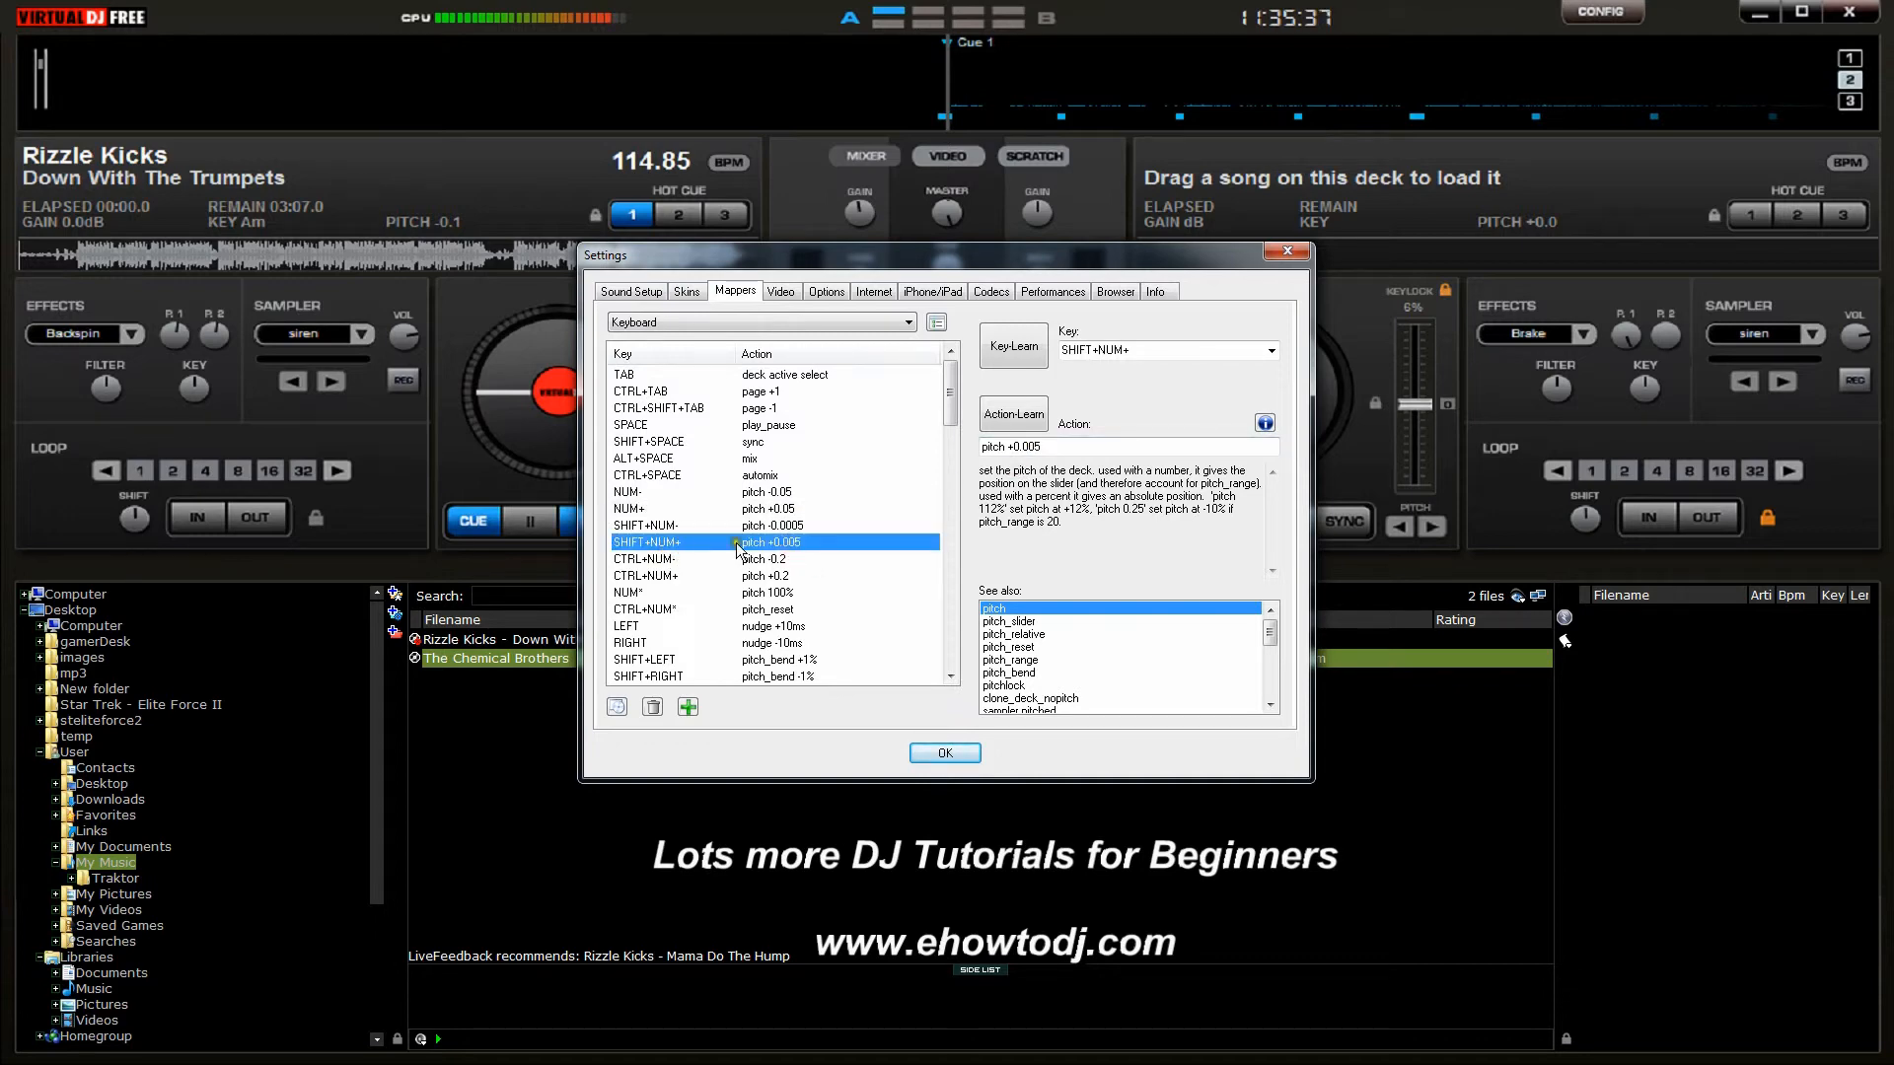
pyautogui.click(1062, 446)
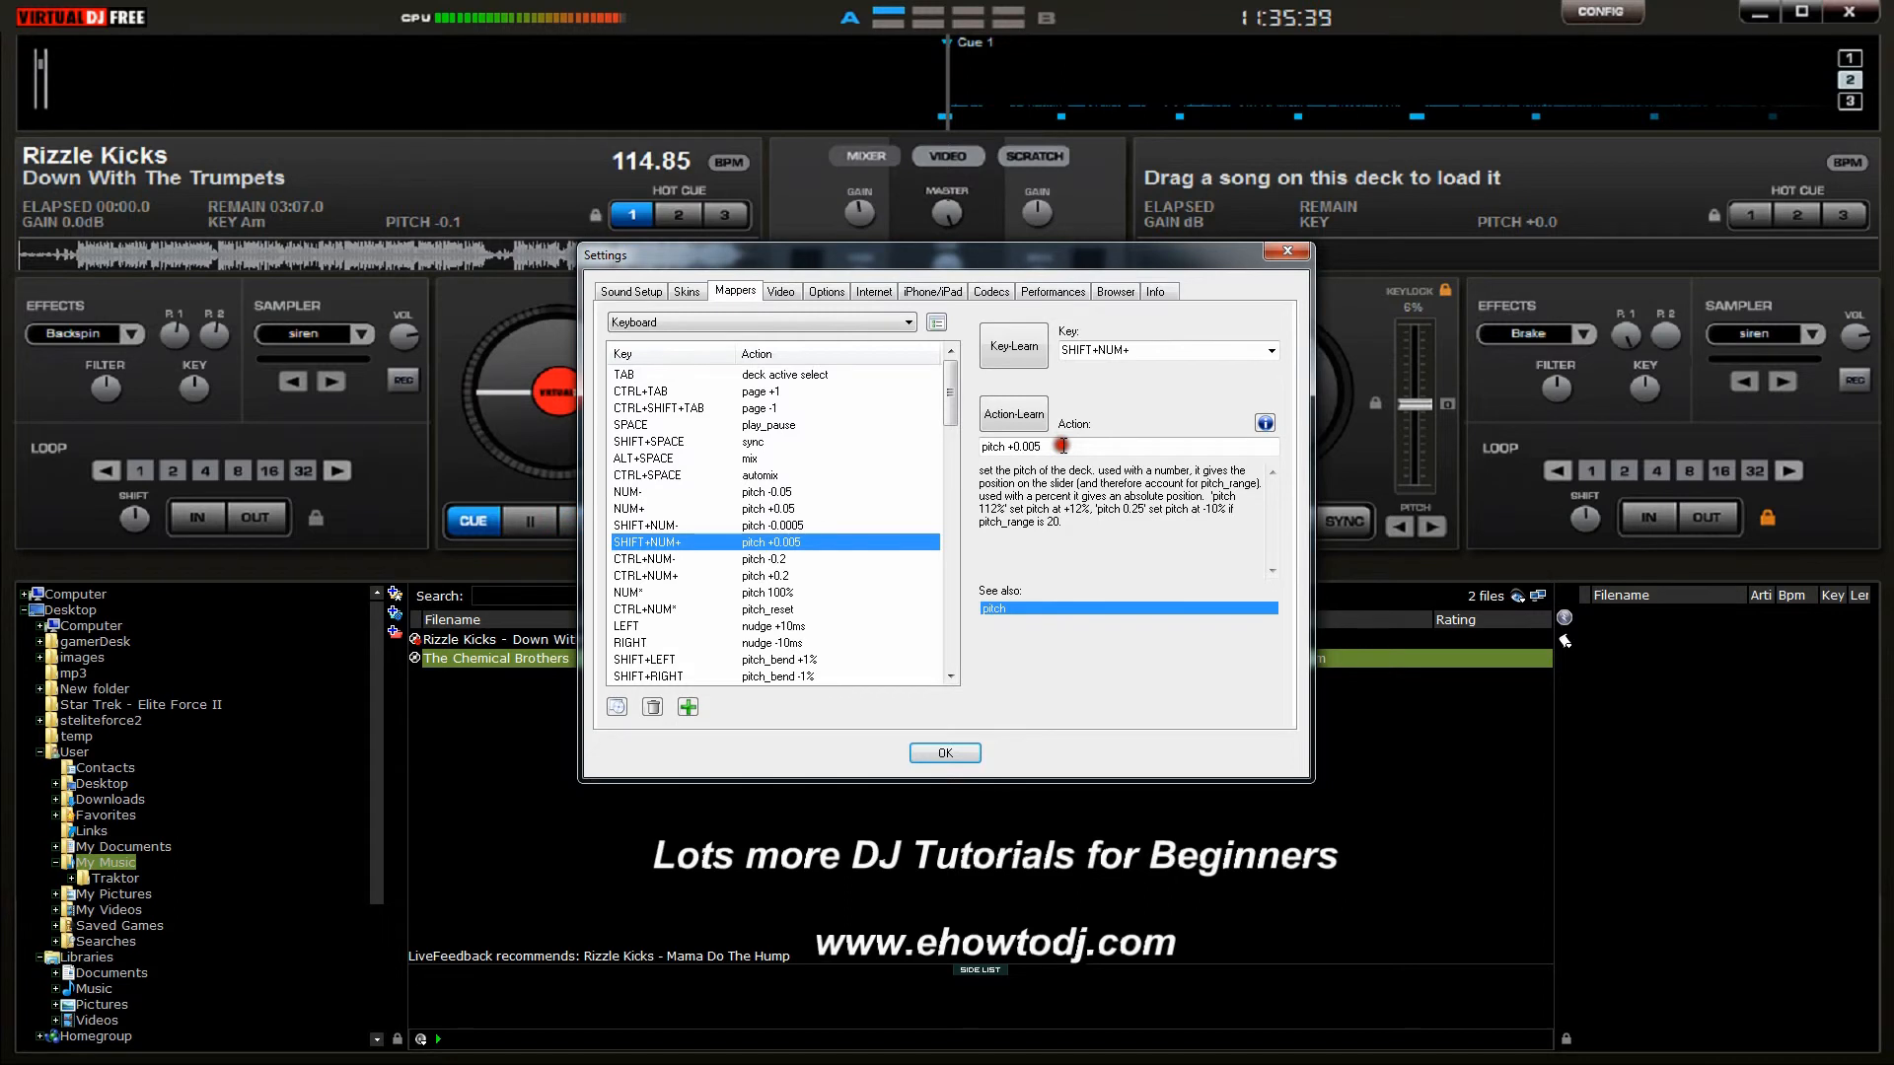
pyautogui.press('BackSpace')
pyautogui.write('05')
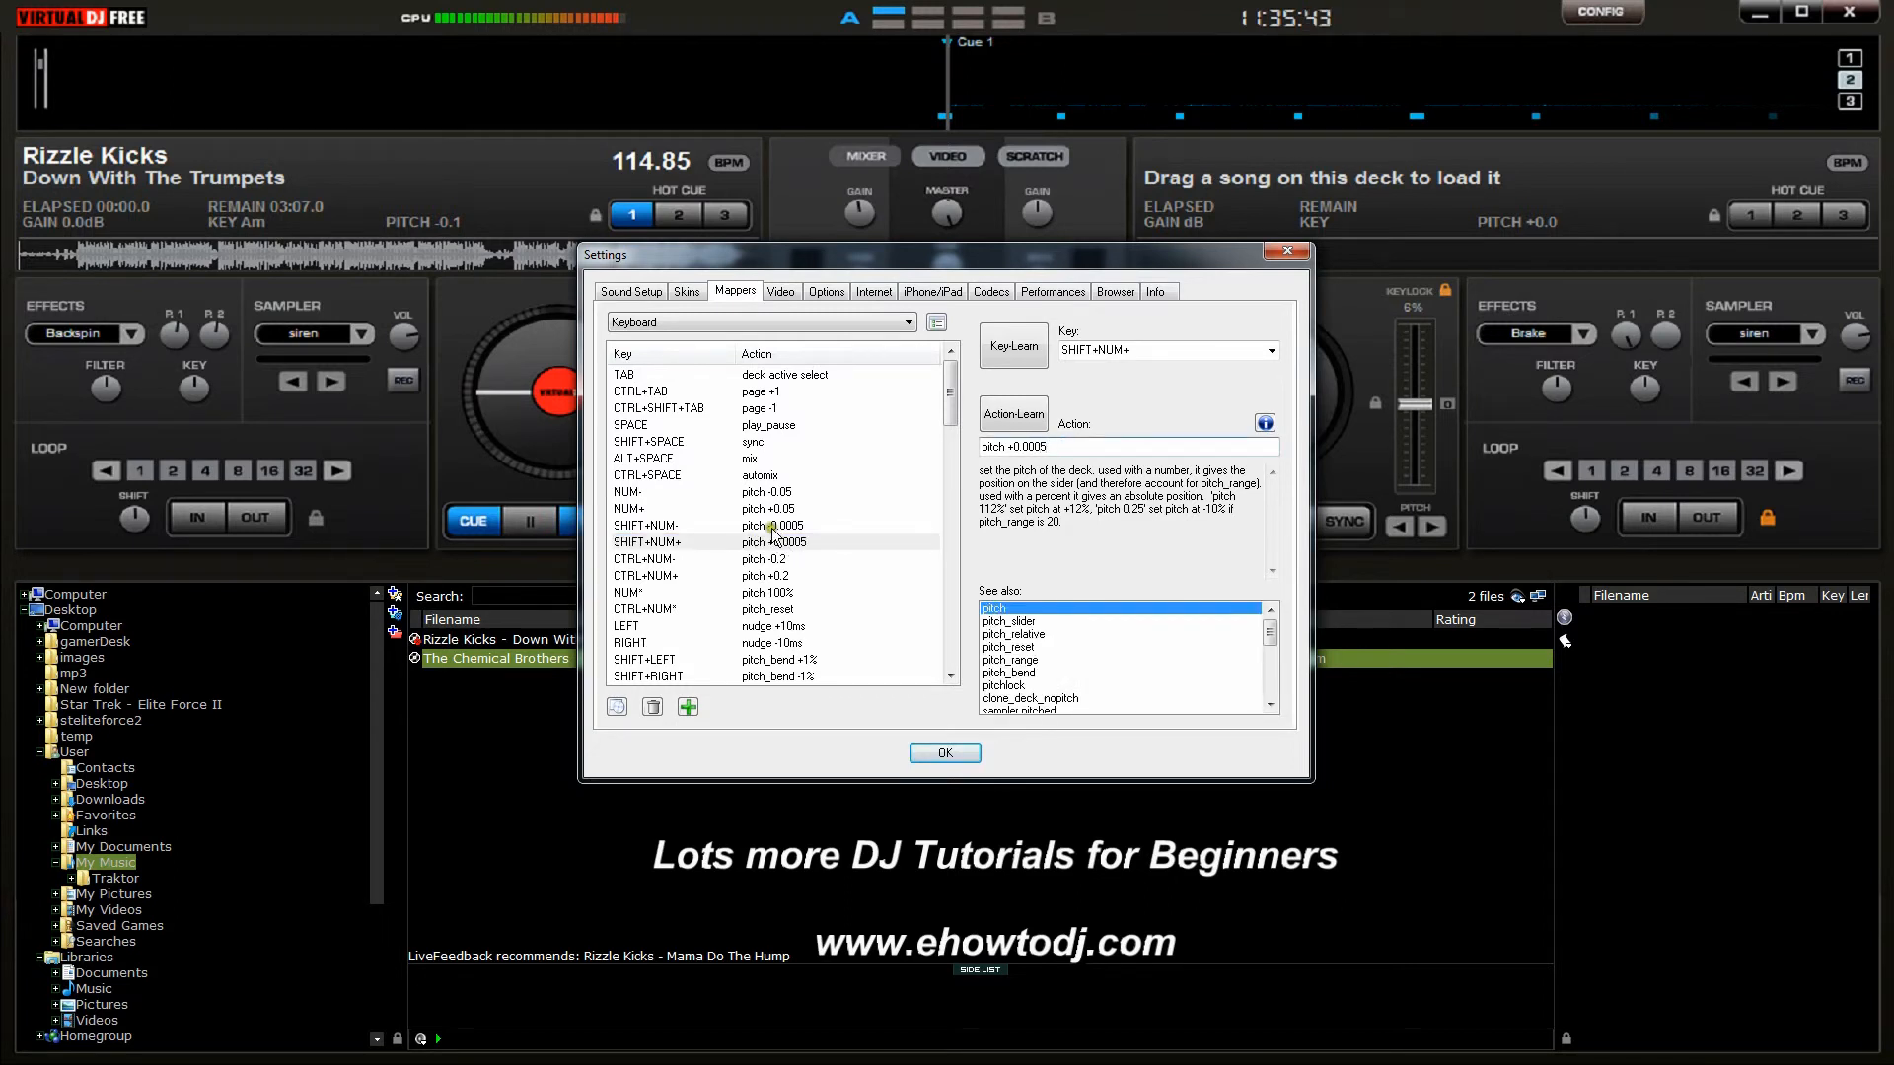
pyautogui.click(945, 753)
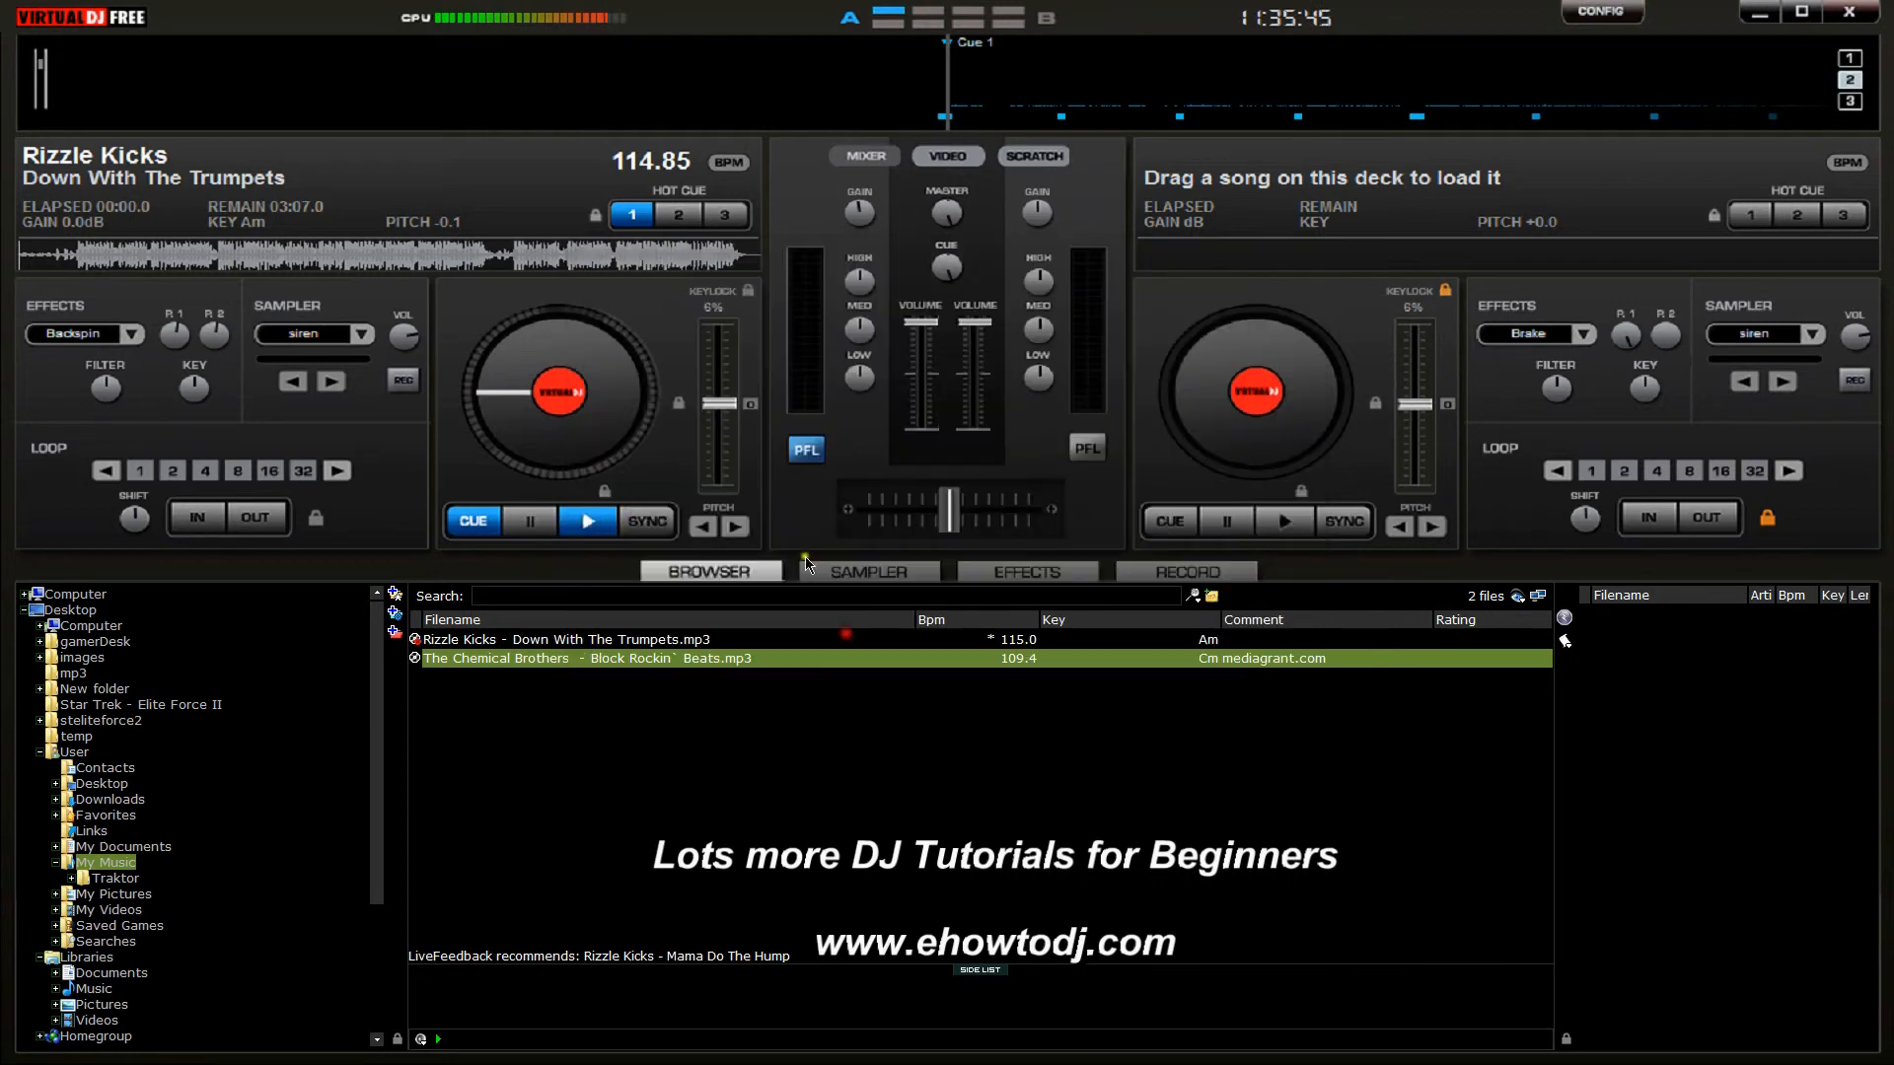